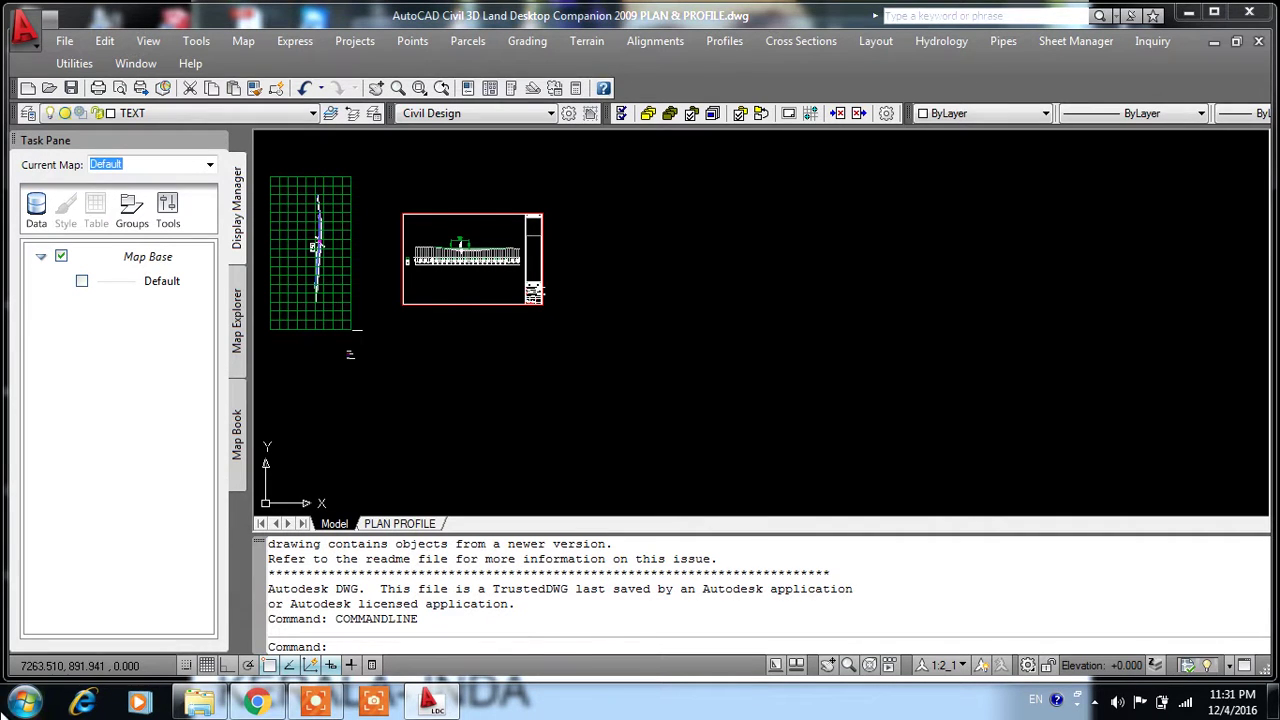
# Pan and zoom to bring the sheet frame, title block and enlarged profile into view
pyautogui.scroll(5, 434, 214)
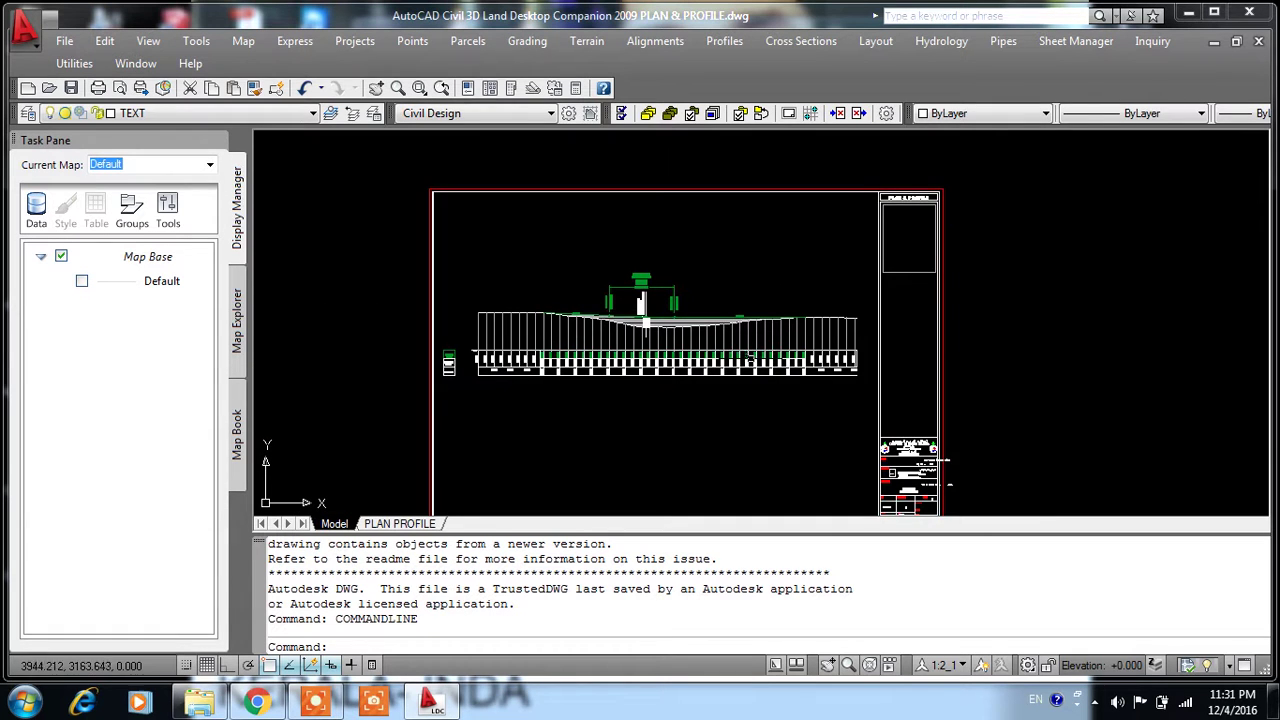
pyautogui.scroll(2, 814, 429)
pyautogui.scroll(-5, 618, 348)
pyautogui.scroll(3, 576, 328)
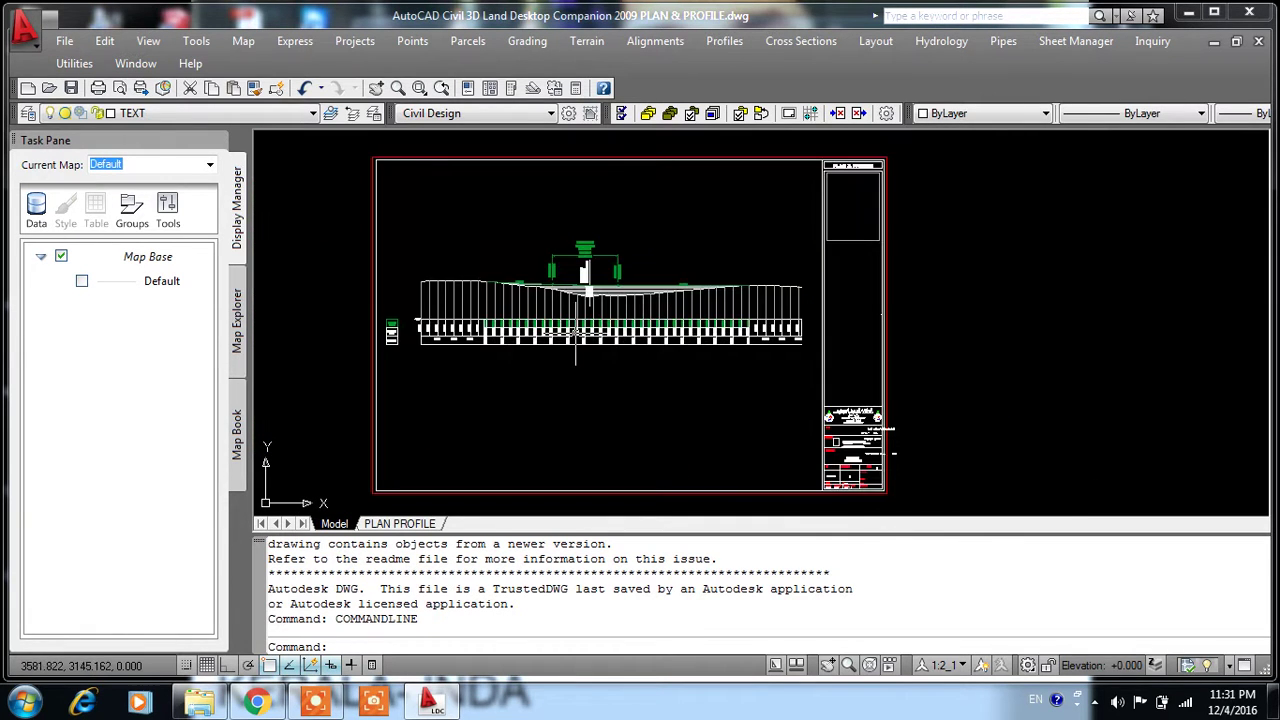
pyautogui.scroll(2, 751, 322)
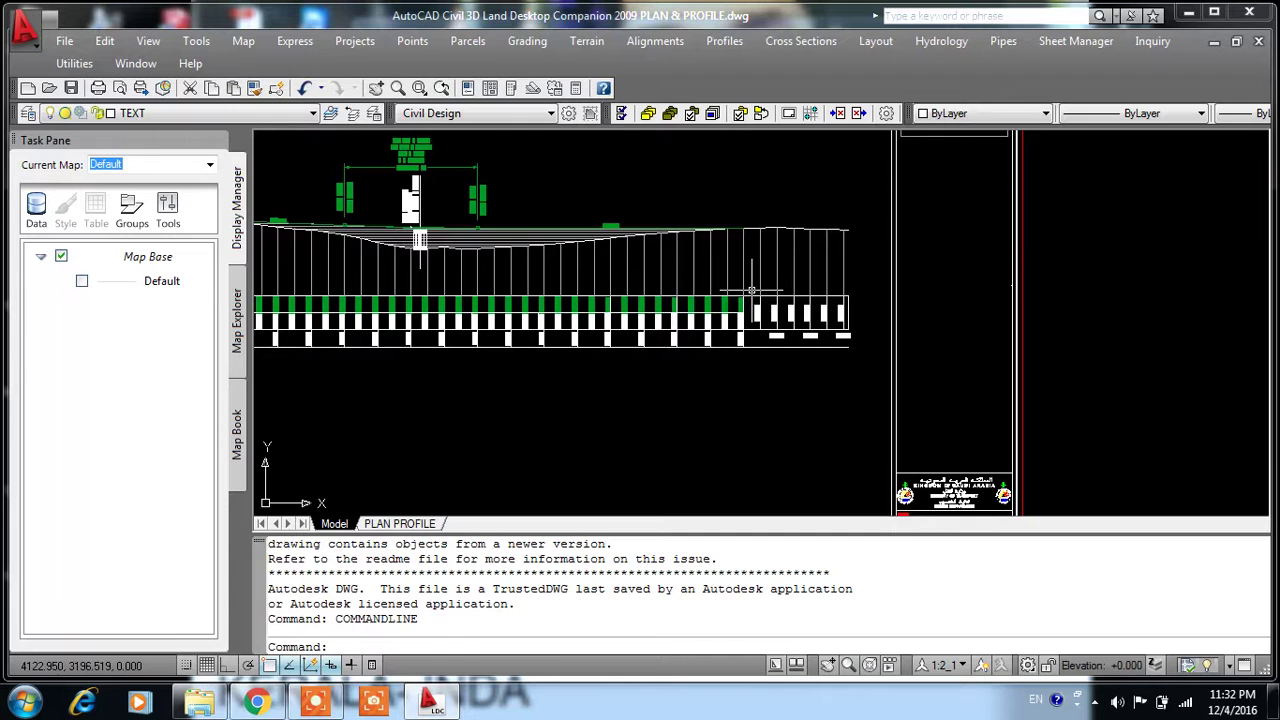
pyautogui.scroll(-3, 751, 290)
pyautogui.moveTo(663, 391); pyautogui.dragTo(677, 286, button='middle')
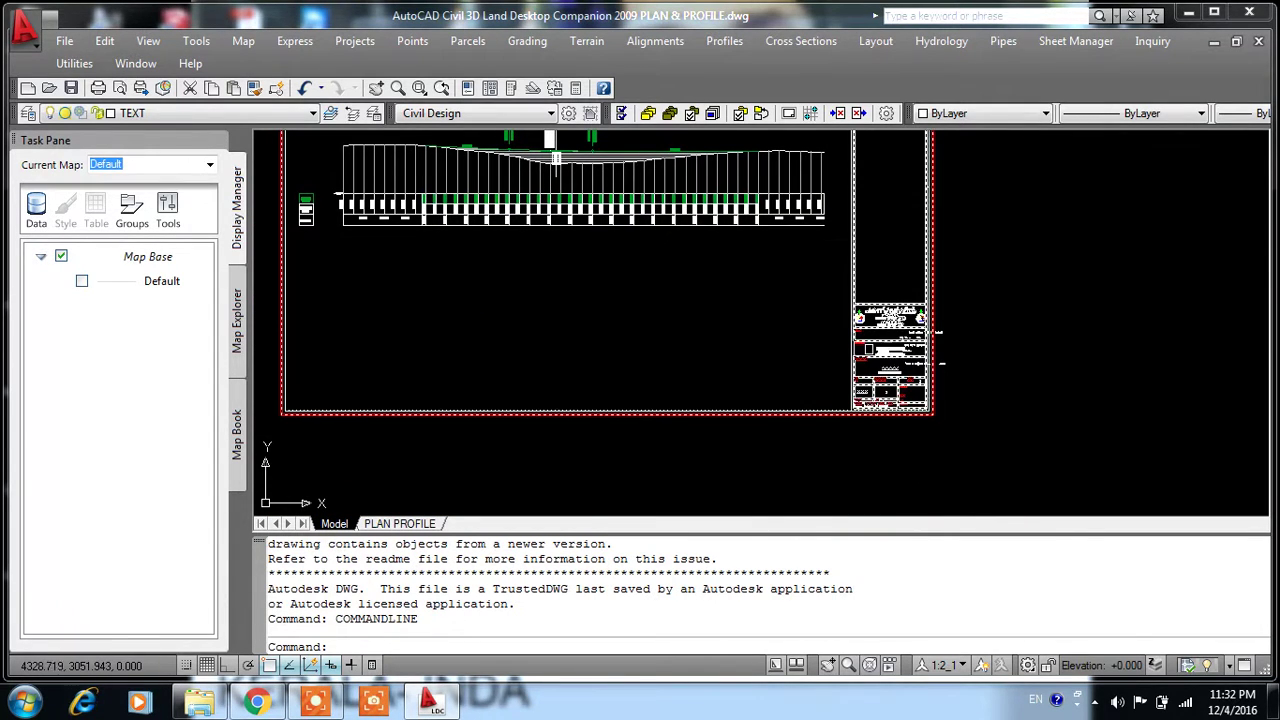
pyautogui.click(650, 342)
pyautogui.click(592, 308)
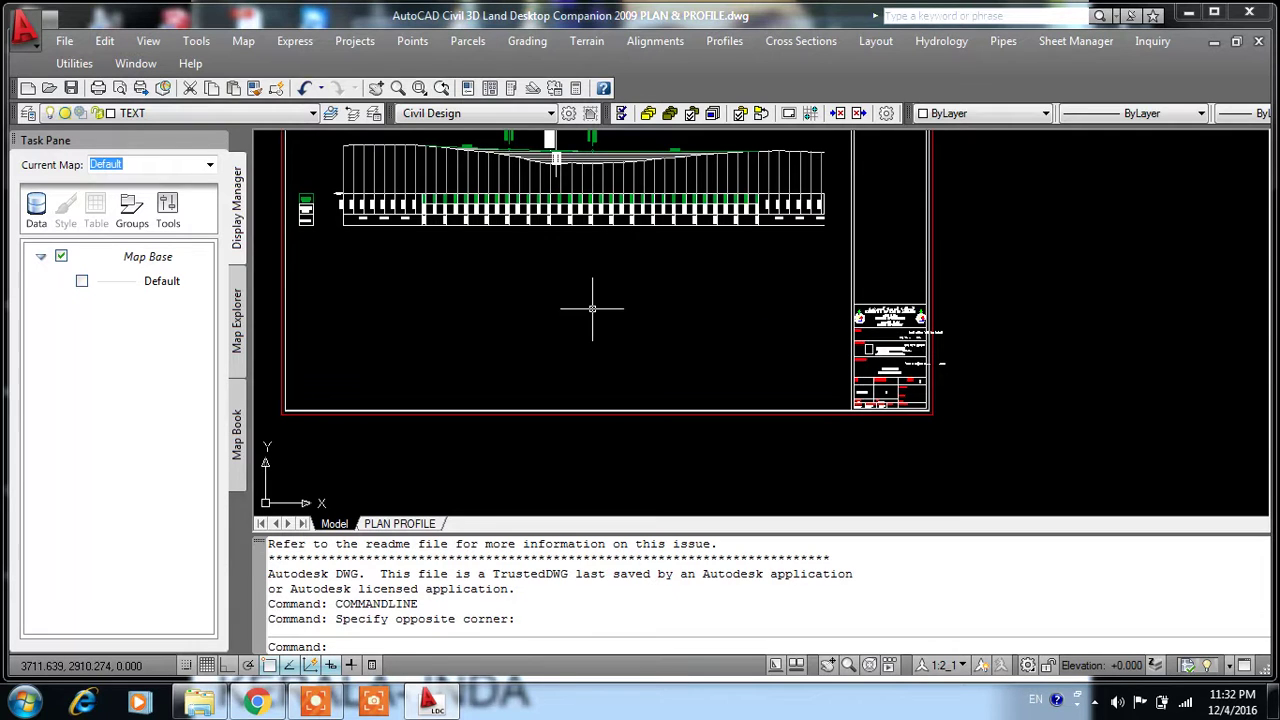
pyautogui.scroll(5, 592, 308)
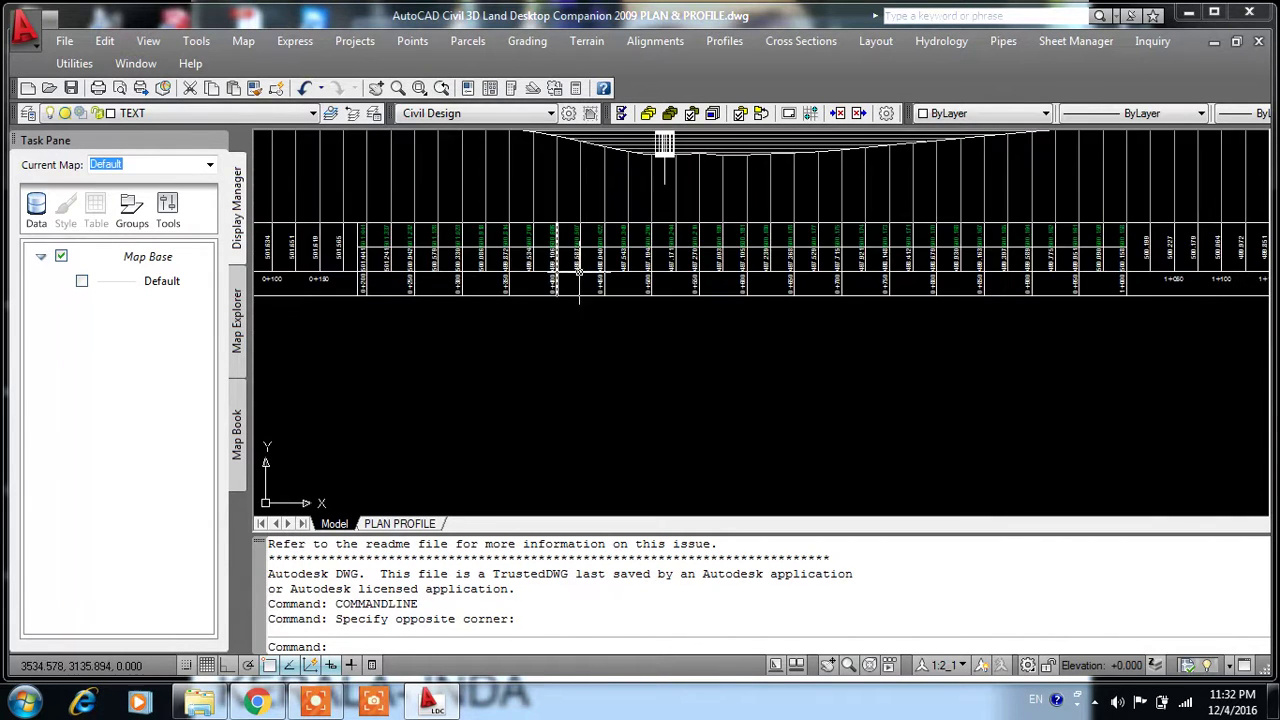
pyautogui.moveTo(692, 309); pyautogui.dragTo(692, 404, button='middle')
pyautogui.scroll(-3, 675, 290)
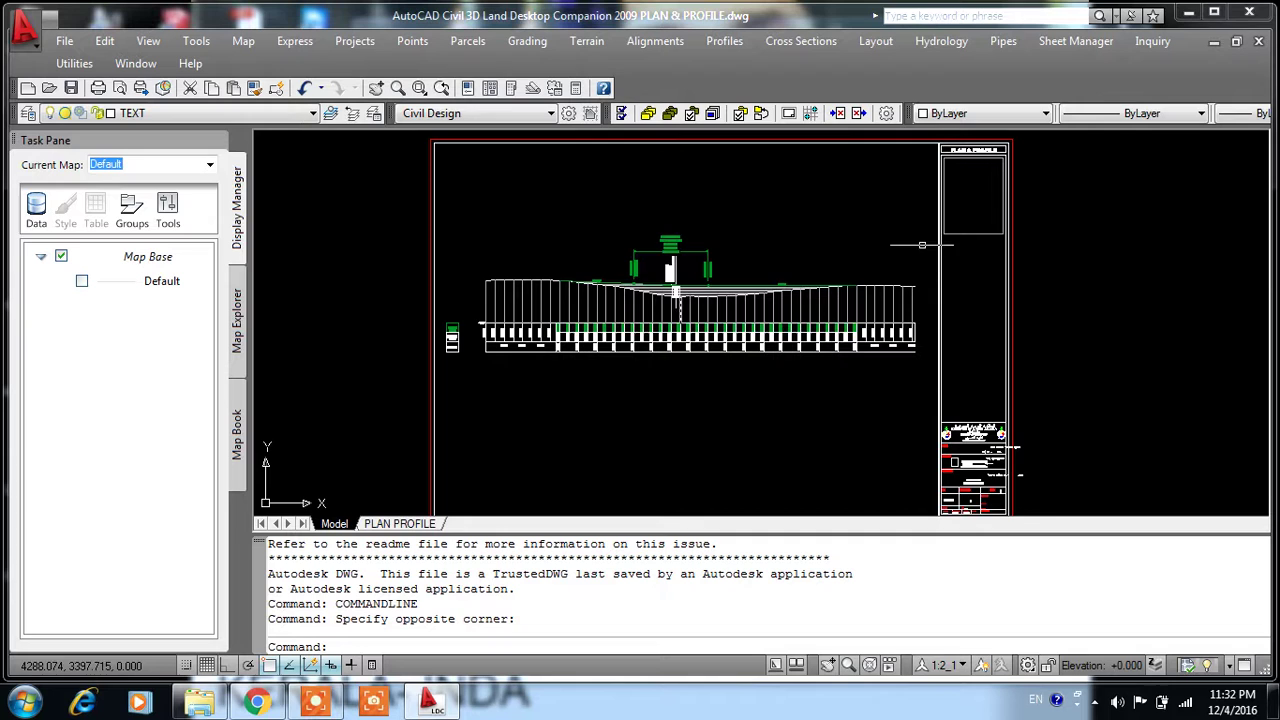
pyautogui.scroll(-2, 723, 235)
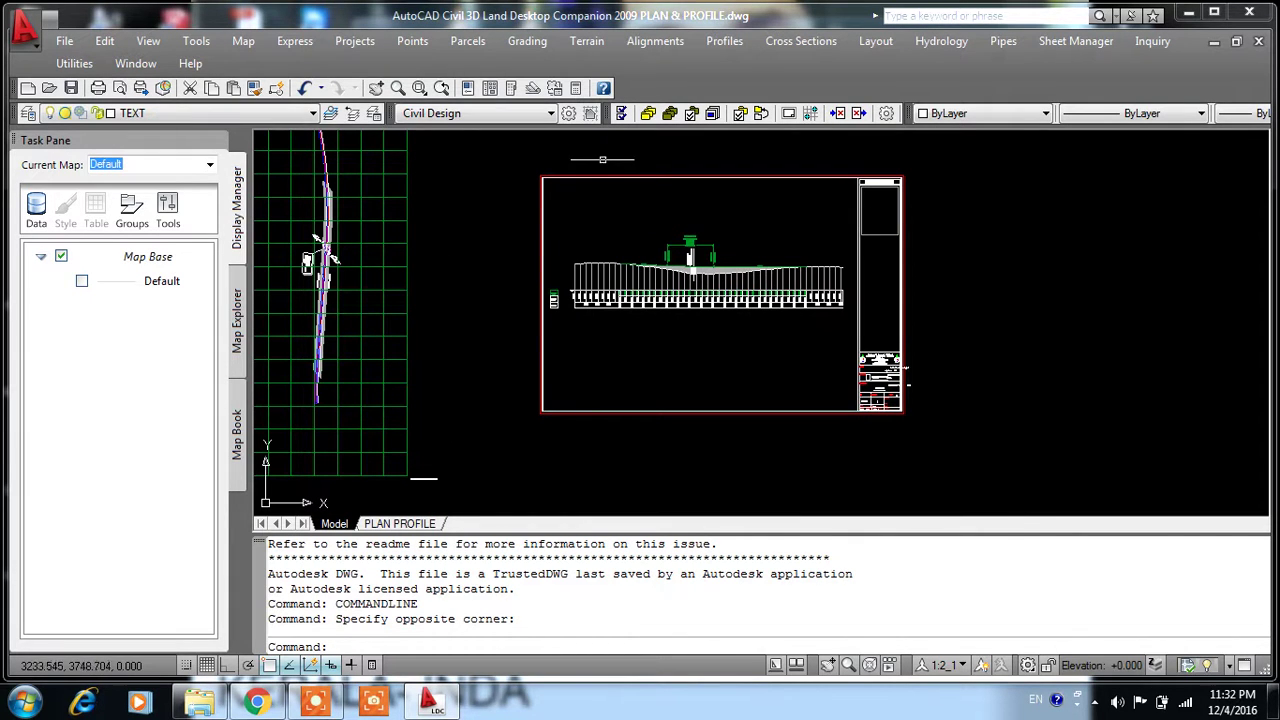
# Select the sheet frame and title block, zooming around to check it
pyautogui.click(795, 179)
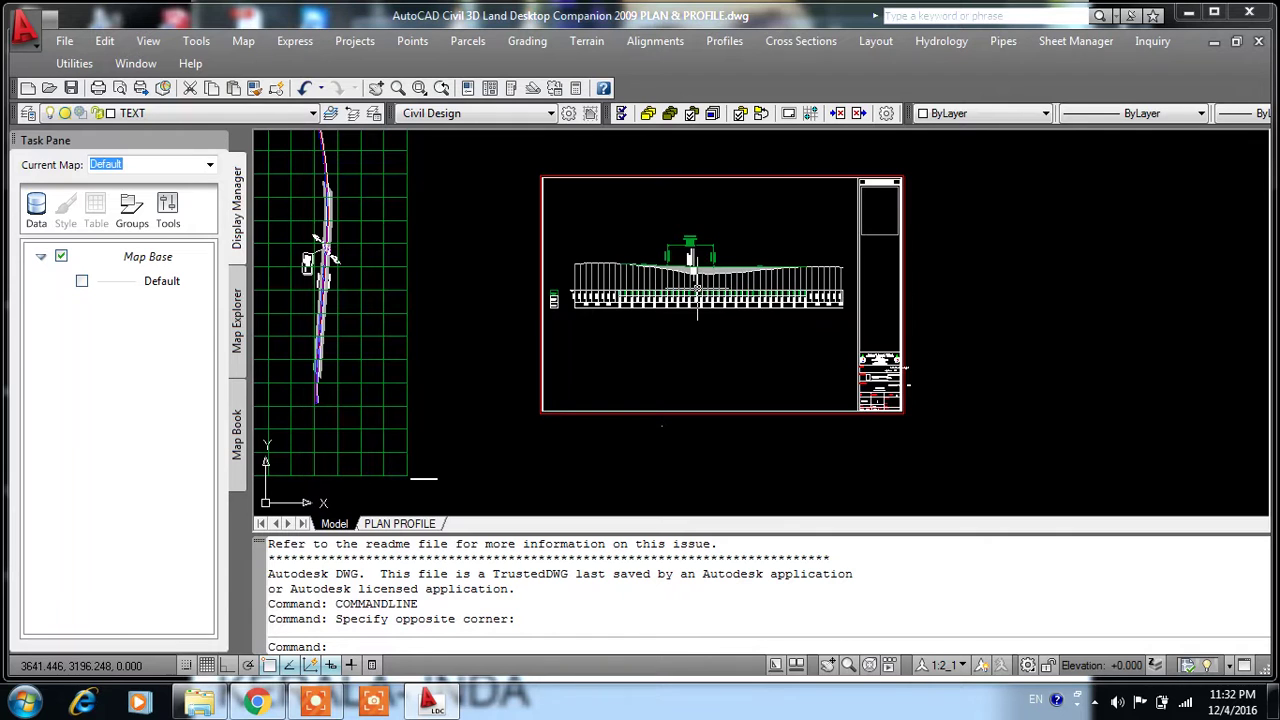
pyautogui.scroll(6, 697, 290)
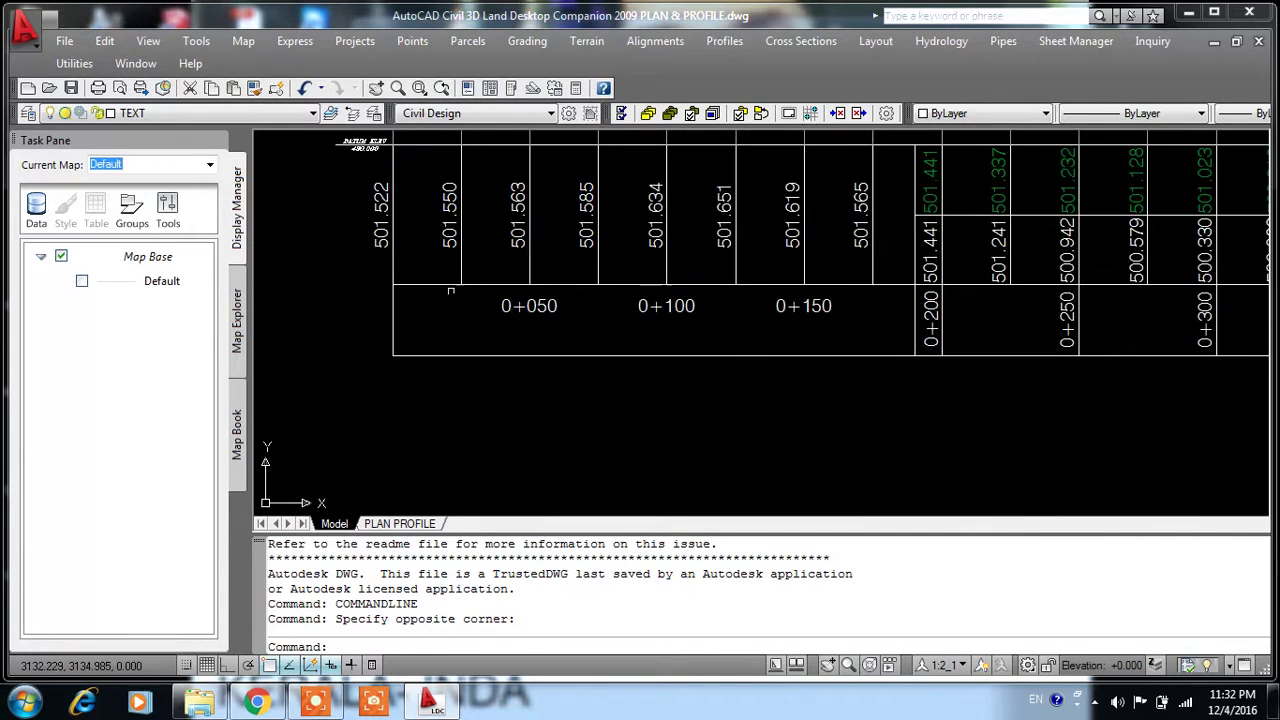
pyautogui.scroll(-6, 450, 290)
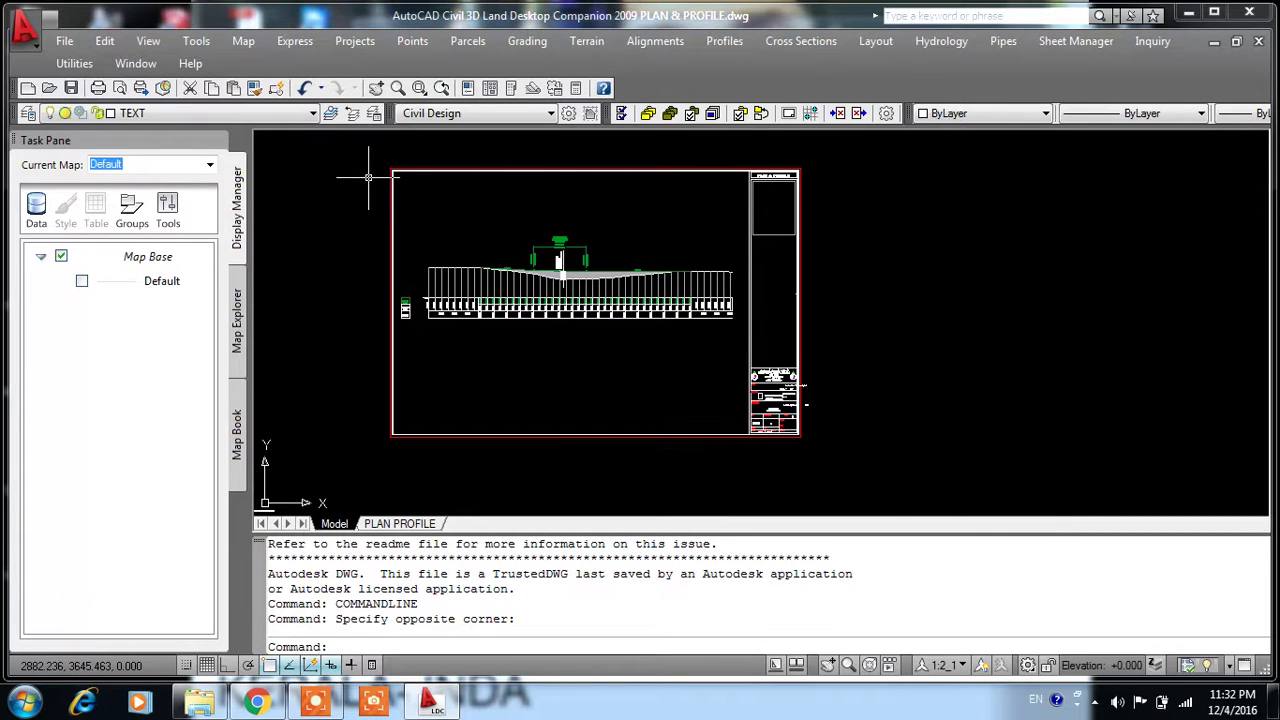
pyautogui.scroll(3, 560, 264)
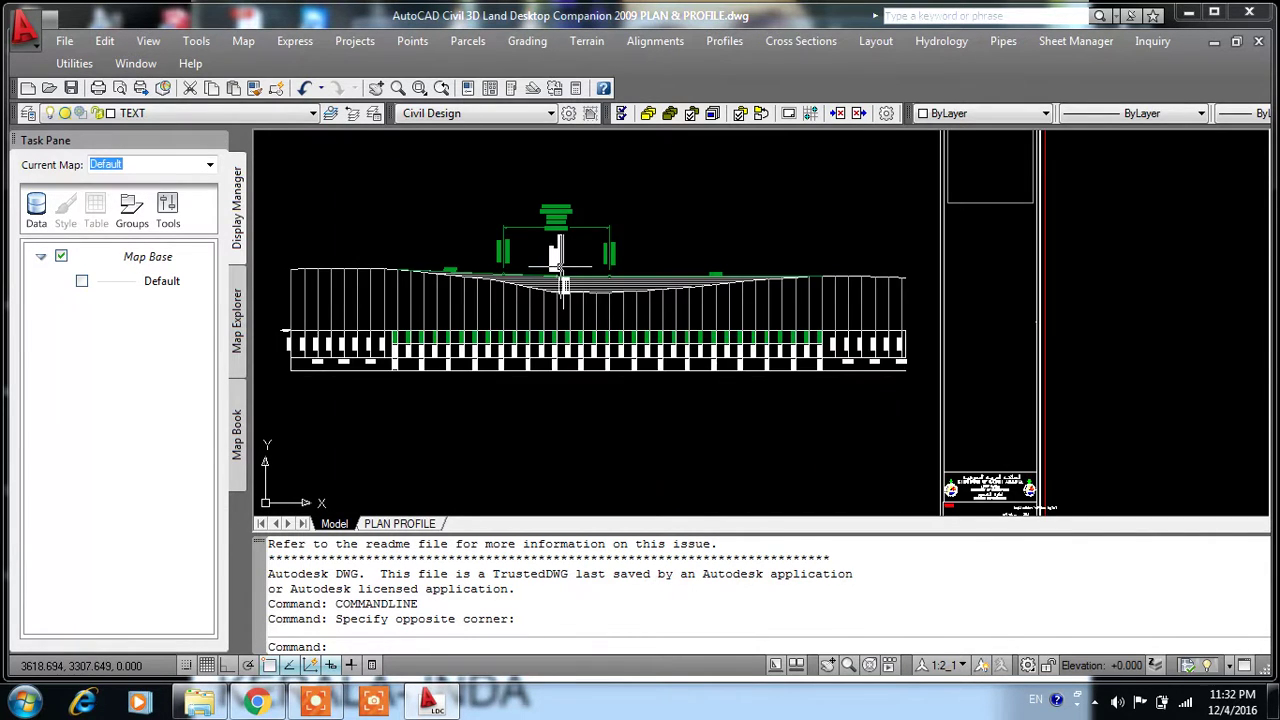
pyautogui.scroll(-2, 560, 264)
pyautogui.scroll(6, 789, 415)
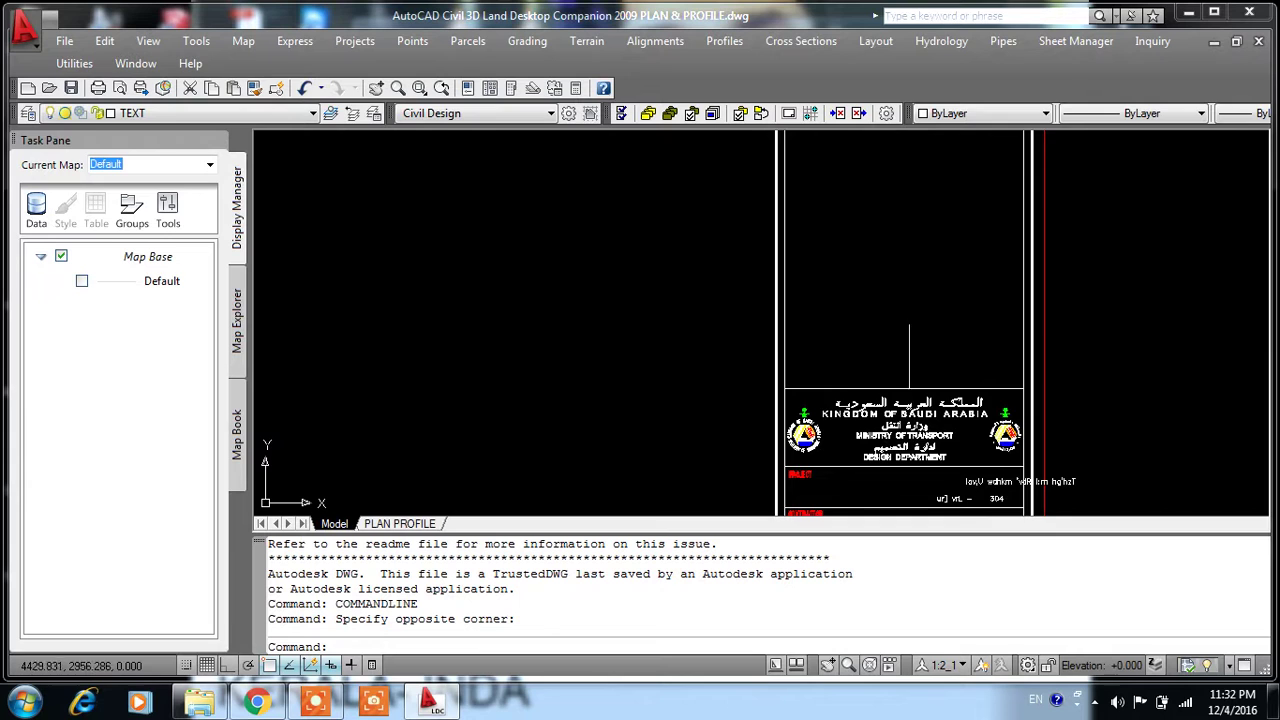
pyautogui.scroll(-4, 909, 357)
pyautogui.scroll(3, 916, 300)
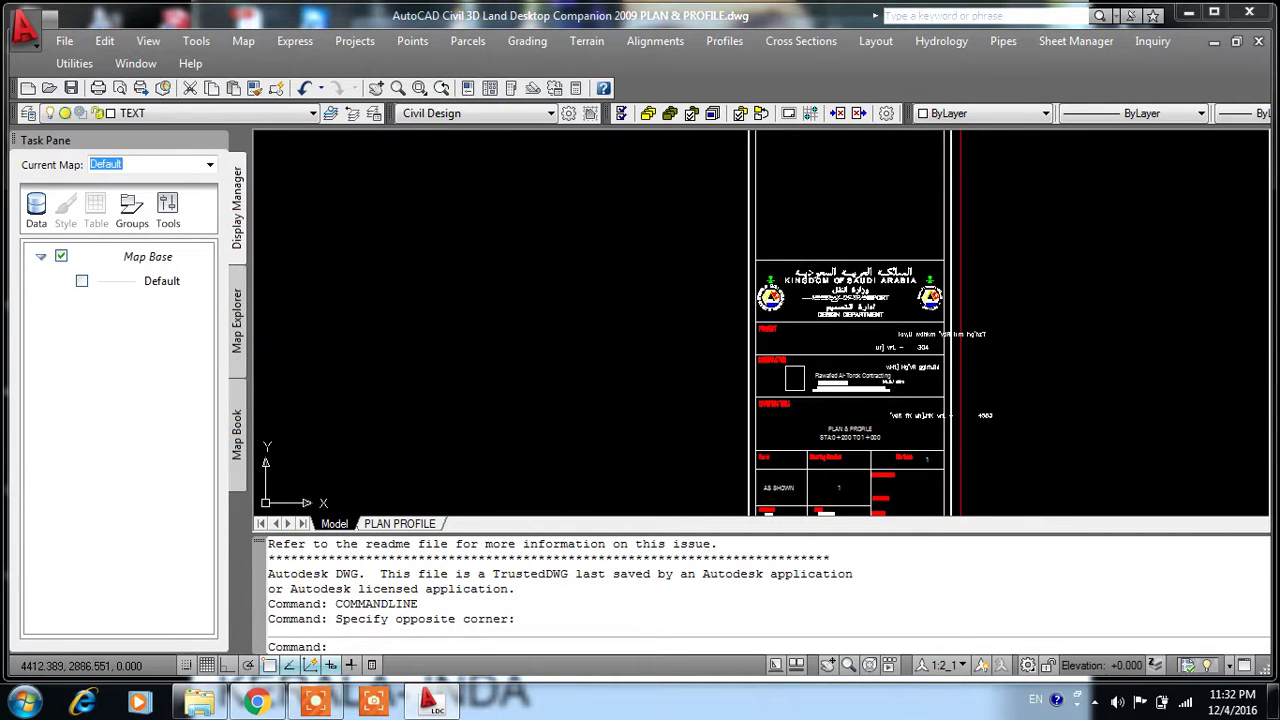
pyautogui.scroll(-2, 736, 222)
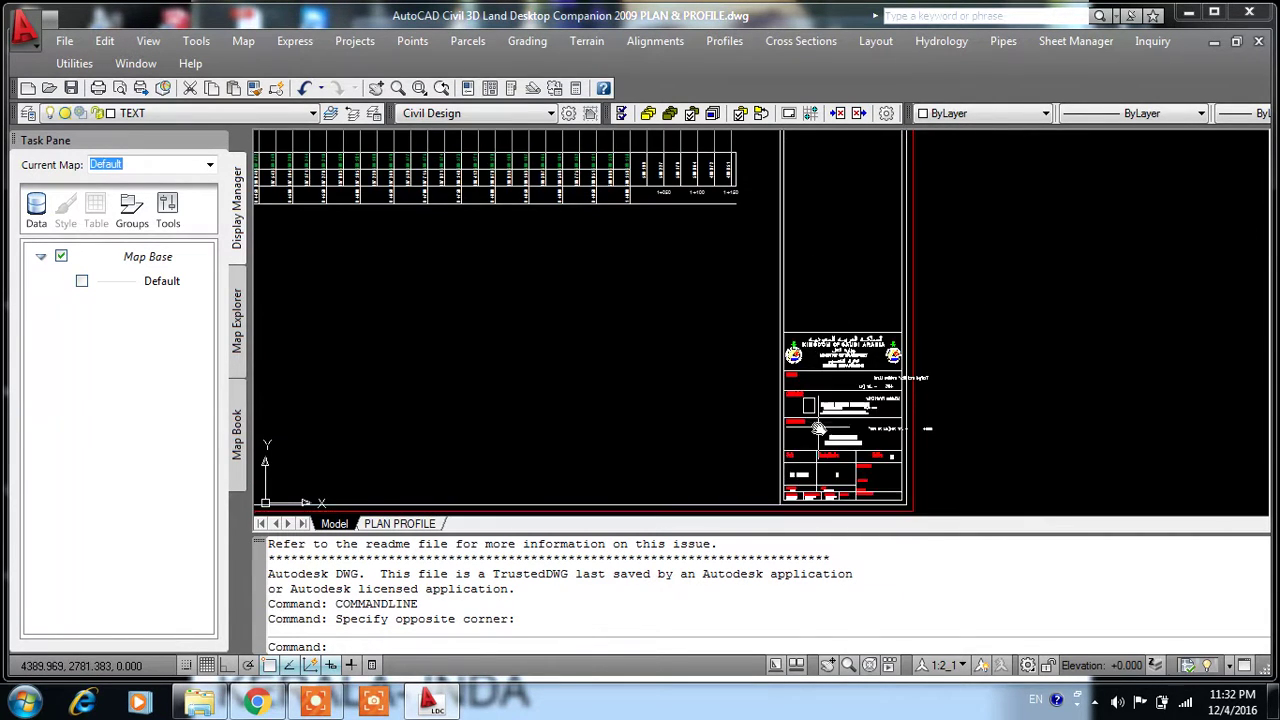
pyautogui.scroll(-2, 913, 431)
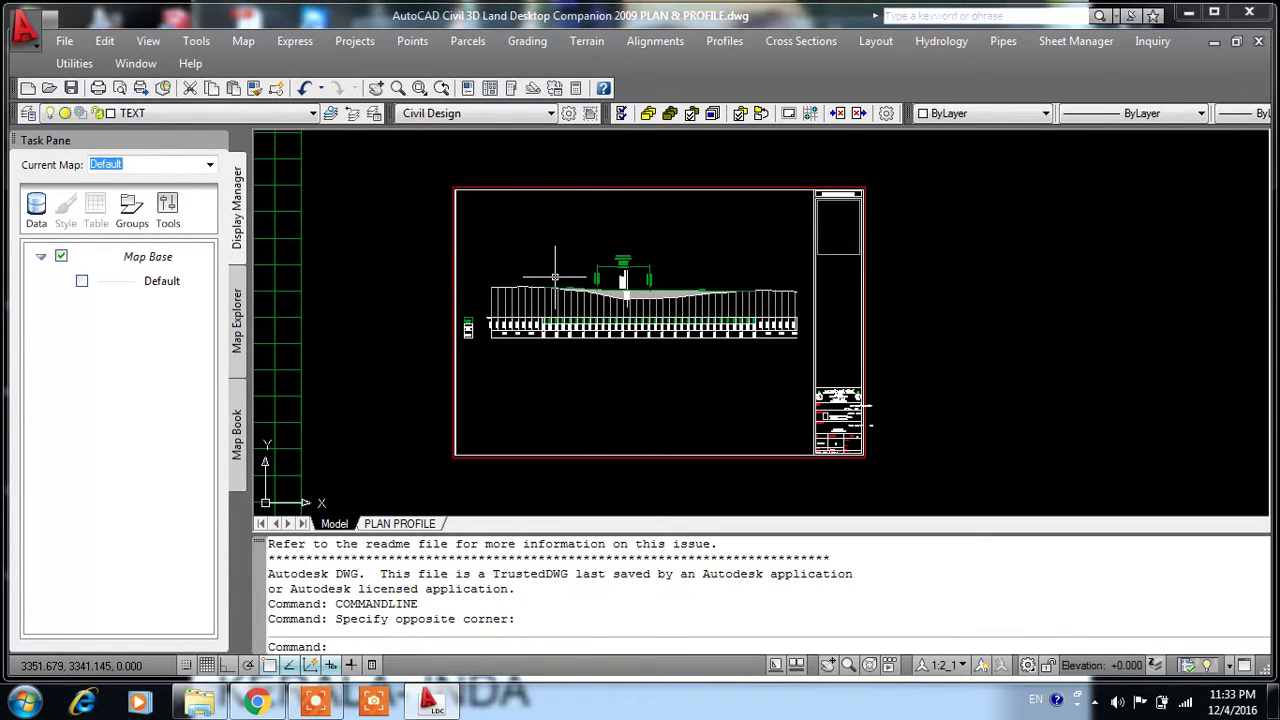
# Open the Plot dialog and choose DWG To PDF.pc3 as the printer
pyautogui.hotkey('ctrl', 'p')
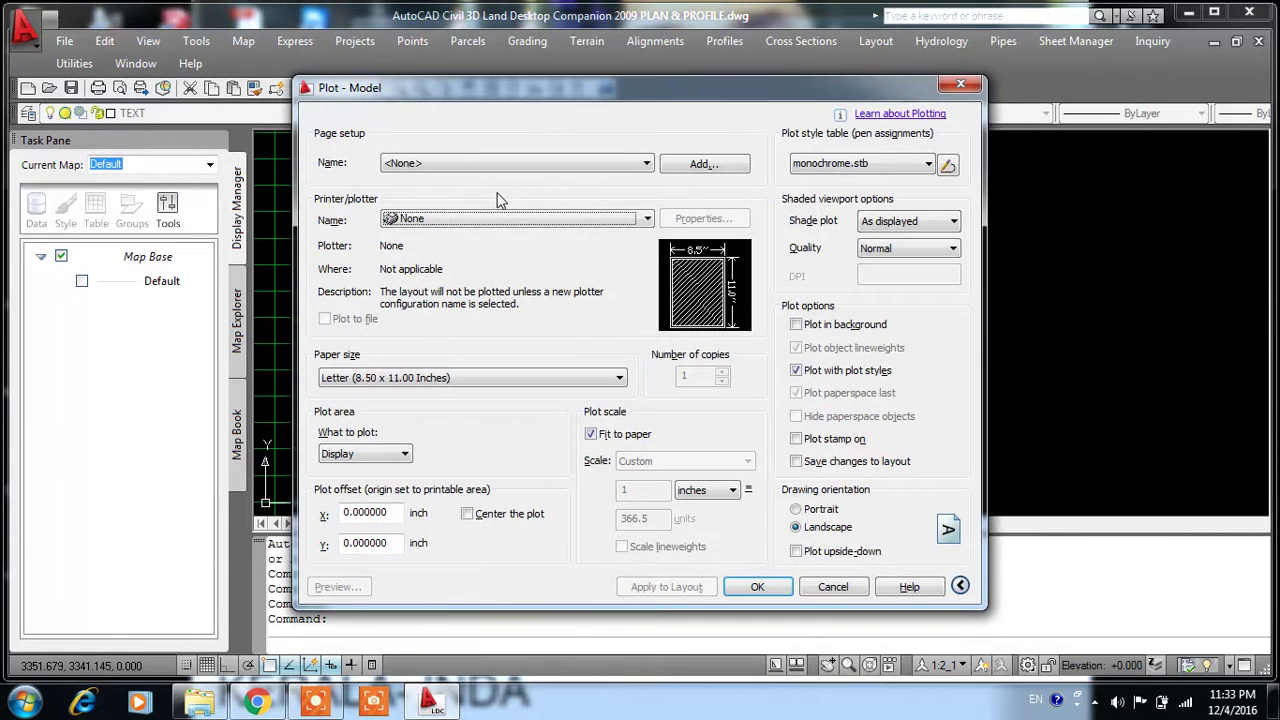
pyautogui.click(500, 163)
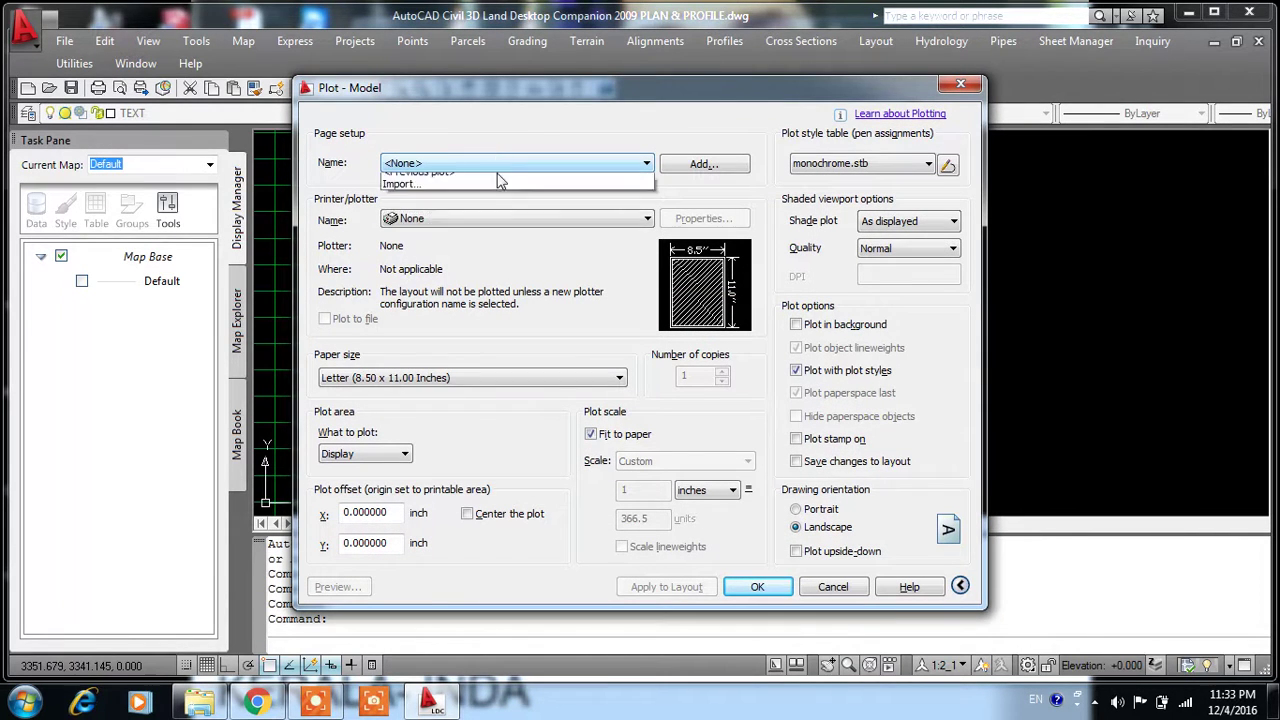
pyautogui.click(490, 220)
pyautogui.click(491, 220)
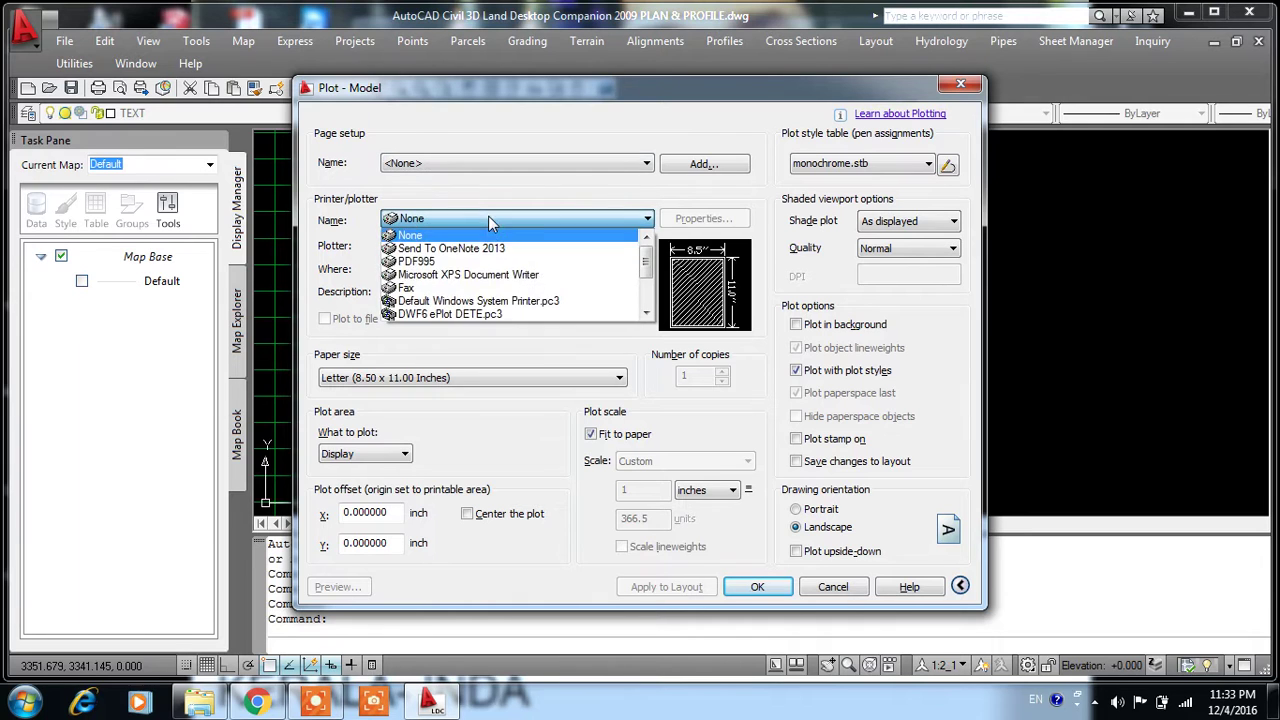
pyautogui.scroll(-1, 505, 317)
pyautogui.scroll(-1, 505, 317)
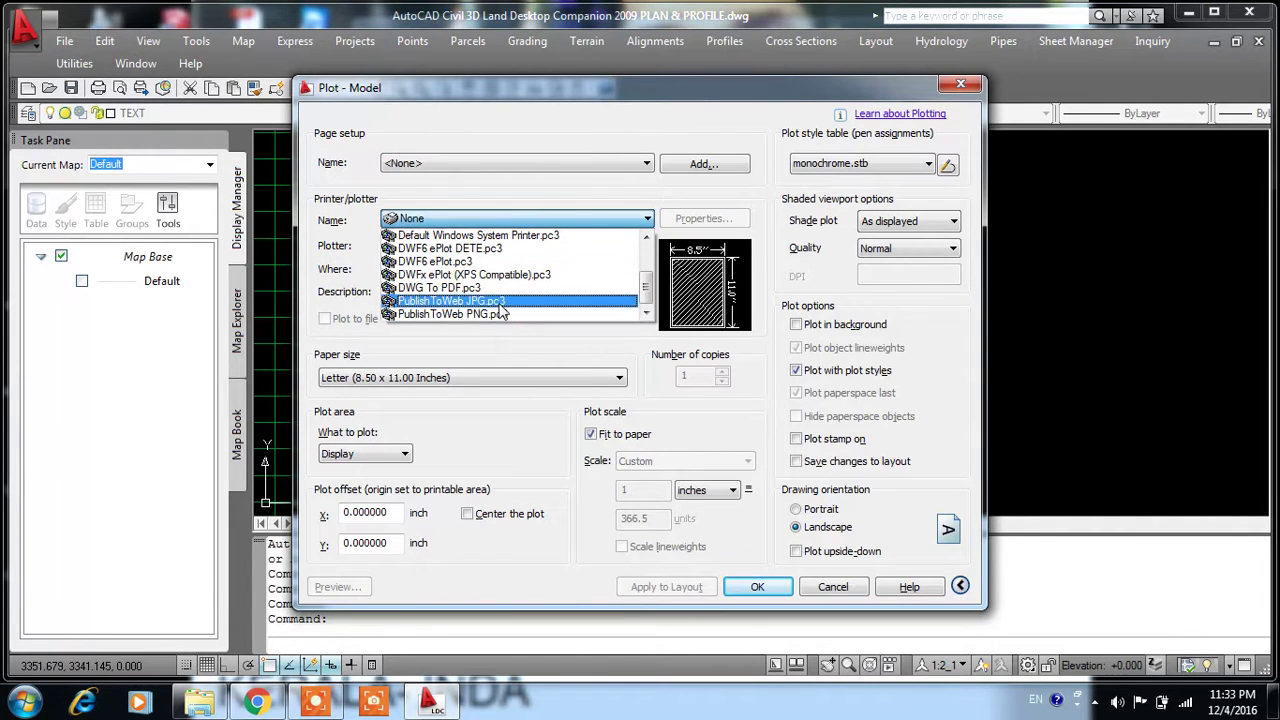
pyautogui.click(474, 288)
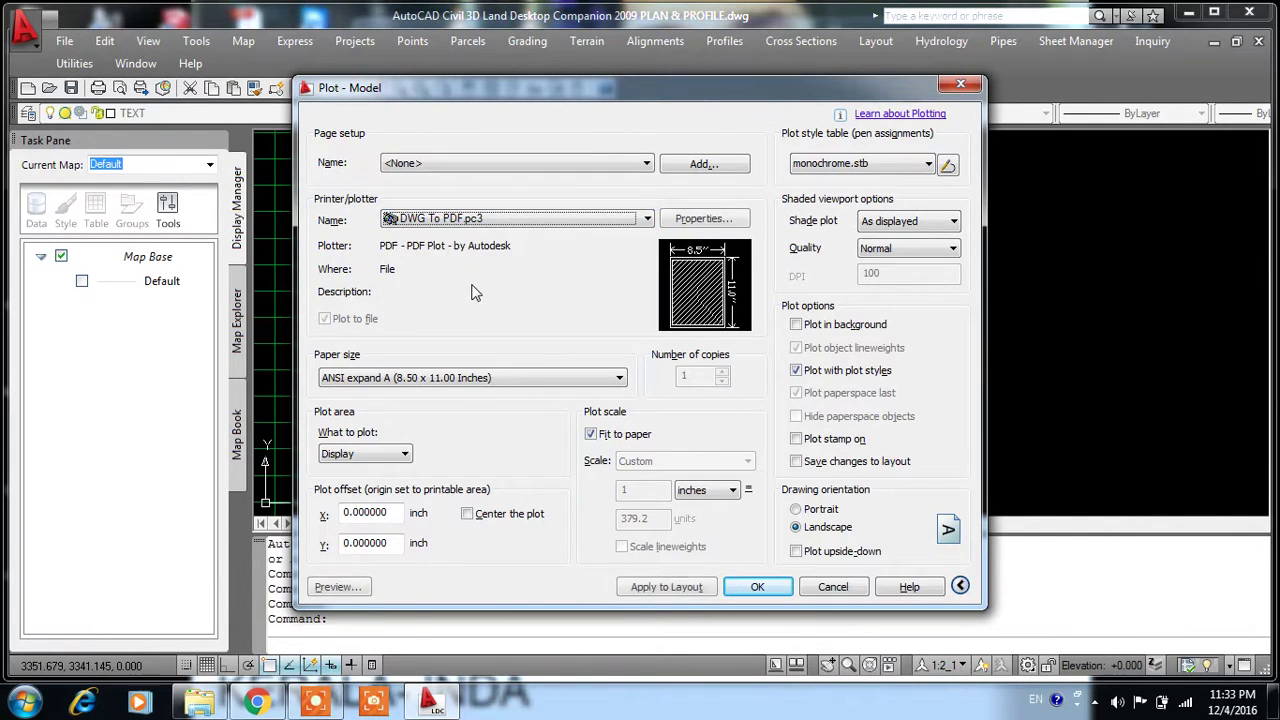
# Set paper size to ISO A4 (297 x 210 MM) and What to plot to Window
pyautogui.click(464, 384)
pyautogui.scroll(2, 483, 120)
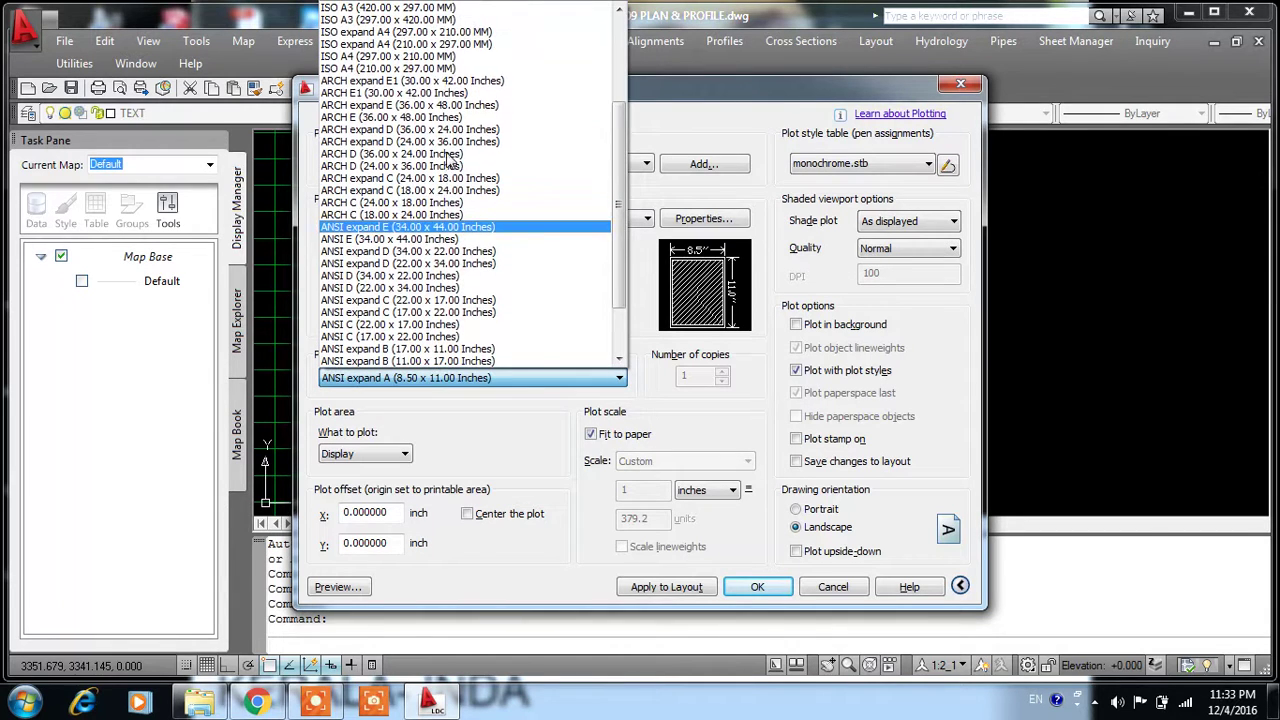
pyautogui.click(405, 58)
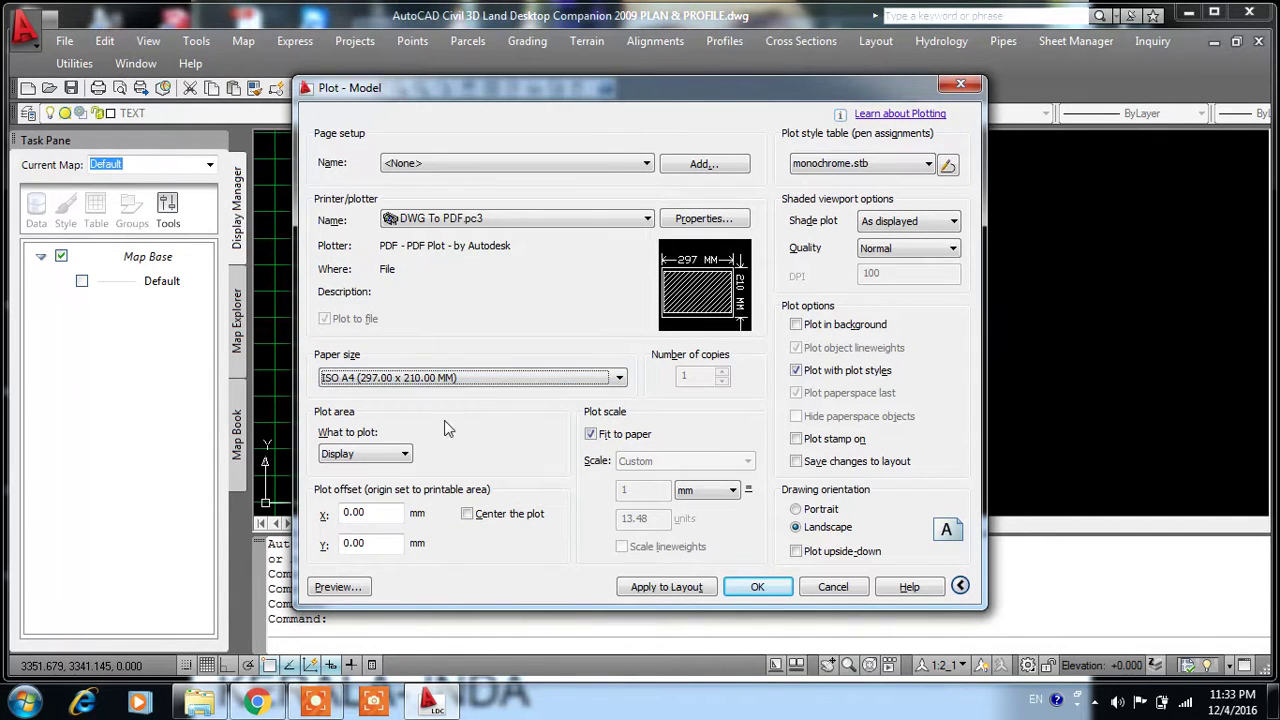
pyautogui.click(395, 454)
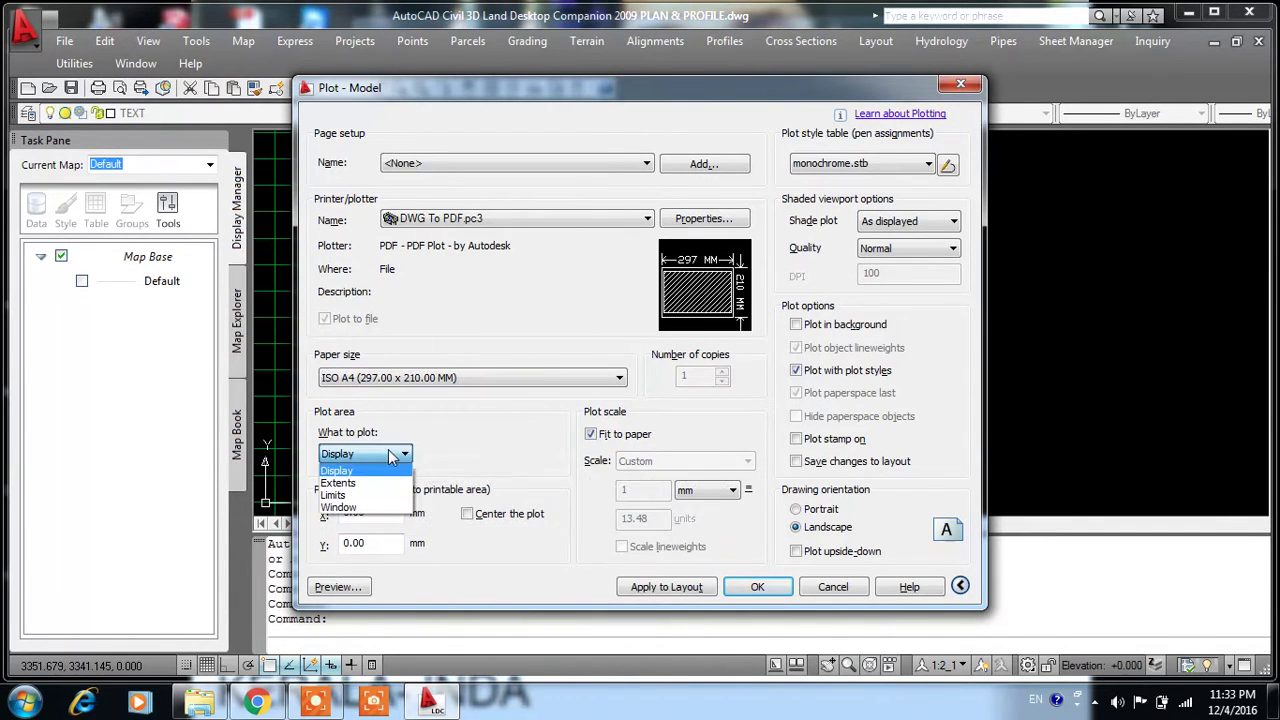
pyautogui.click(368, 508)
pyautogui.scroll(3, 457, 192)
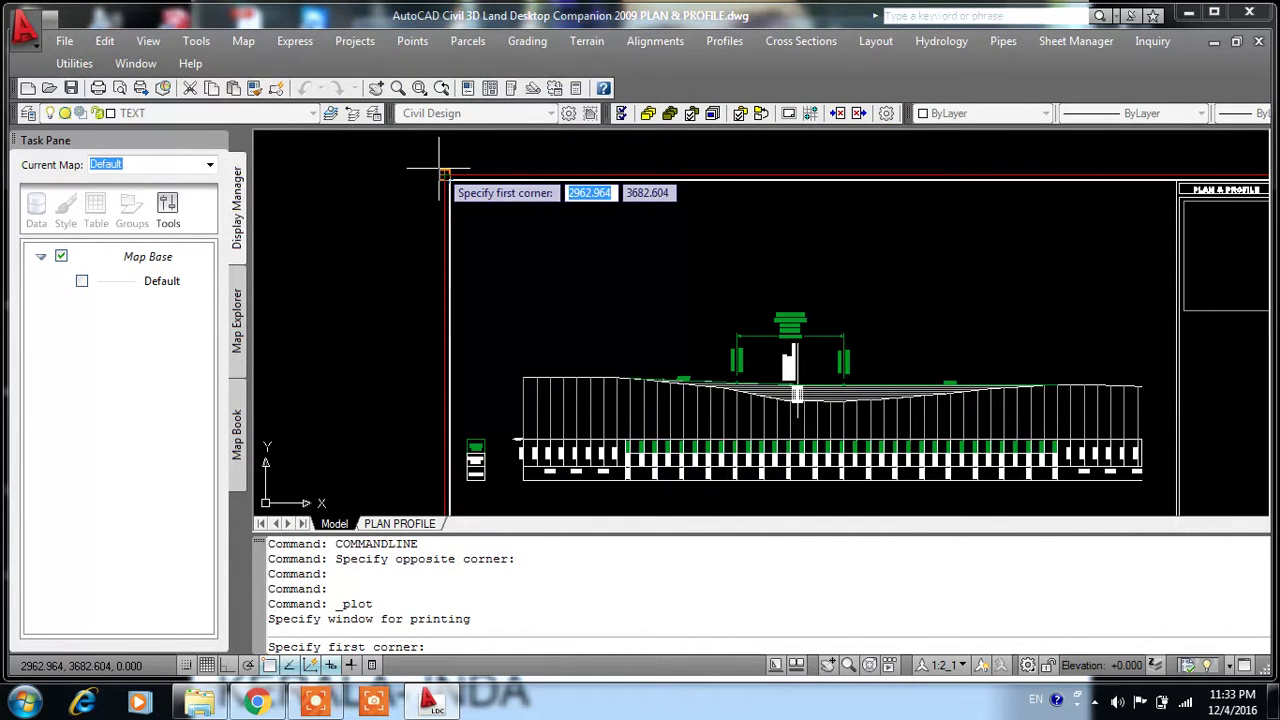
# Pick the plot window ending at the title block's lower-right corner, refitted to A4 at 1 mm = 5.933 units
pyautogui.scroll(2, 444, 180)
pyautogui.scroll(2, 476, 212)
pyautogui.scroll(4, 478, 212)
pyautogui.click(483, 160)
pyautogui.scroll(-7, 483, 165)
pyautogui.scroll(-5, 500, 200)
pyautogui.scroll(6, 640, 285)
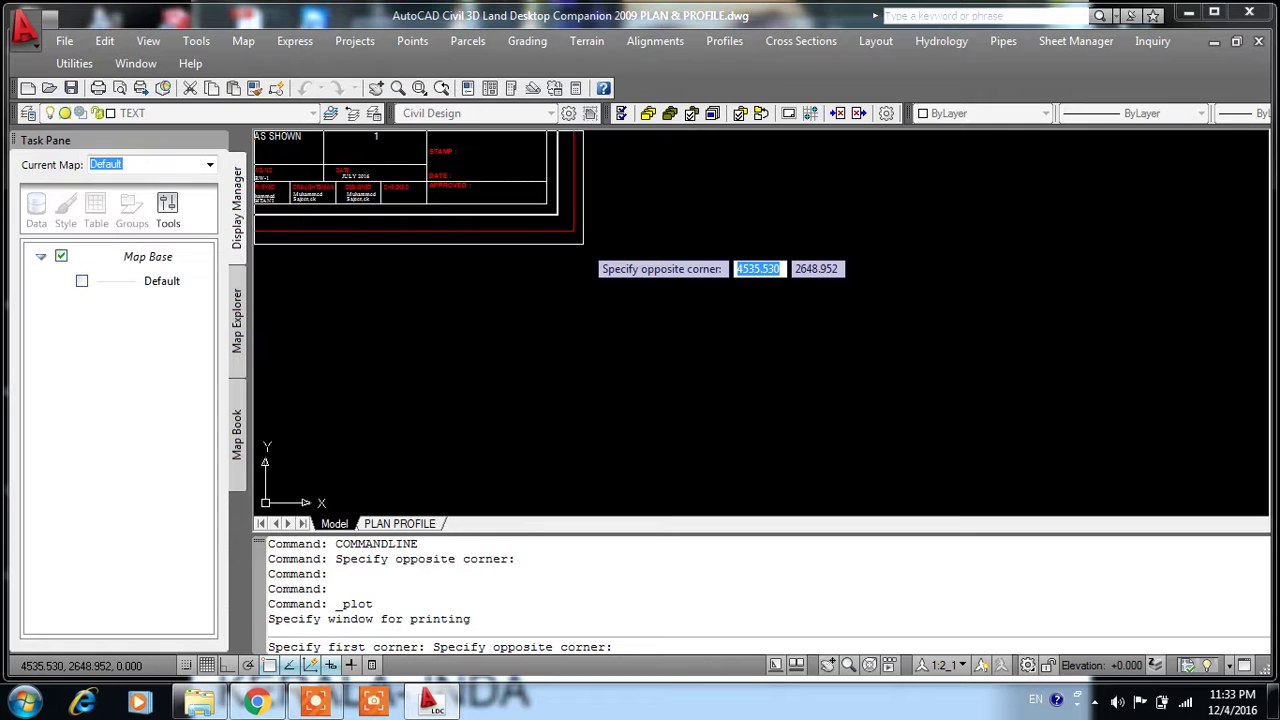
pyautogui.click(583, 243)
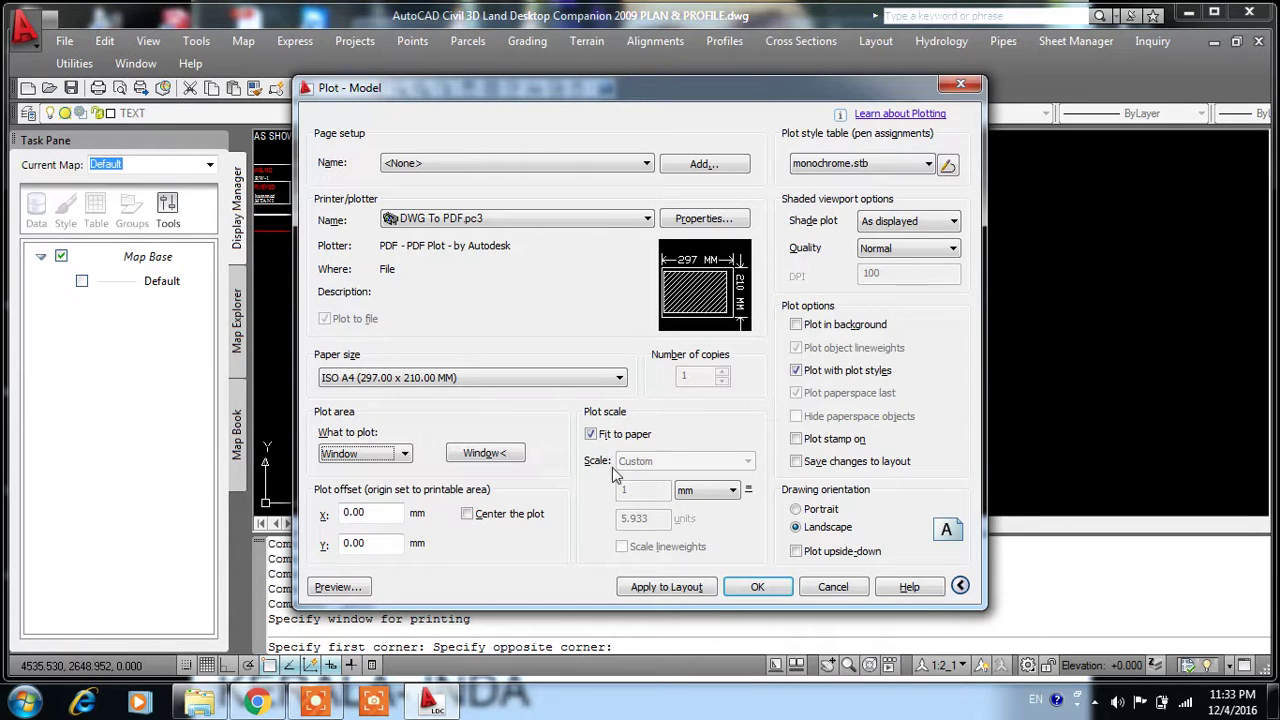
pyautogui.click(591, 434)
pyautogui.click(591, 434)
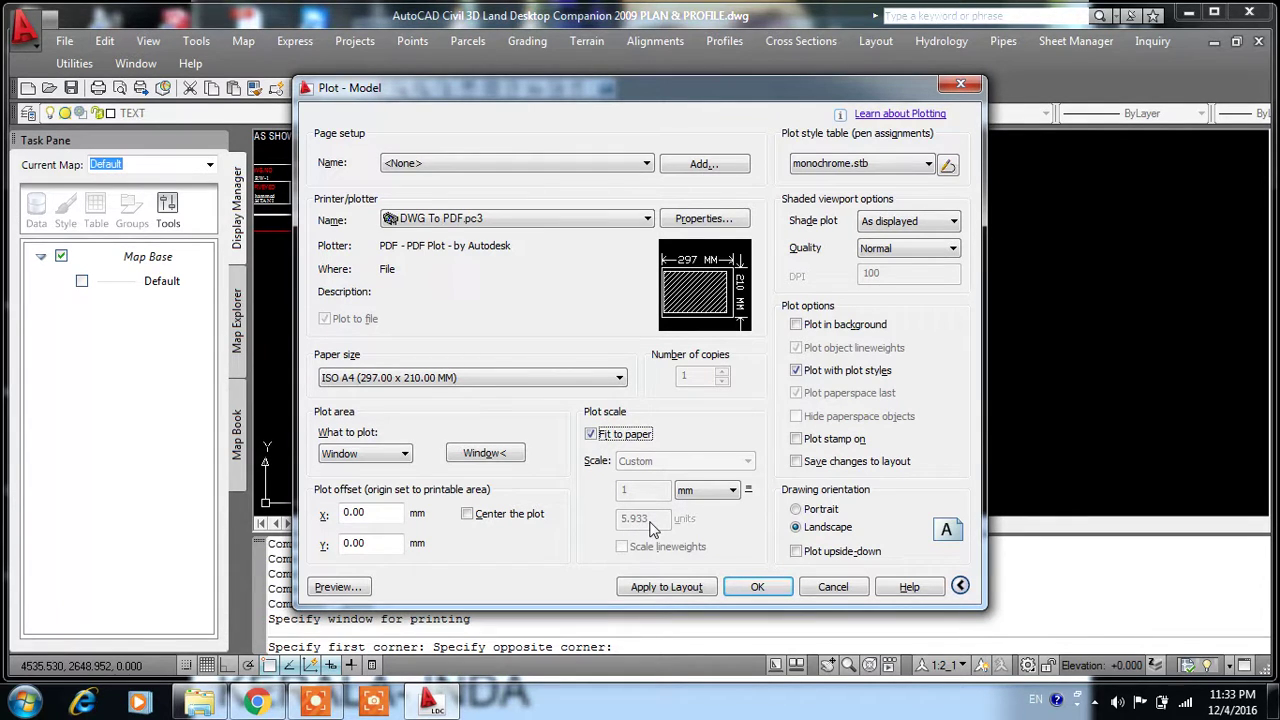
# Turn off Fit to paper, enter 6 units per mm, and dismiss the annotation-scale warning
pyautogui.click(591, 434)
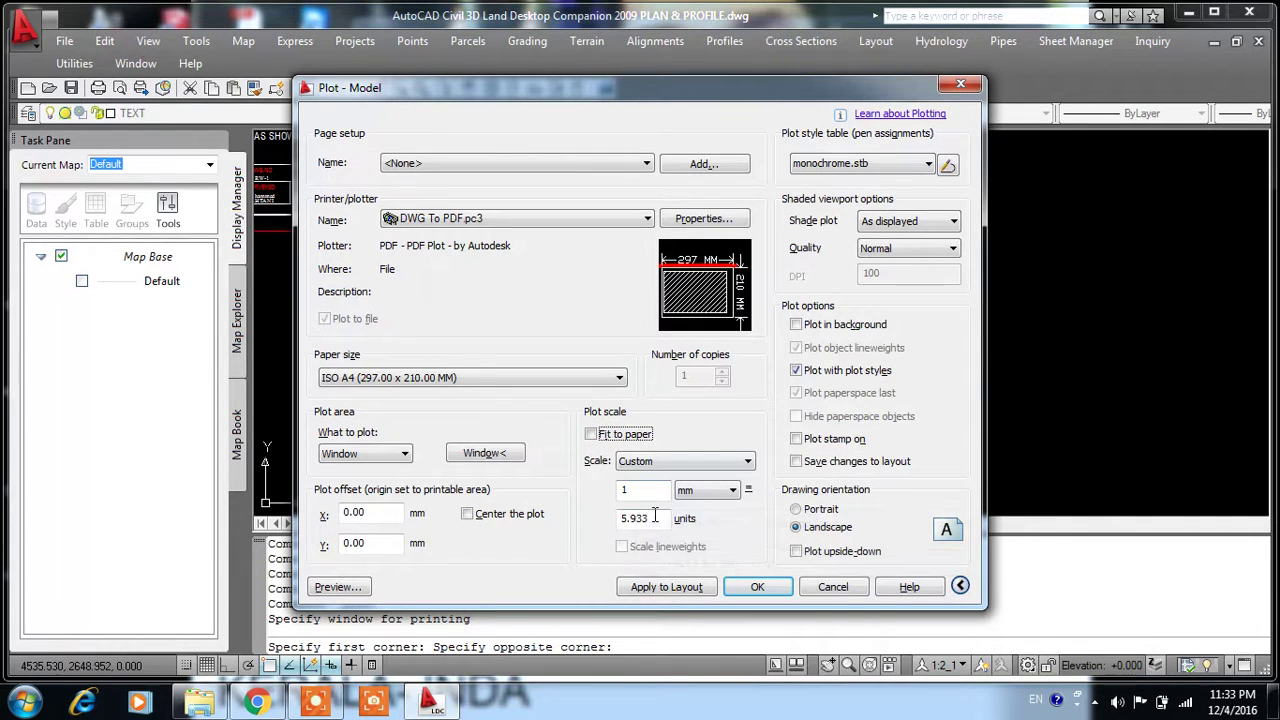
pyautogui.doubleClick(655, 516)
pyautogui.write('6')
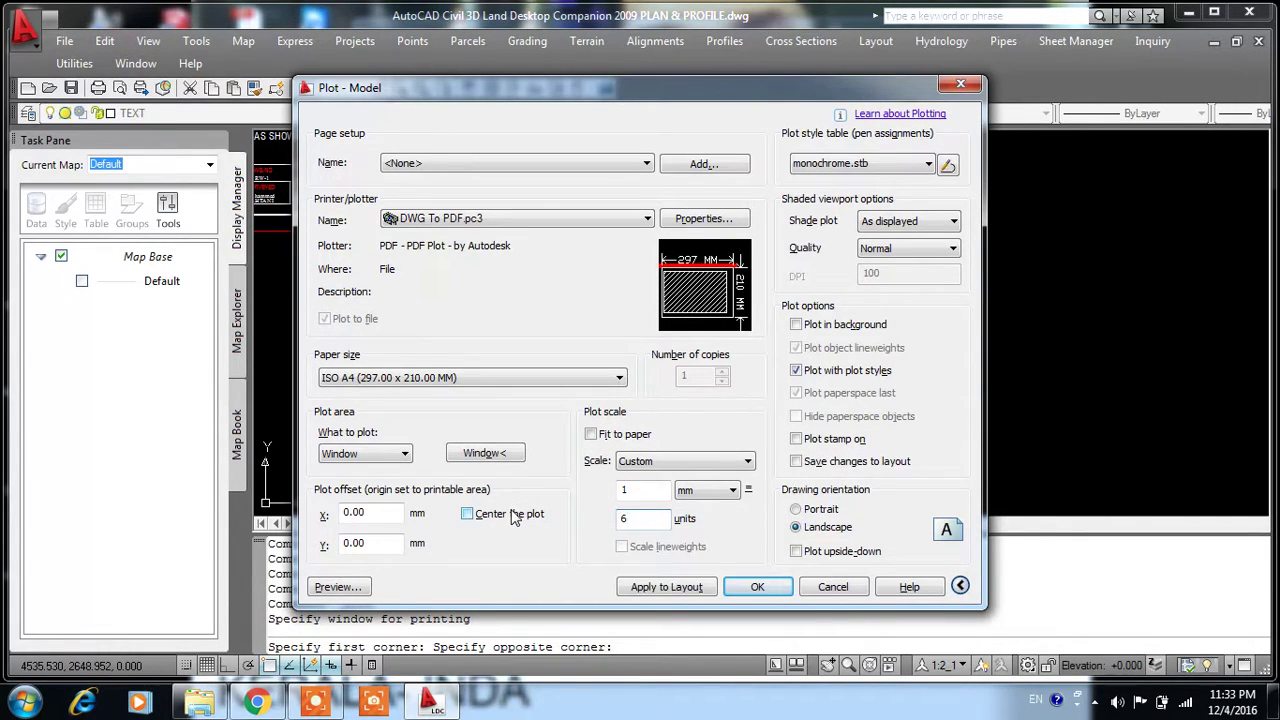
pyautogui.click(362, 590)
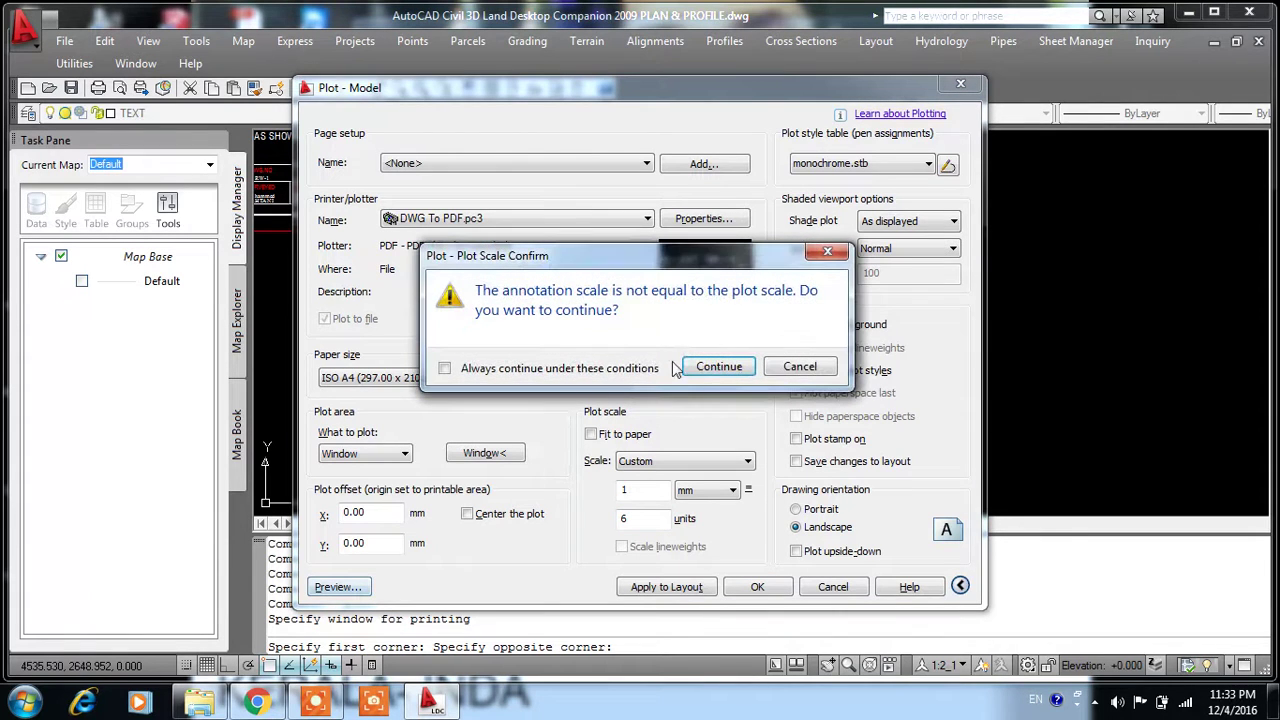
pyautogui.click(792, 369)
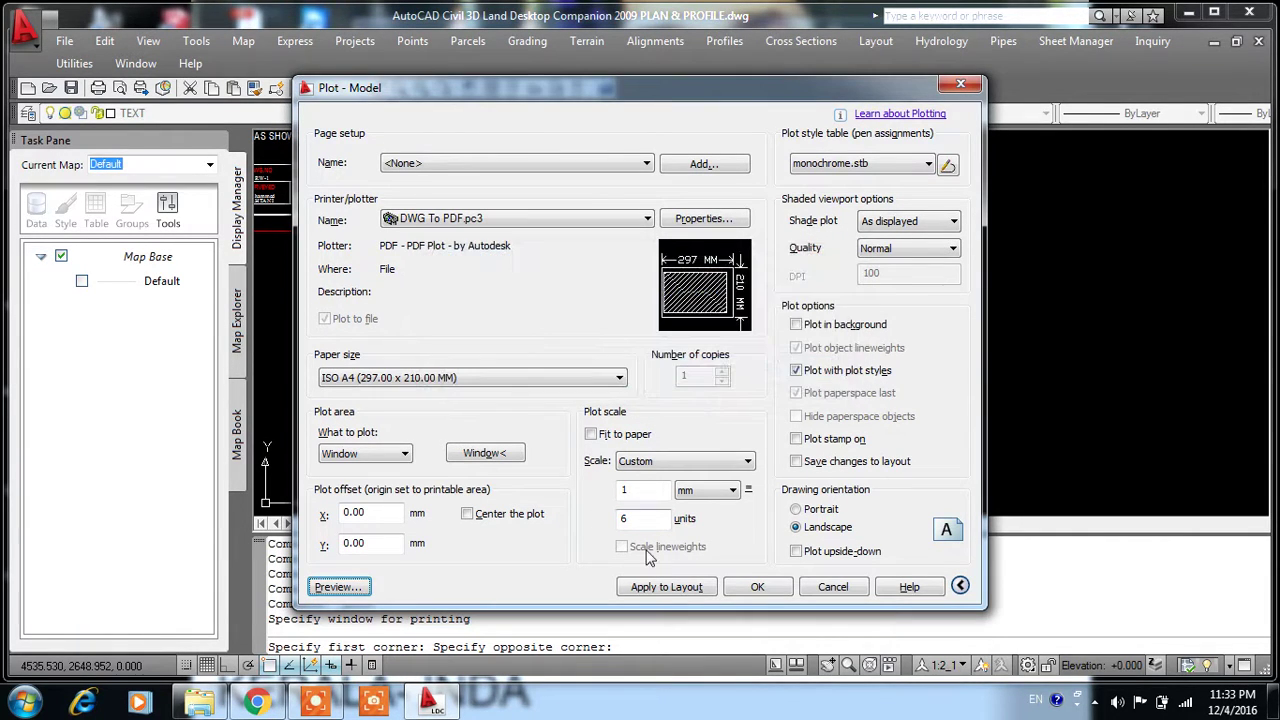
# Re-enter the 1 mm = 6 units scale, enable Center the plot, and request a preview
pyautogui.click(591, 434)
pyautogui.click(591, 434)
pyautogui.click(591, 434)
pyautogui.click(591, 434)
pyautogui.doubleClick(636, 518)
pyautogui.click(591, 434)
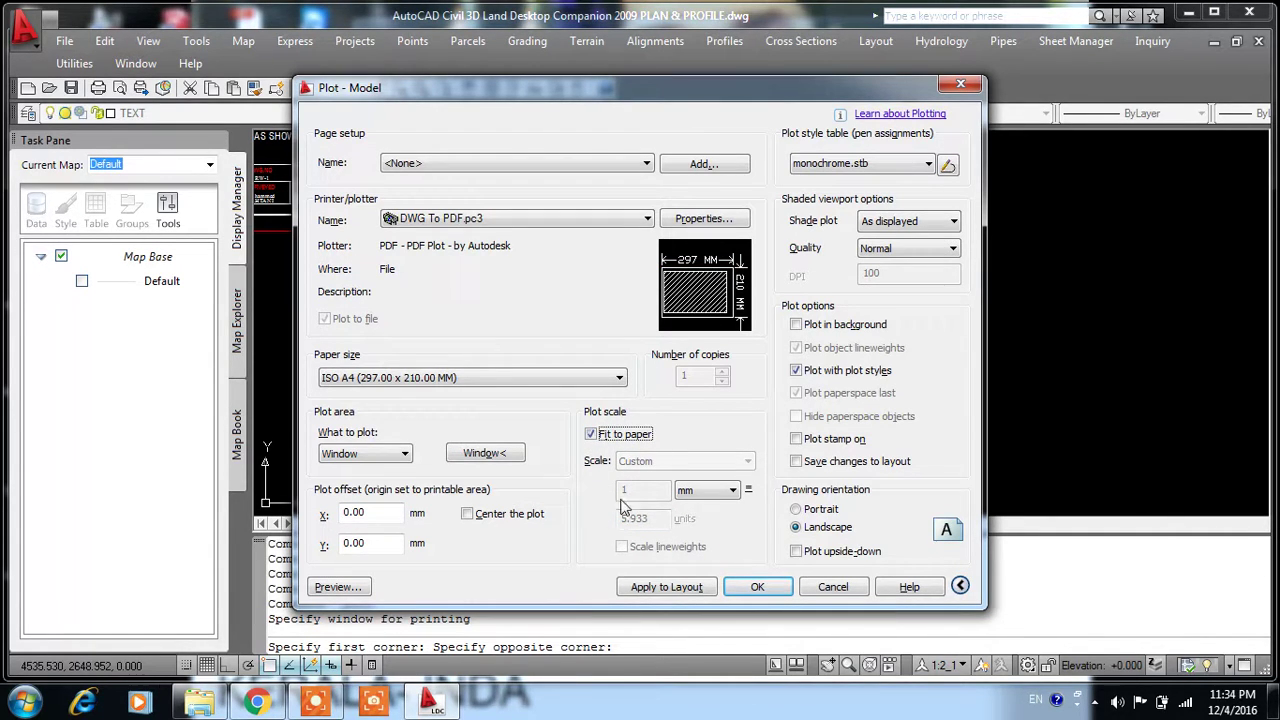
pyautogui.click(591, 434)
pyautogui.doubleClick(648, 519)
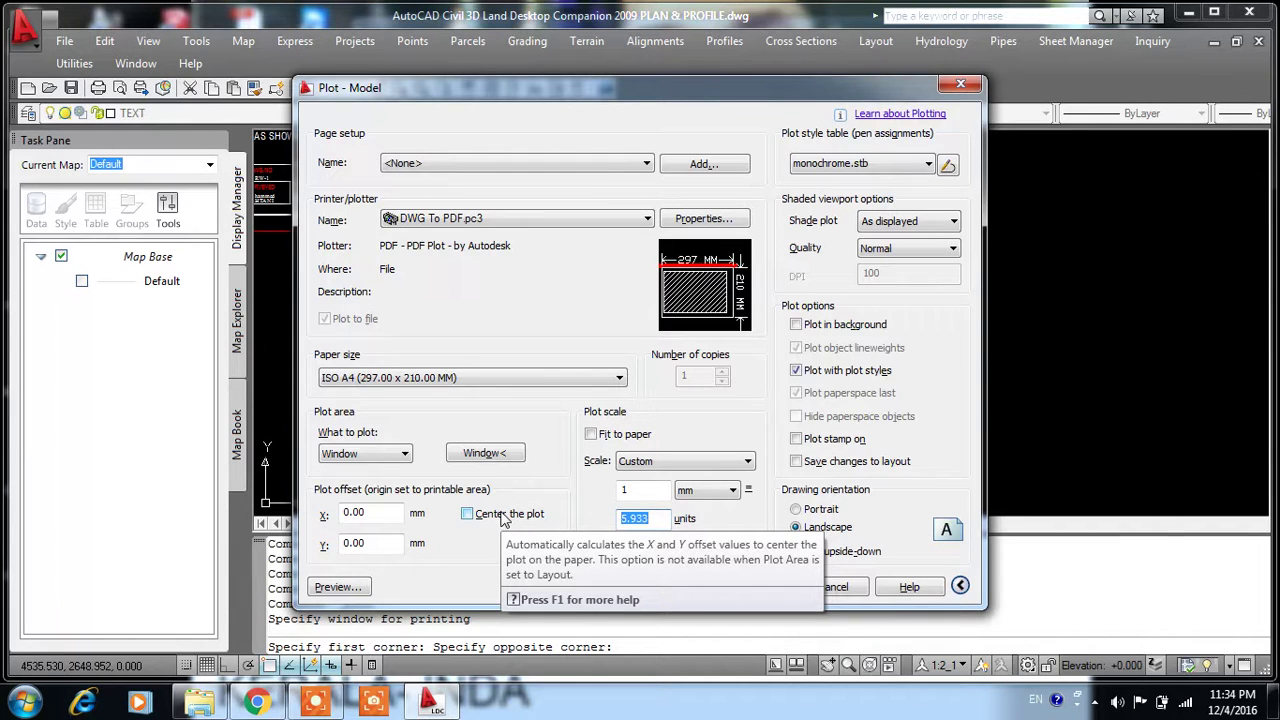
pyautogui.write('6')
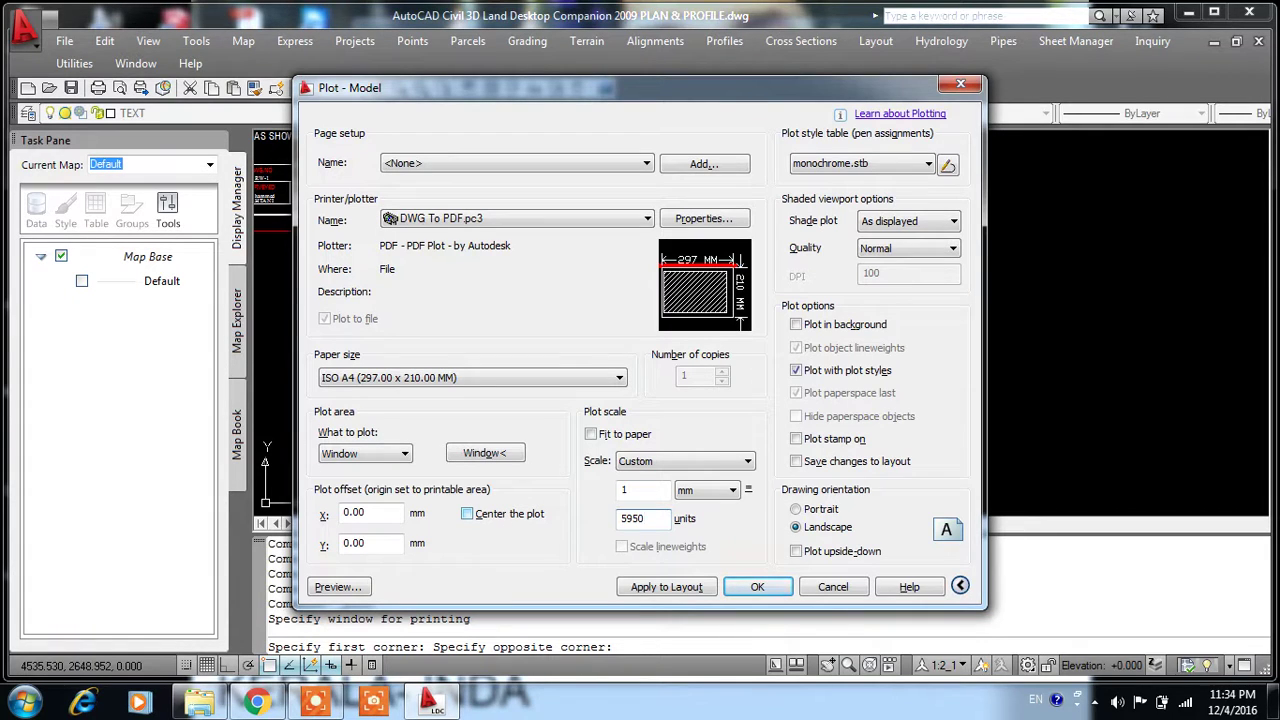
pyautogui.press('Return')
pyautogui.write('6')
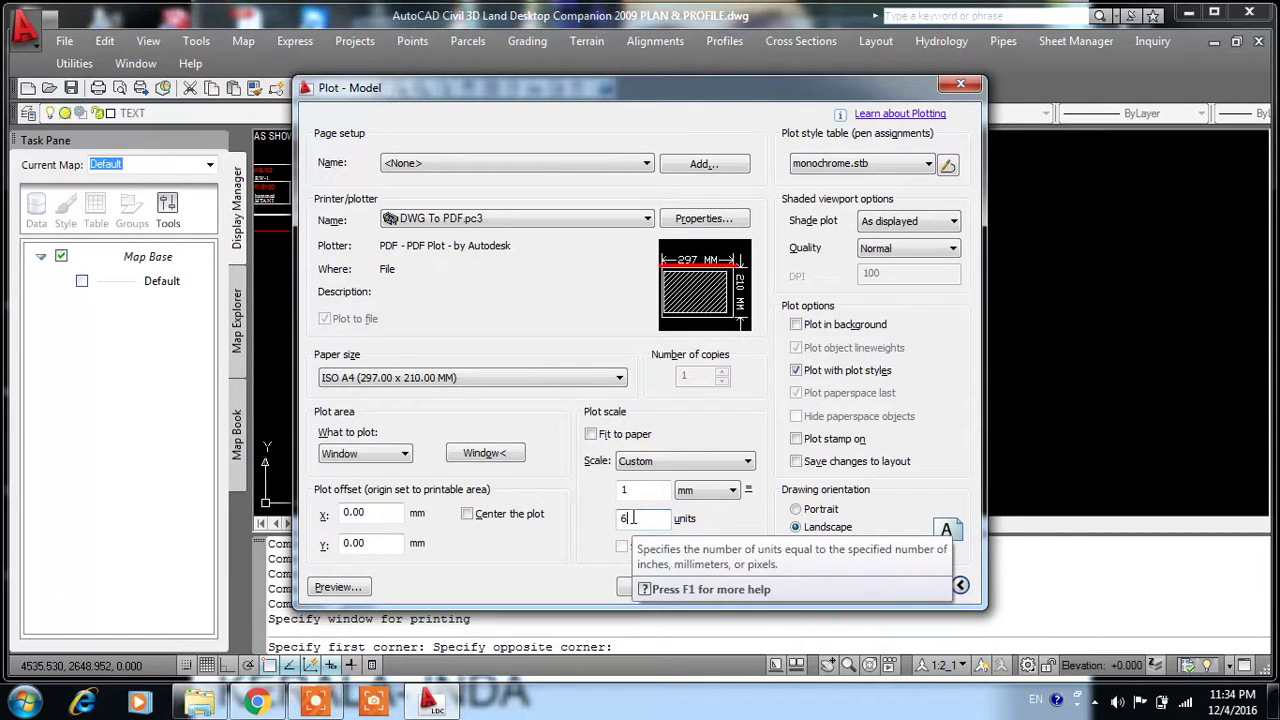
pyautogui.click(467, 514)
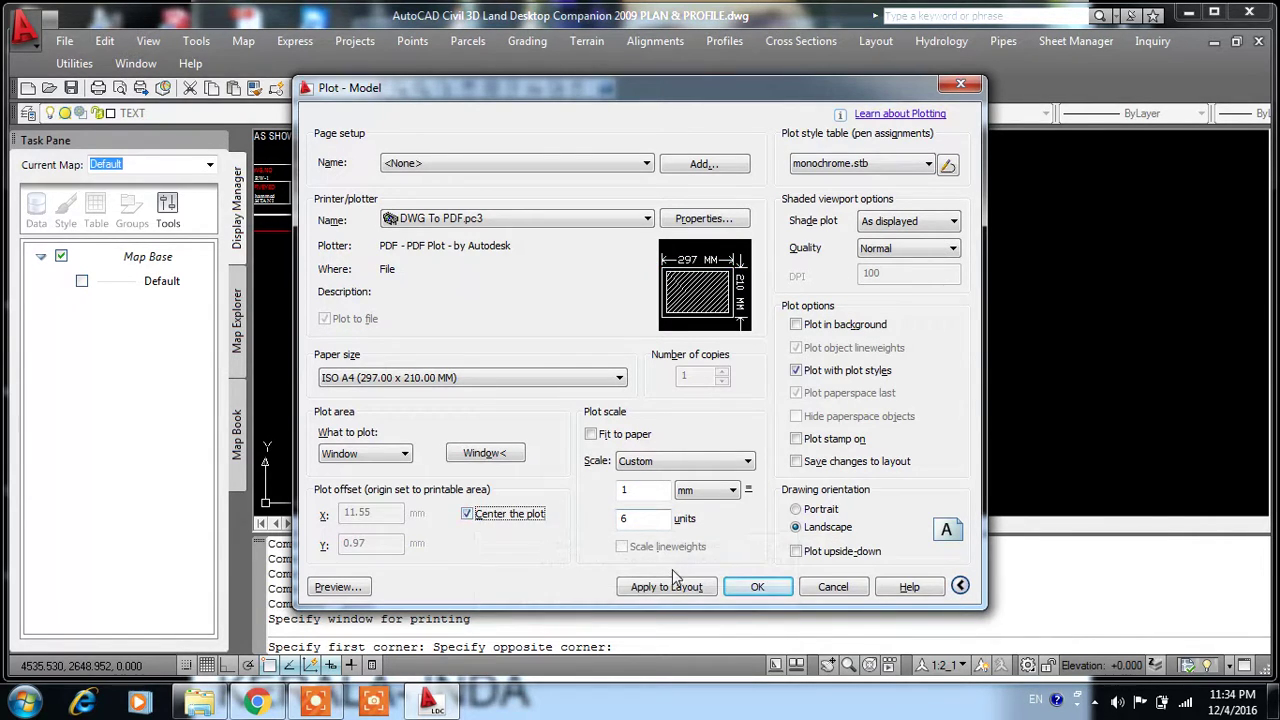
pyautogui.click(323, 587)
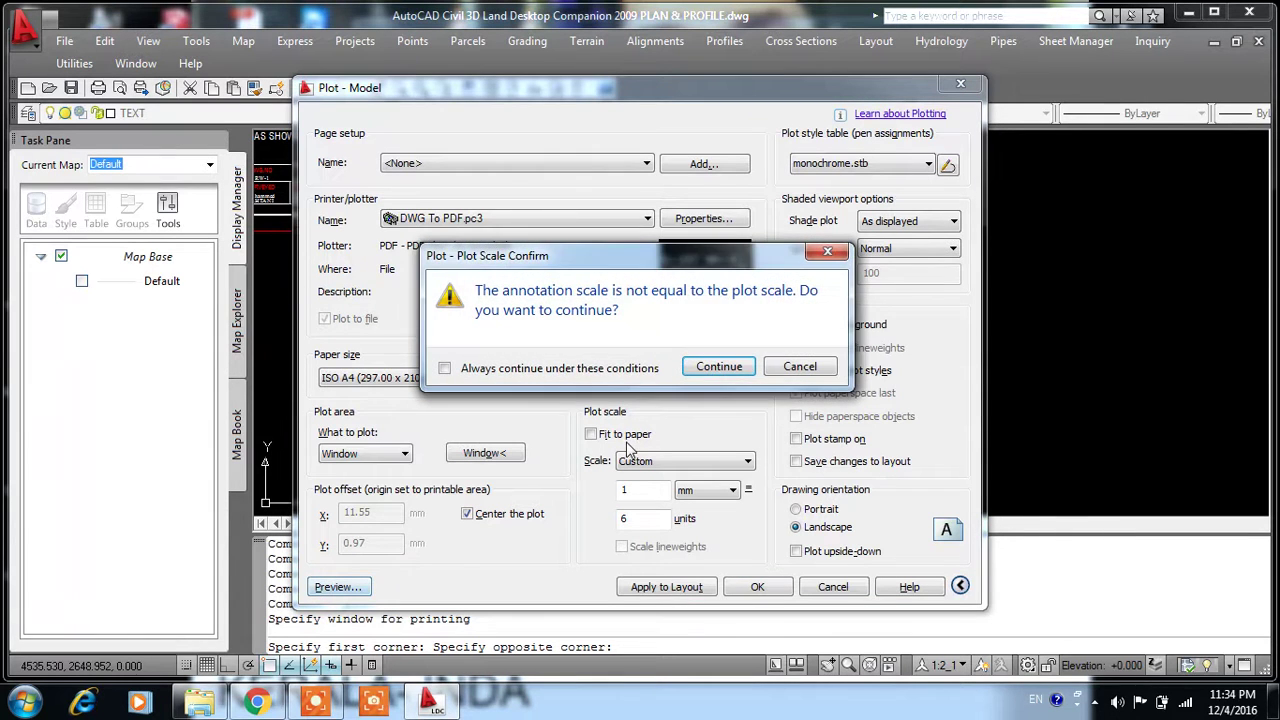
# Continue past the scale warning, zoom around the preview, then exit it
pyautogui.click(718, 367)
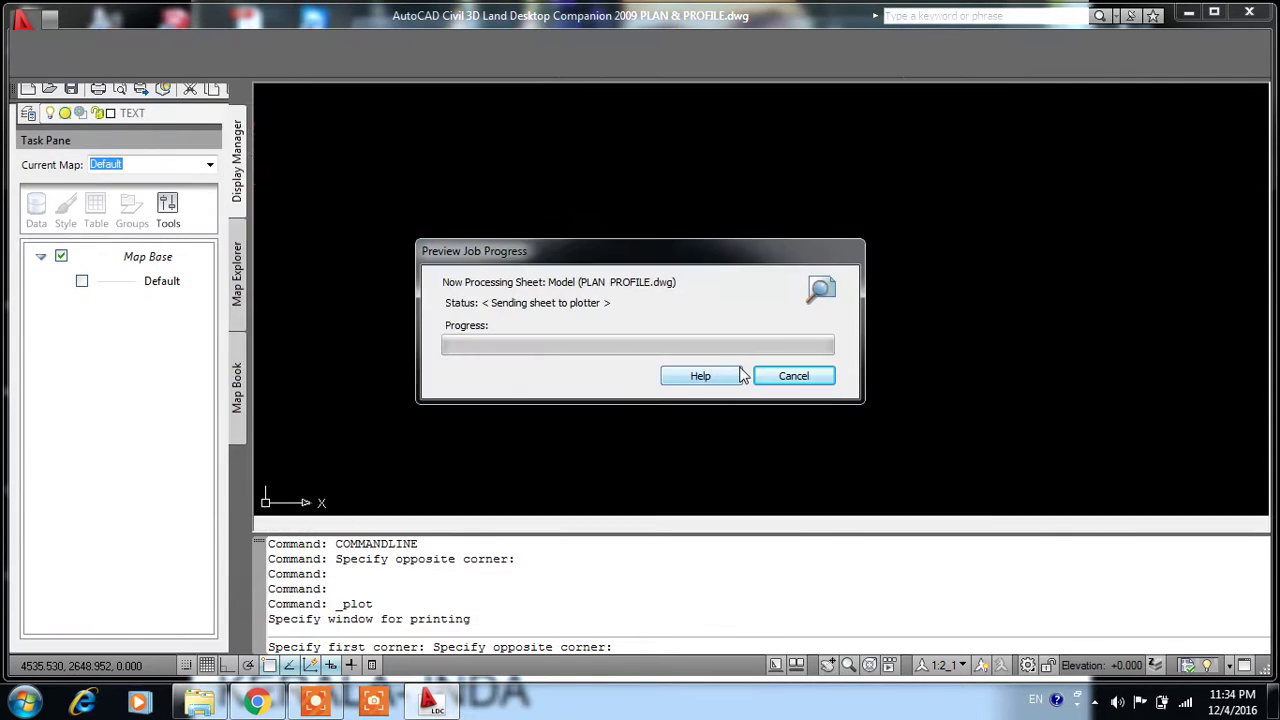
pyautogui.scroll(5, 700, 376)
pyautogui.scroll(-4, 686, 392)
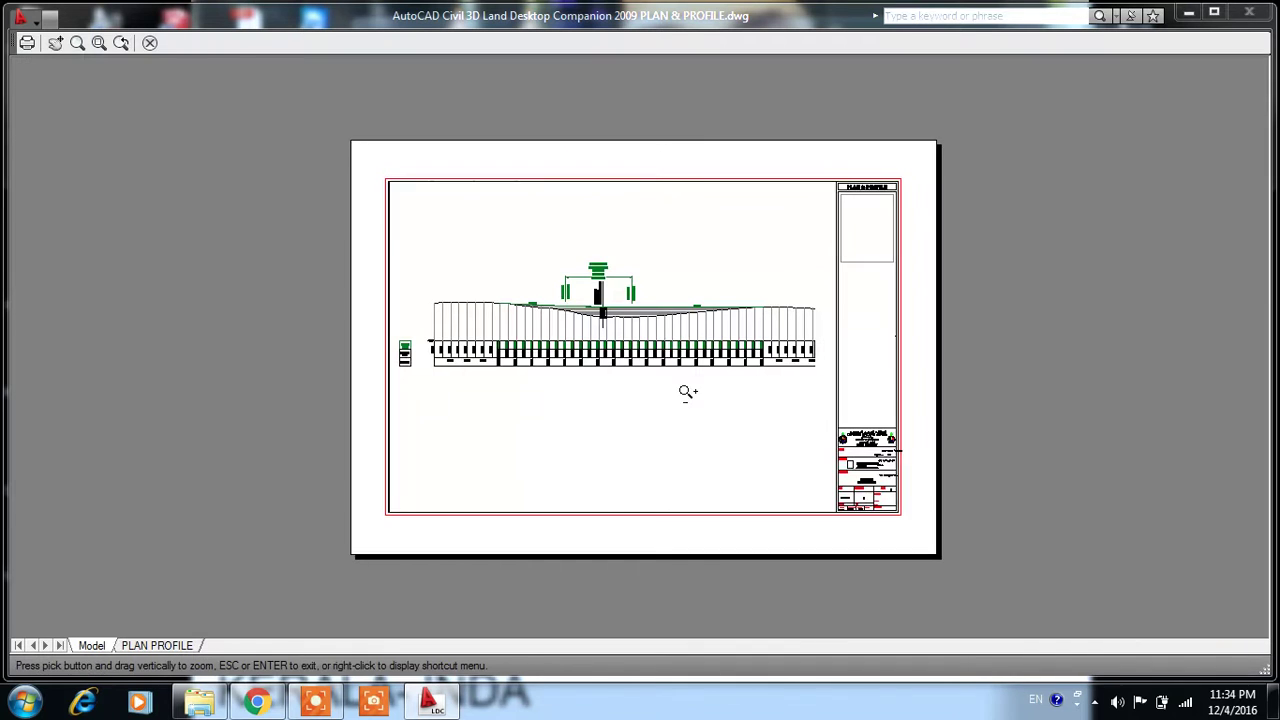
pyautogui.scroll(5, 486, 337)
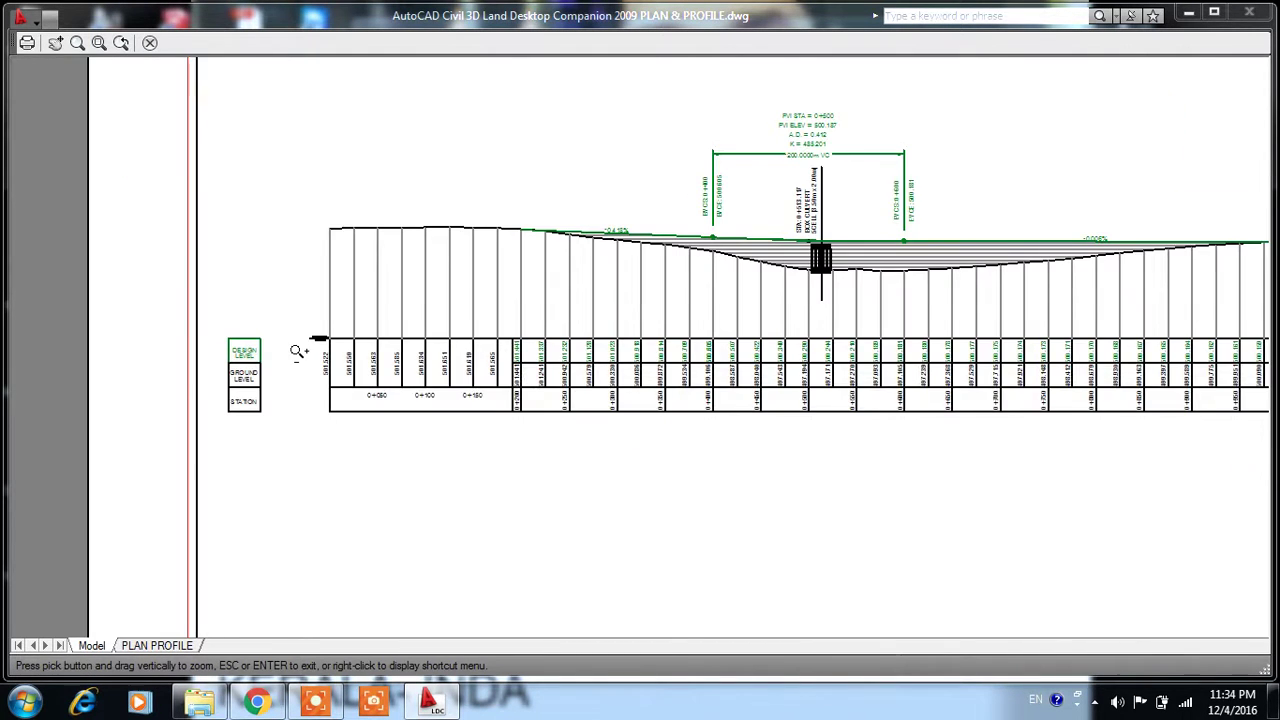
pyautogui.scroll(3, 298, 351)
pyautogui.scroll(-7, 466, 380)
pyautogui.scroll(4, 686, 377)
pyautogui.rightClick(590, 242)
pyautogui.click(628, 256)
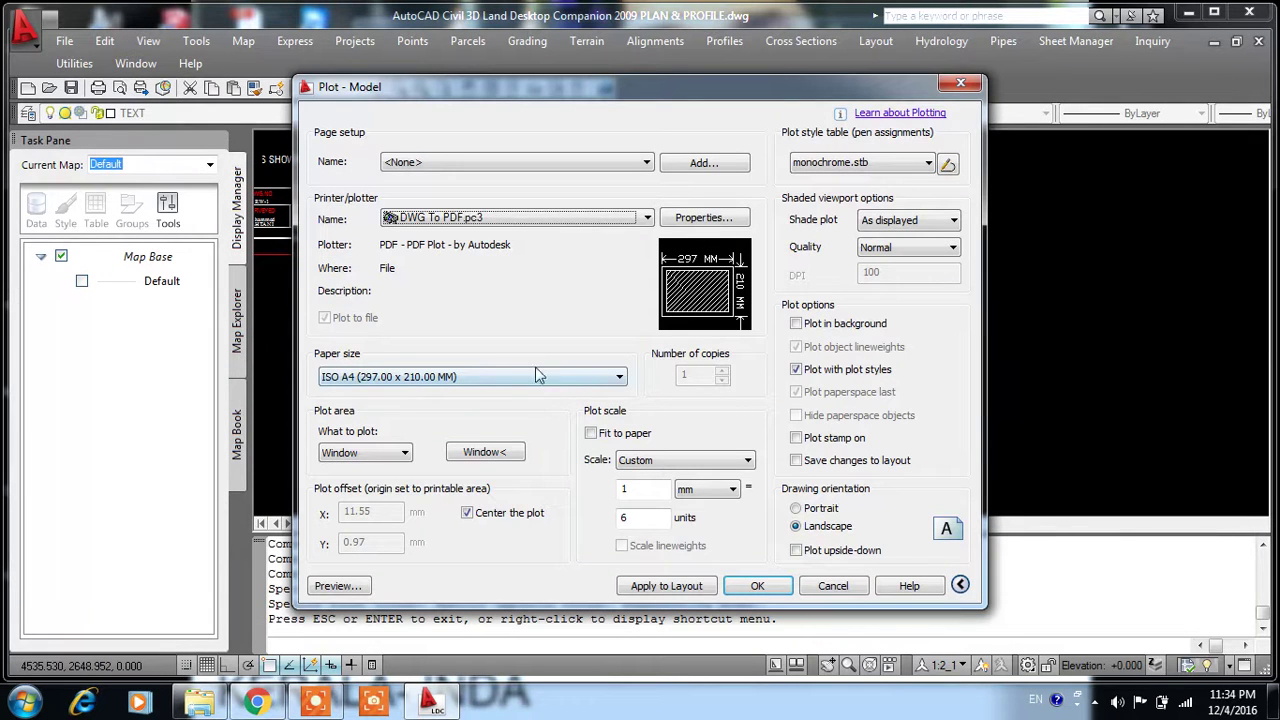
# Re-enter 6 in the plot units box
pyautogui.doubleClick(638, 517)
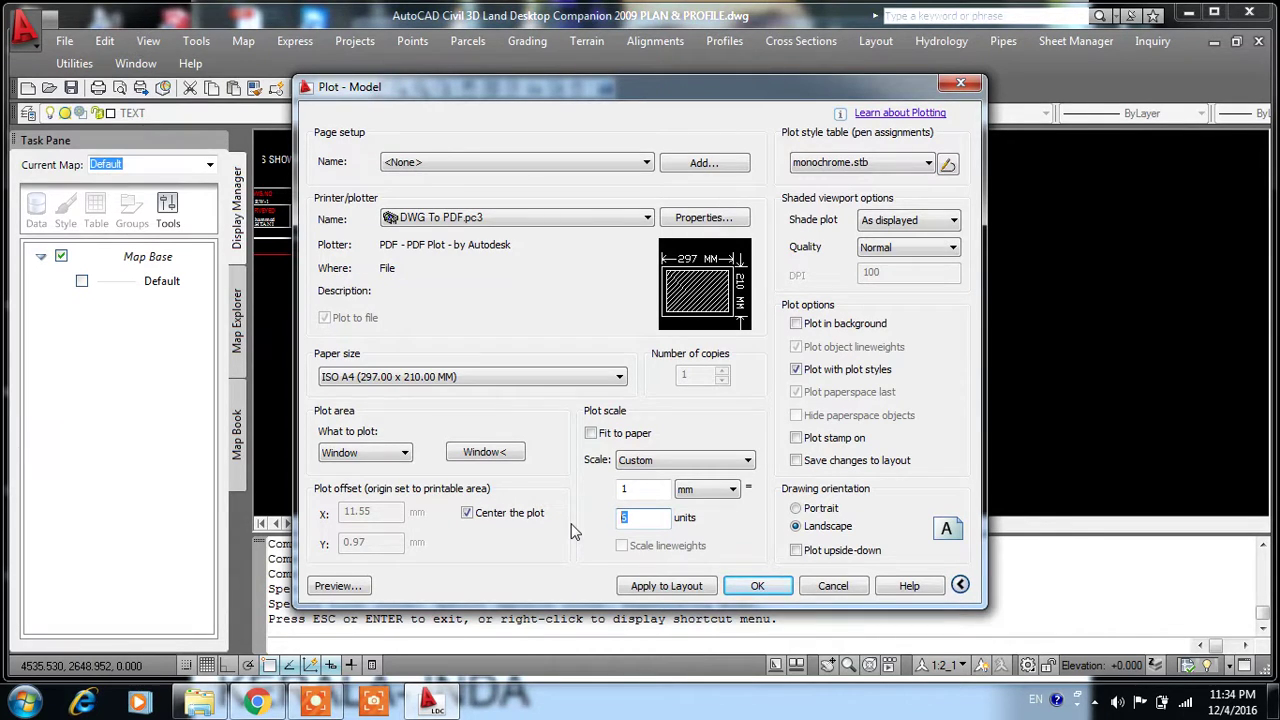
pyautogui.click(628, 517)
pyautogui.press('BackSpace')
pyautogui.write('5')
pyautogui.doubleClick(634, 517)
pyautogui.write('6')
# Close the Plot dialog, create a new layout and rename it GG
pyautogui.click(955, 84)
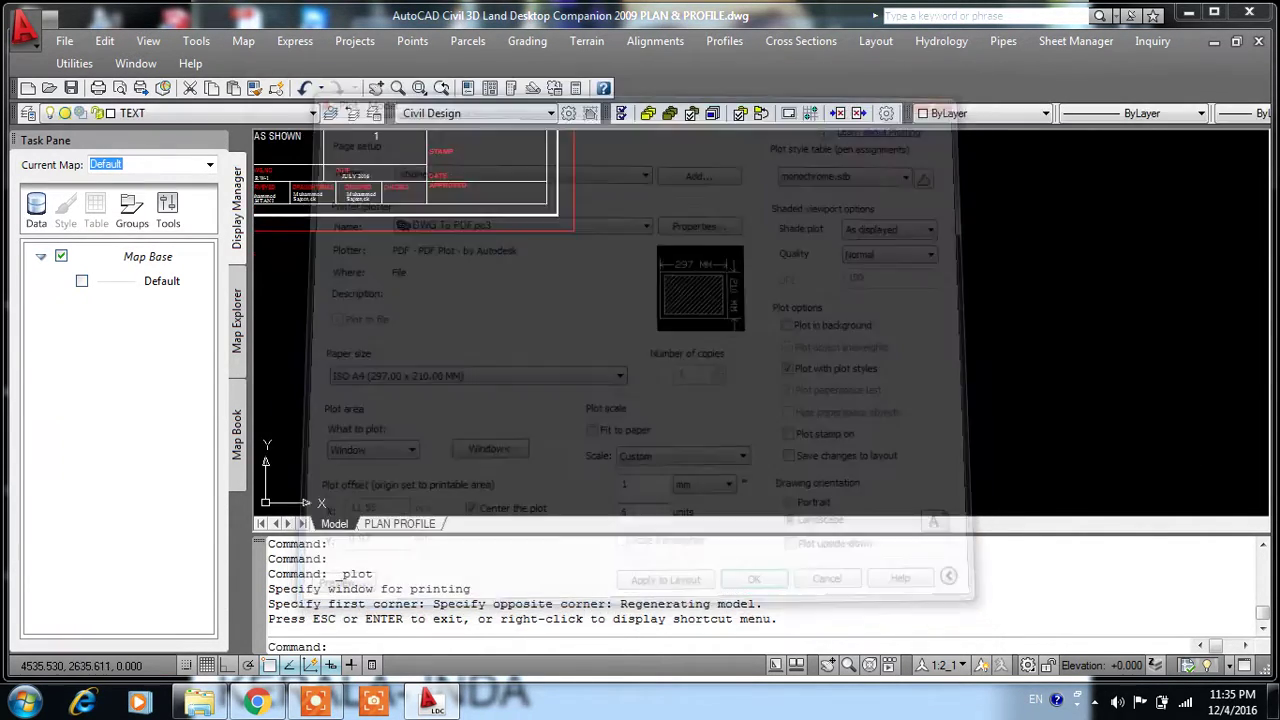
pyautogui.rightClick(420, 526)
pyautogui.click(524, 256)
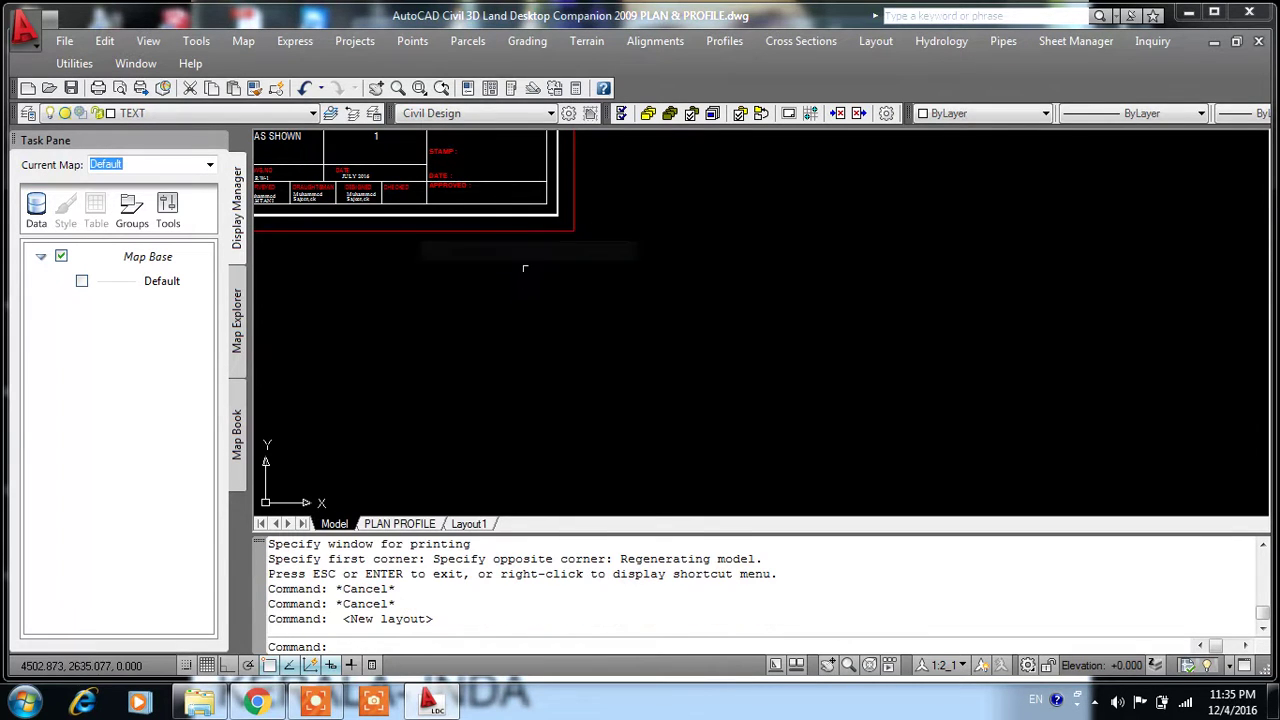
pyautogui.rightClick(468, 524)
pyautogui.click(516, 311)
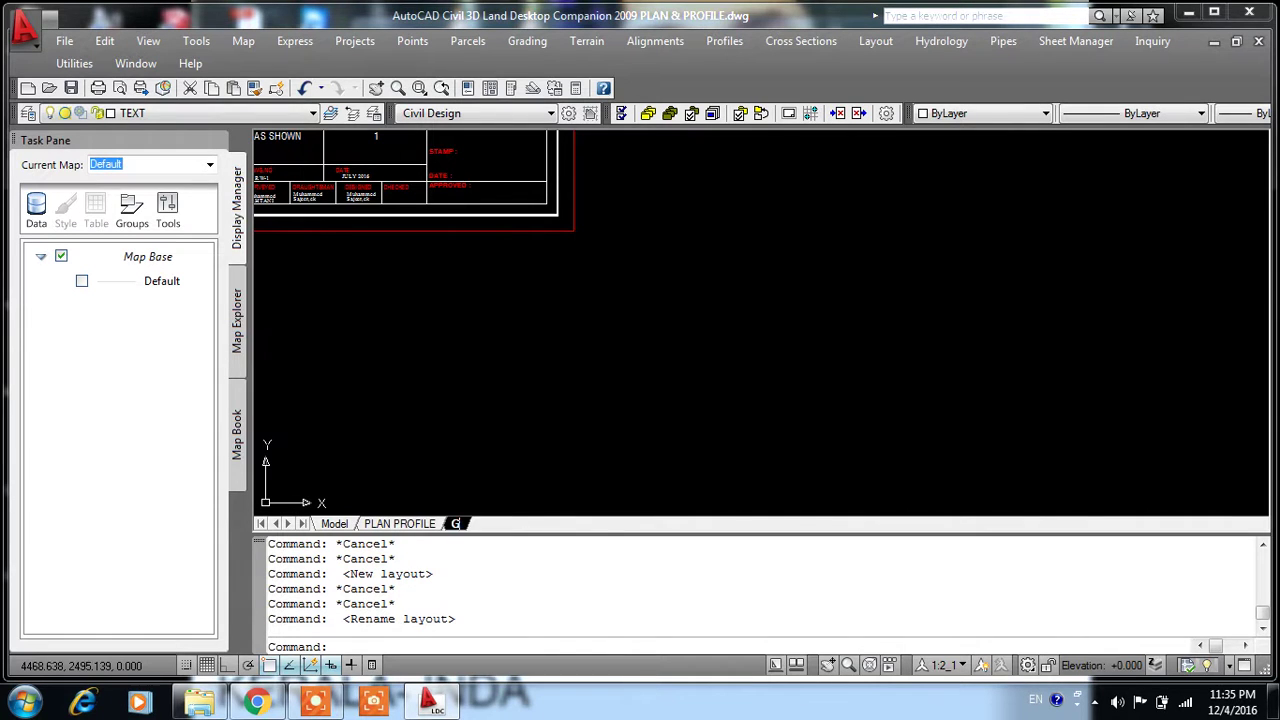
pyautogui.click(612, 372)
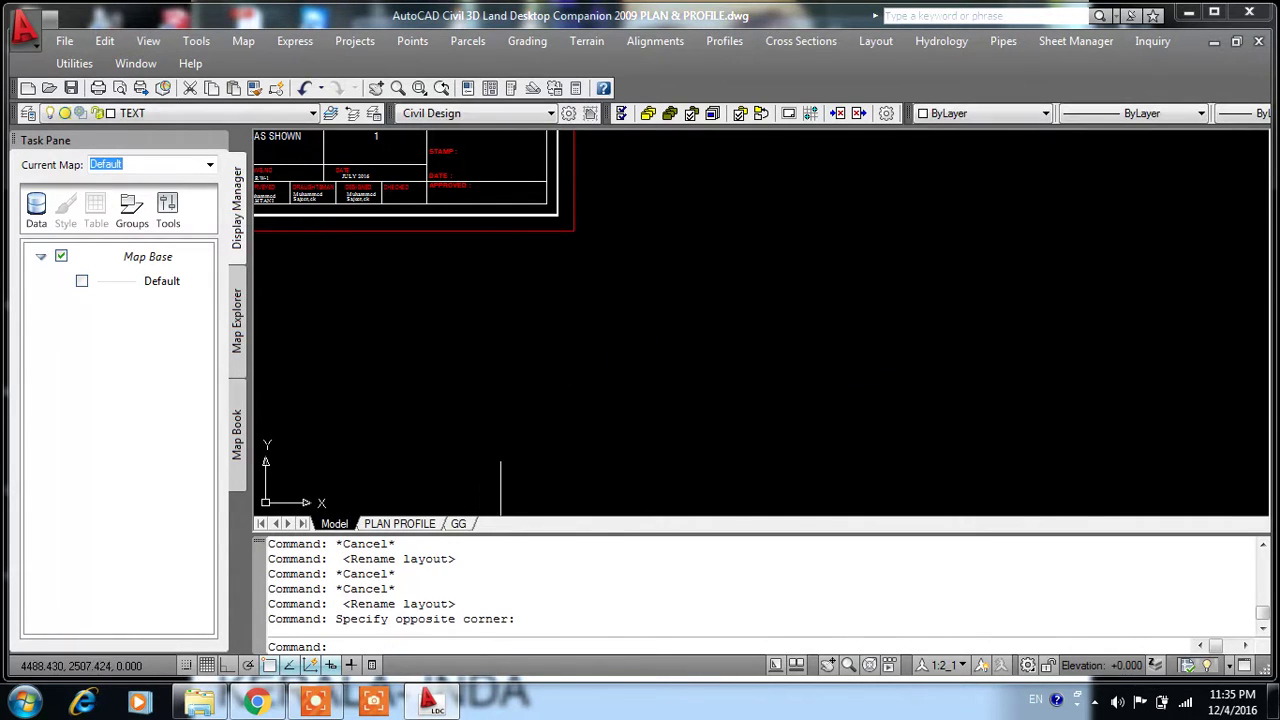
# Switch to layout GG and delete its default viewport
pyautogui.rightClick(466, 524)
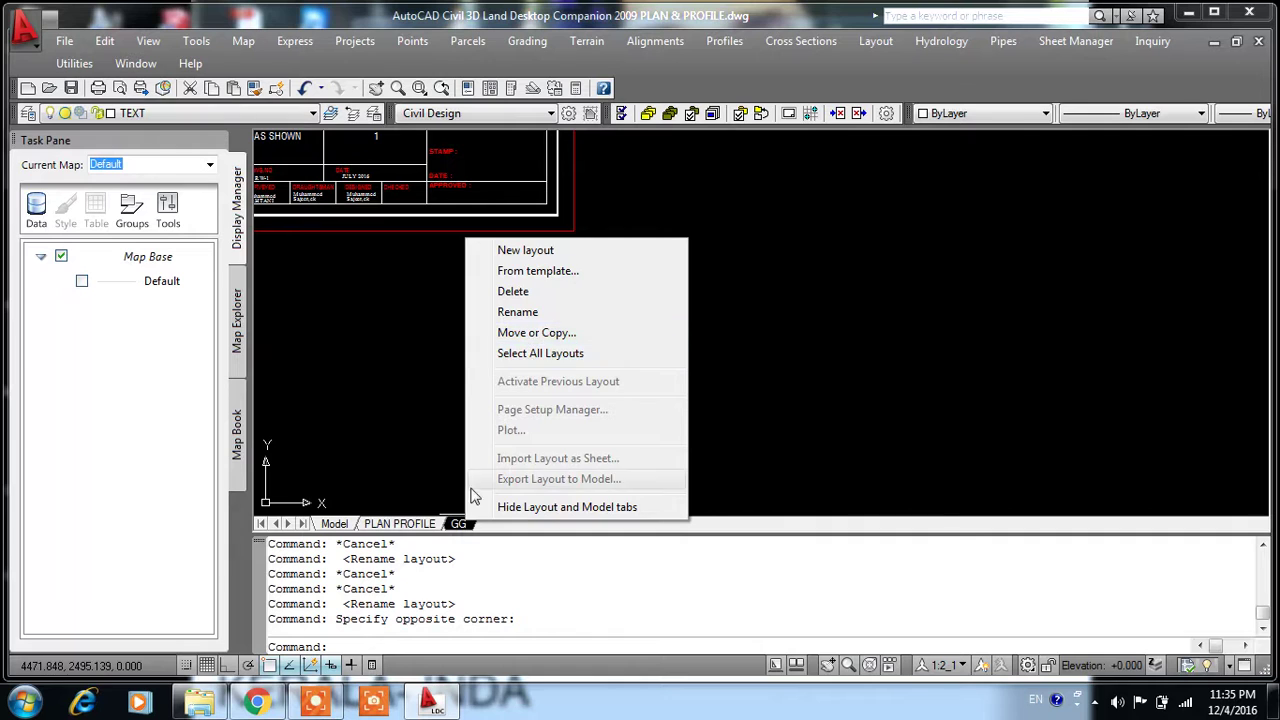
pyautogui.click(470, 490)
pyautogui.click(450, 480)
pyautogui.click(460, 524)
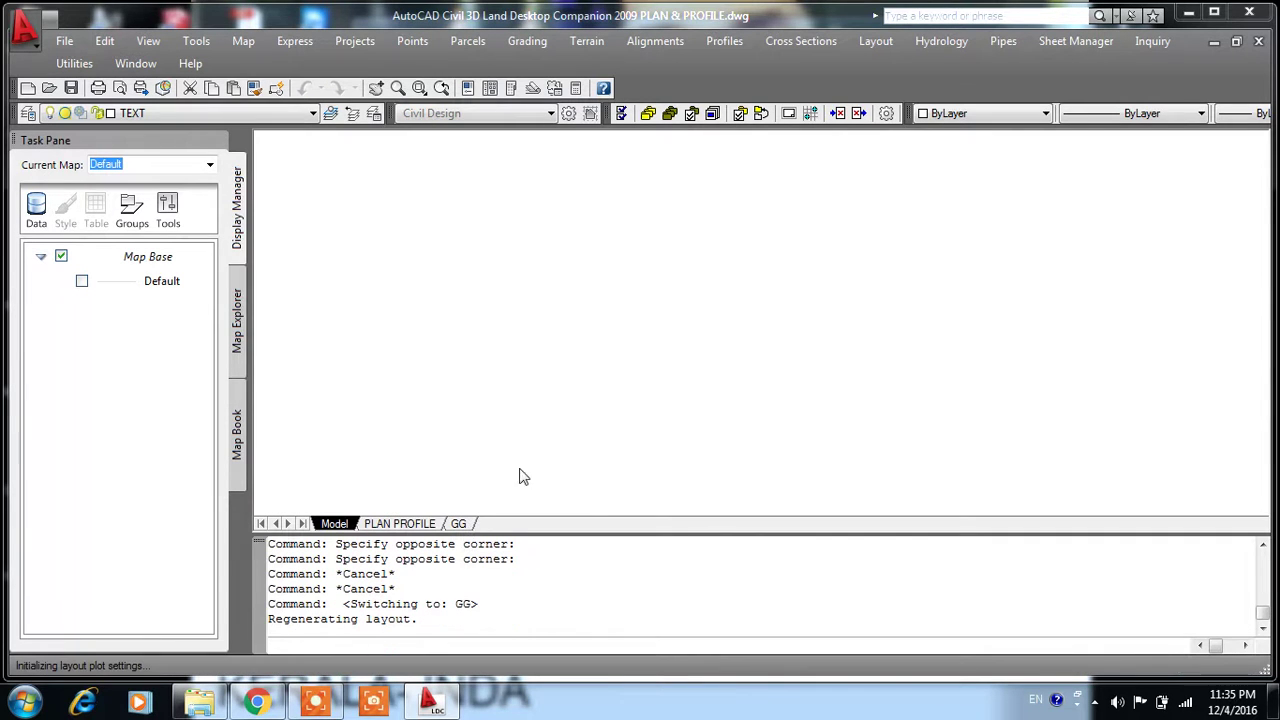
pyautogui.click(580, 421)
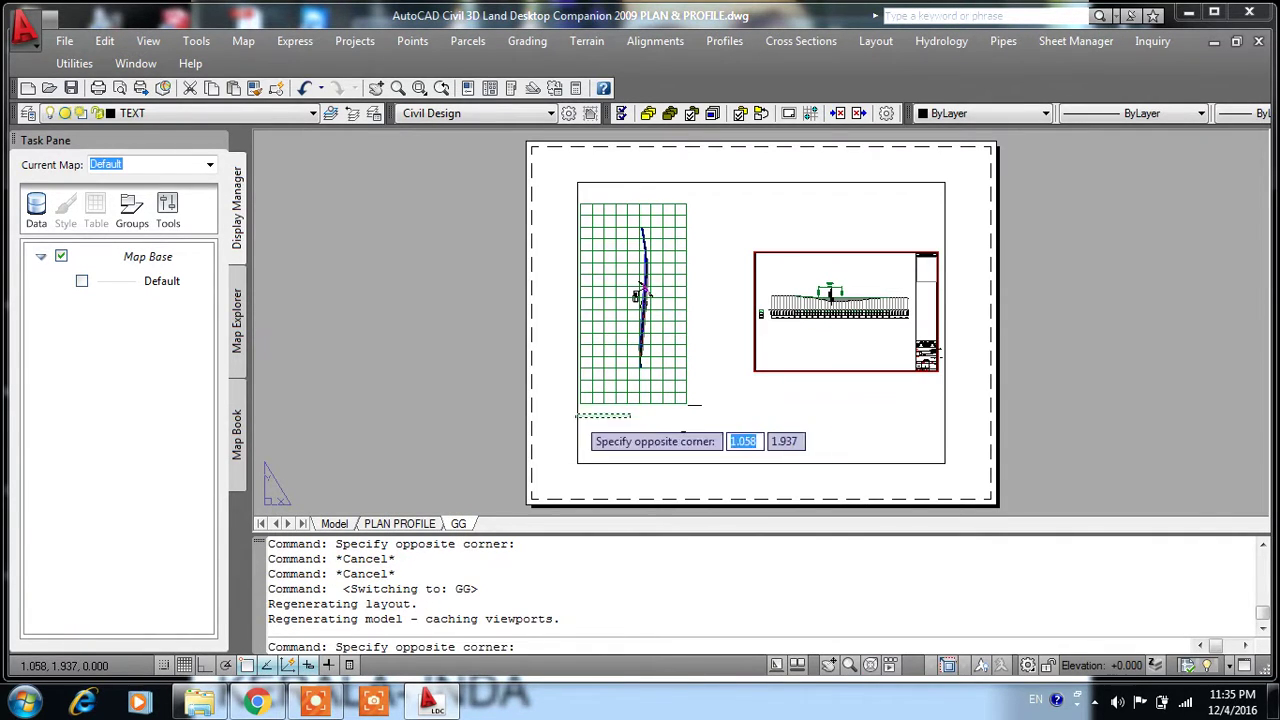
pyautogui.click(575, 415)
pyautogui.press('Delete')
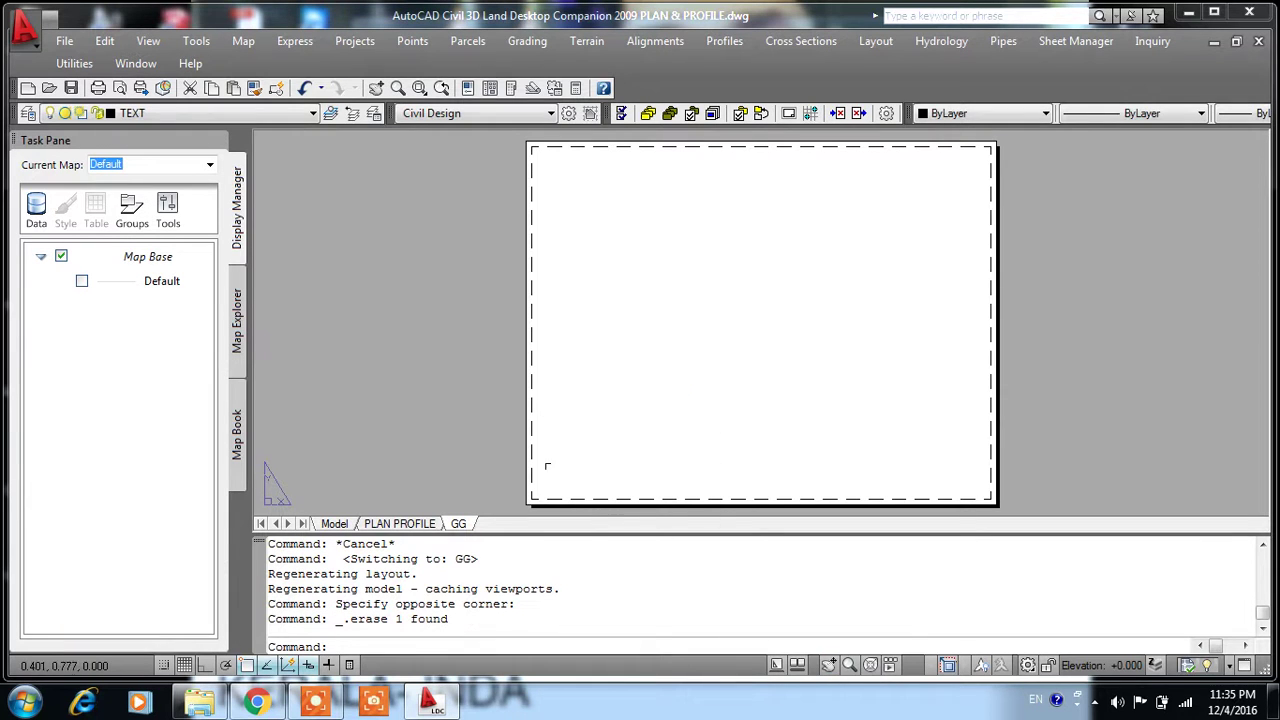
# Edit GG's page setup to DWG To PDF.pc3 with ISO A4 (297 x 210 MM) paper
pyautogui.rightClick(462, 524)
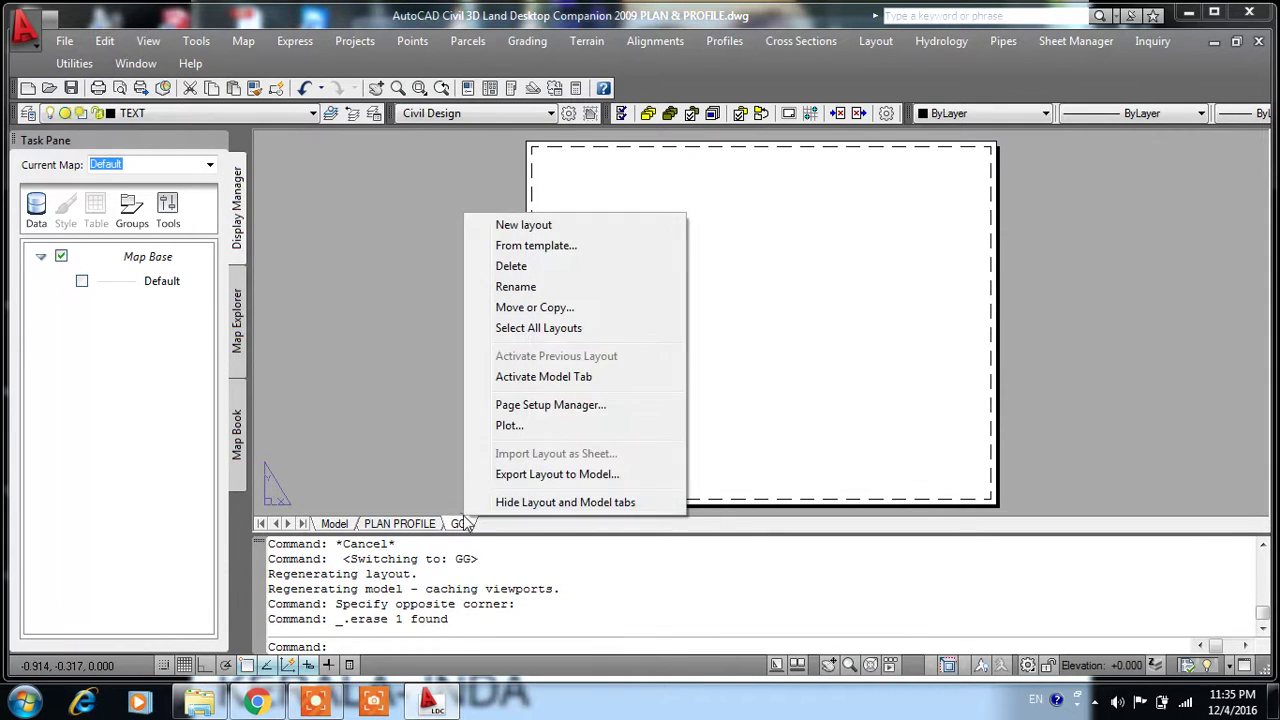
pyautogui.click(535, 405)
pyautogui.click(775, 317)
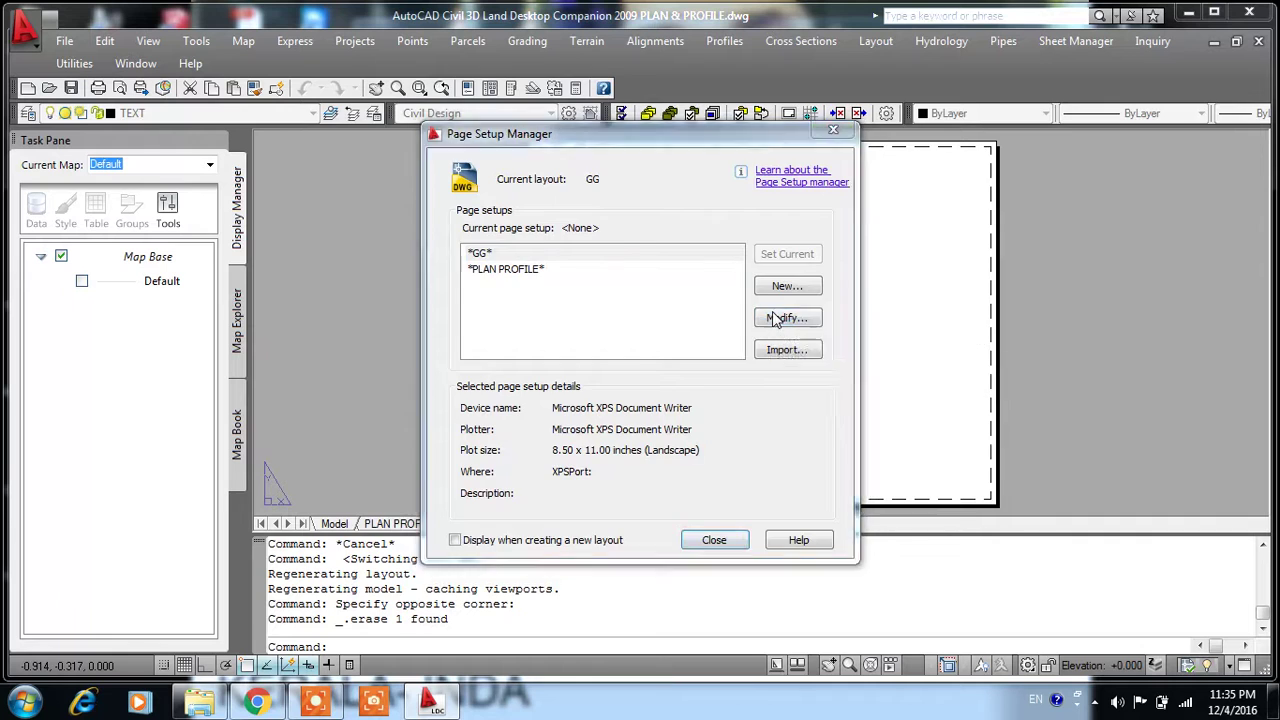
pyautogui.click(540, 214)
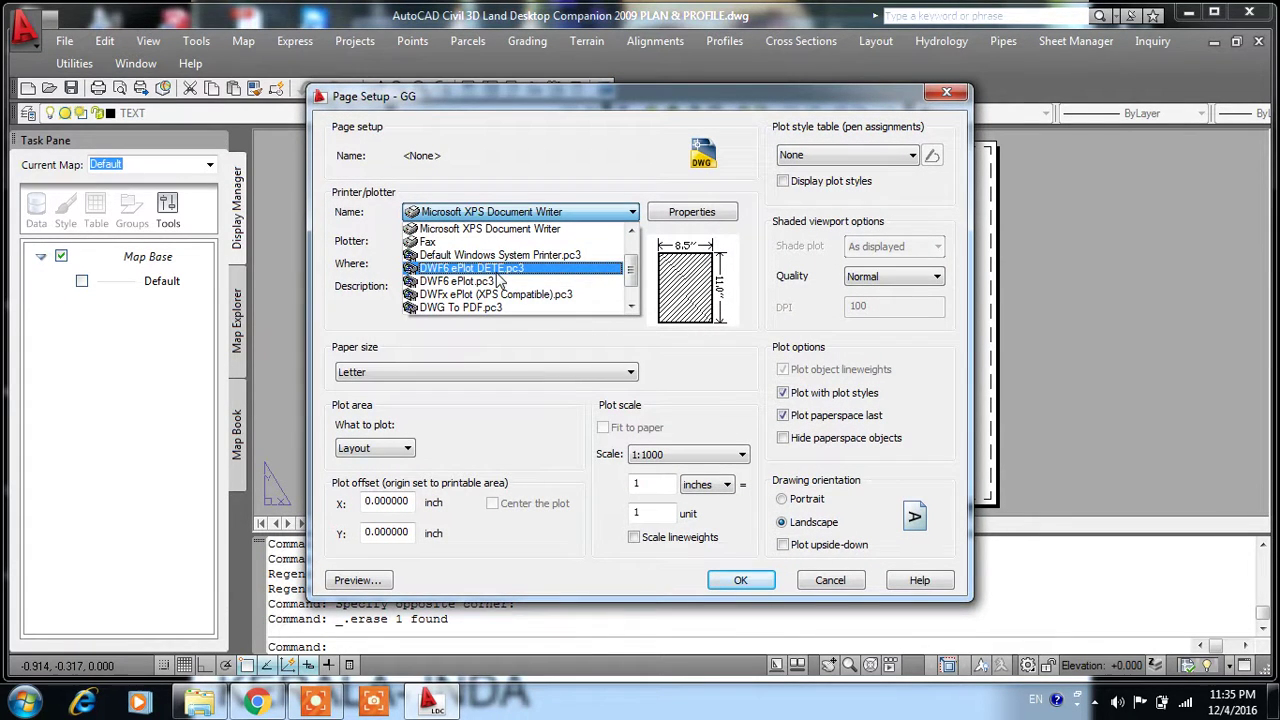
pyautogui.click(480, 307)
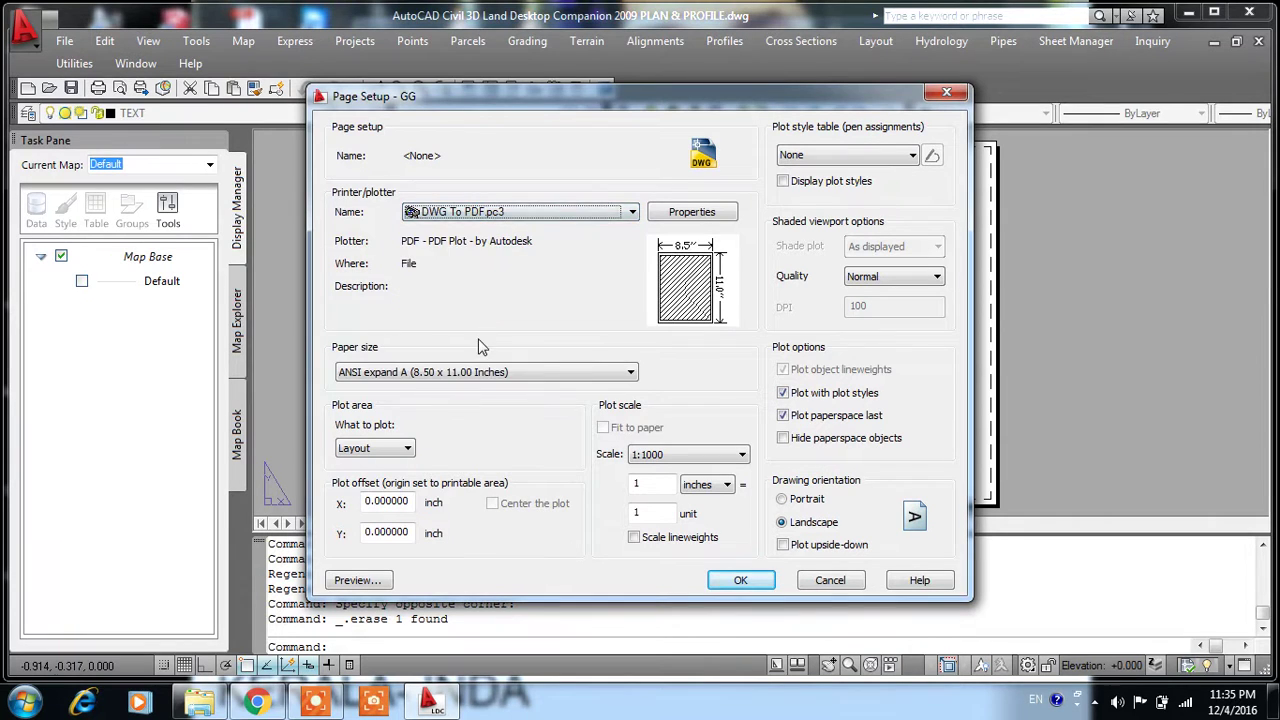
pyautogui.click(460, 374)
pyautogui.scroll(3, 500, 120)
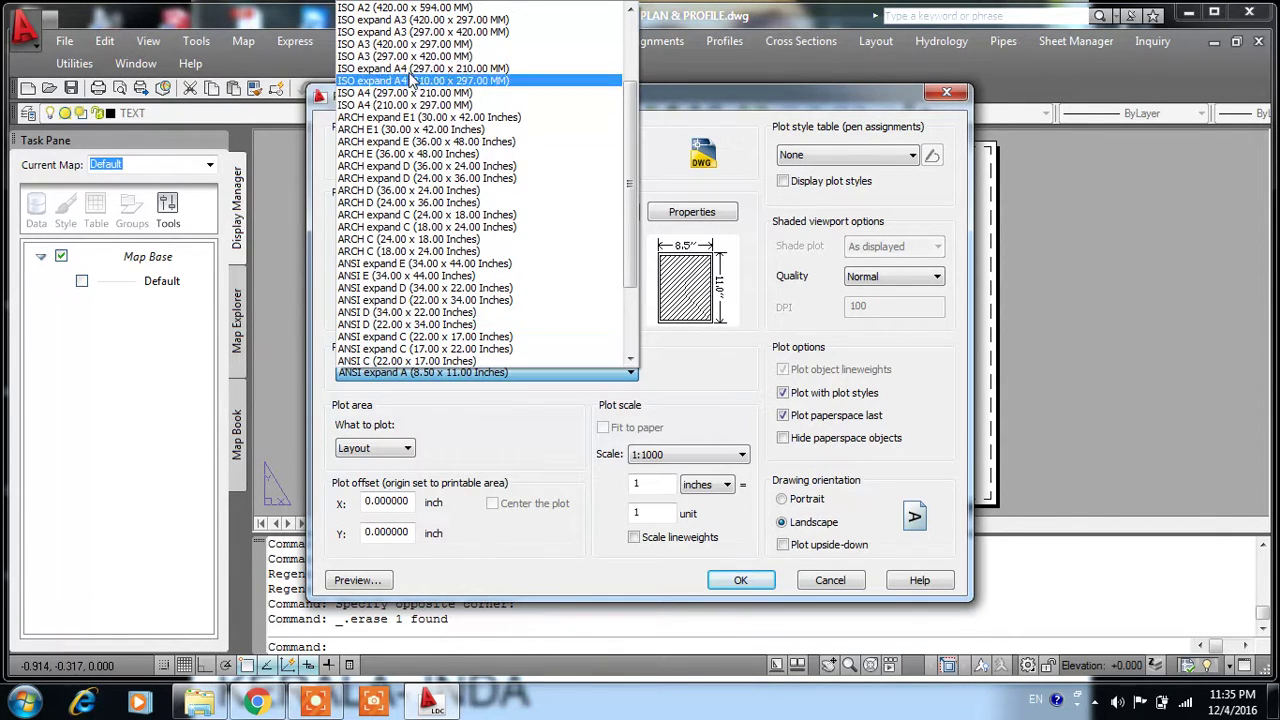
pyautogui.click(410, 92)
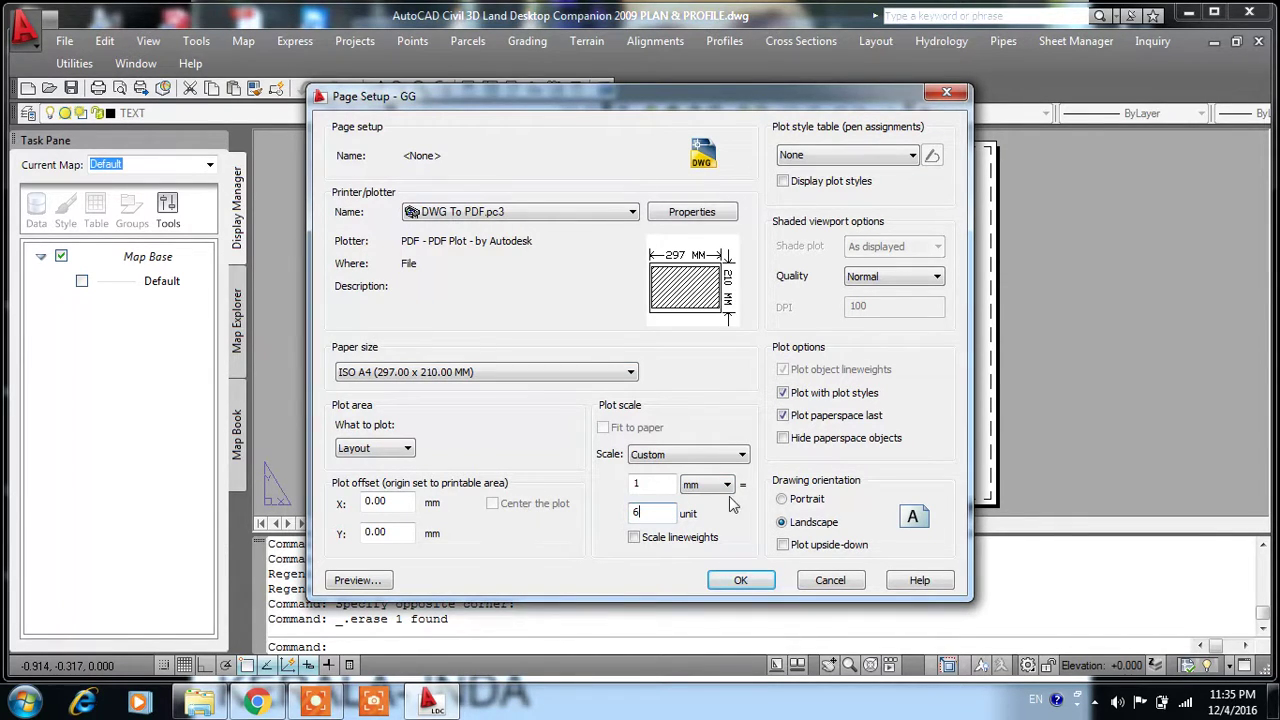
pyautogui.click(737, 581)
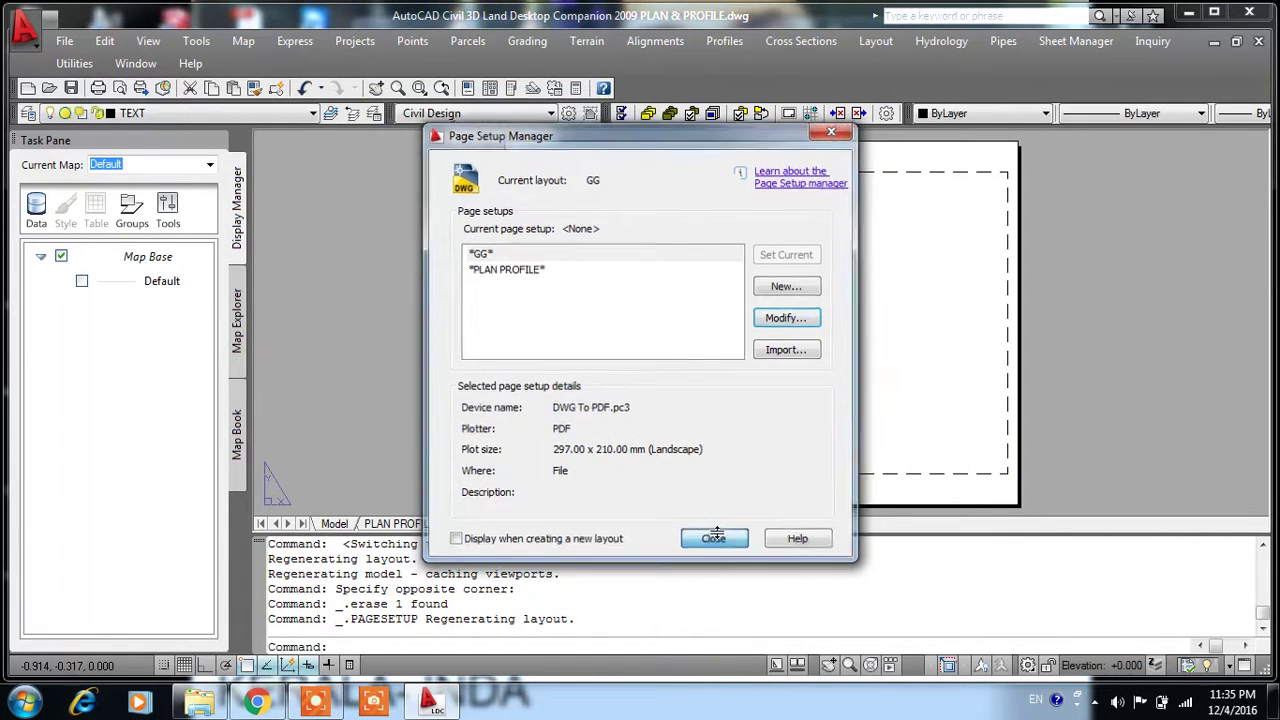
pyautogui.click(715, 541)
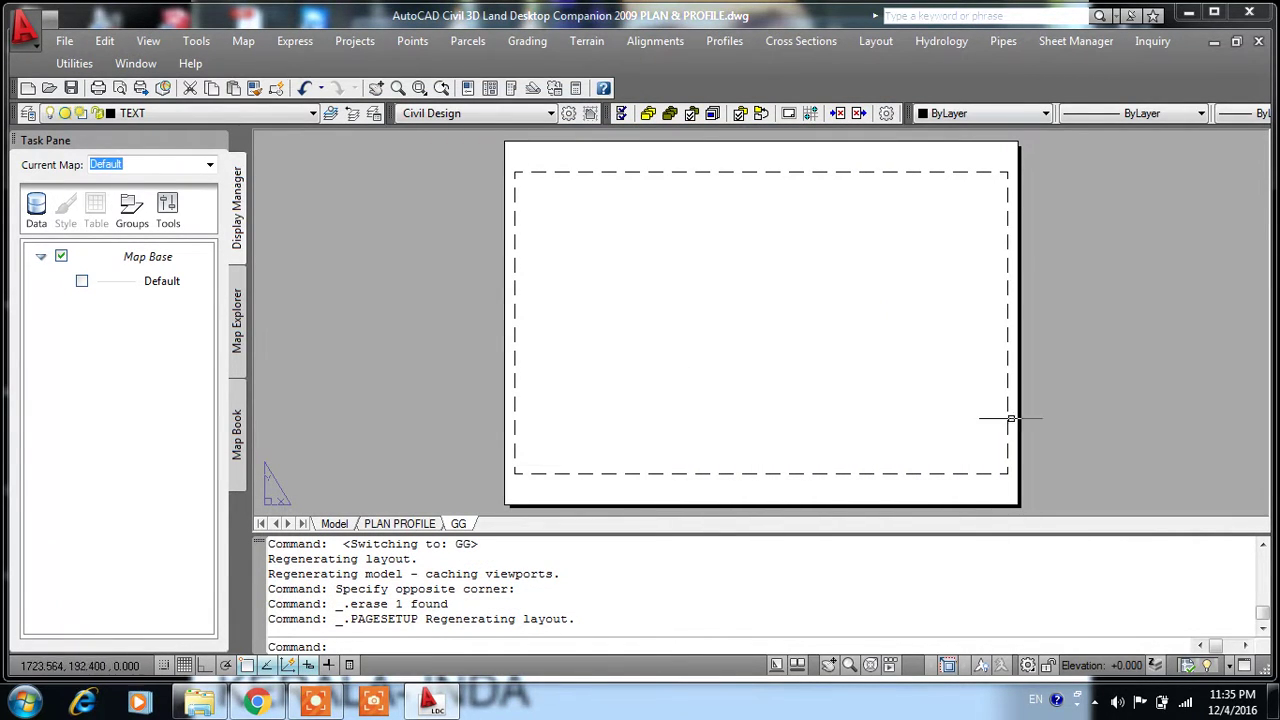
# In model space, window-select the sheet border and title block and cut them
pyautogui.click(820, 417)
pyautogui.click(739, 350)
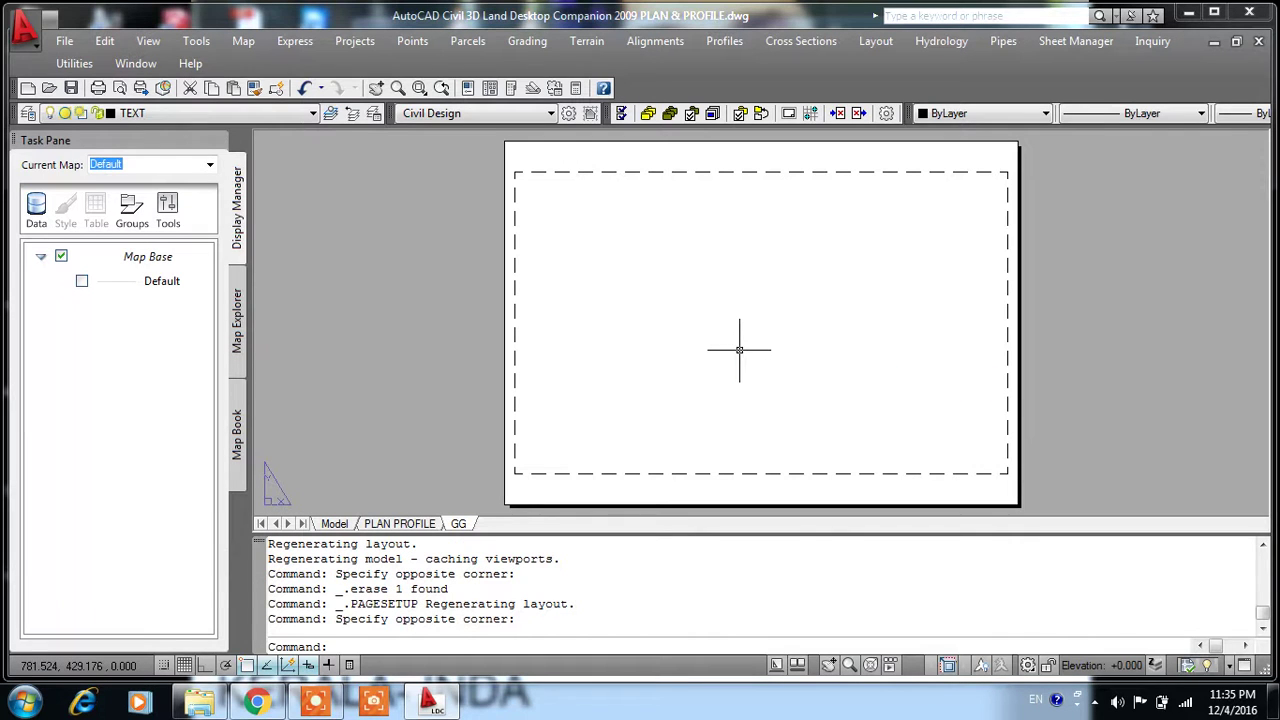
pyautogui.click(334, 523)
pyautogui.click(660, 395)
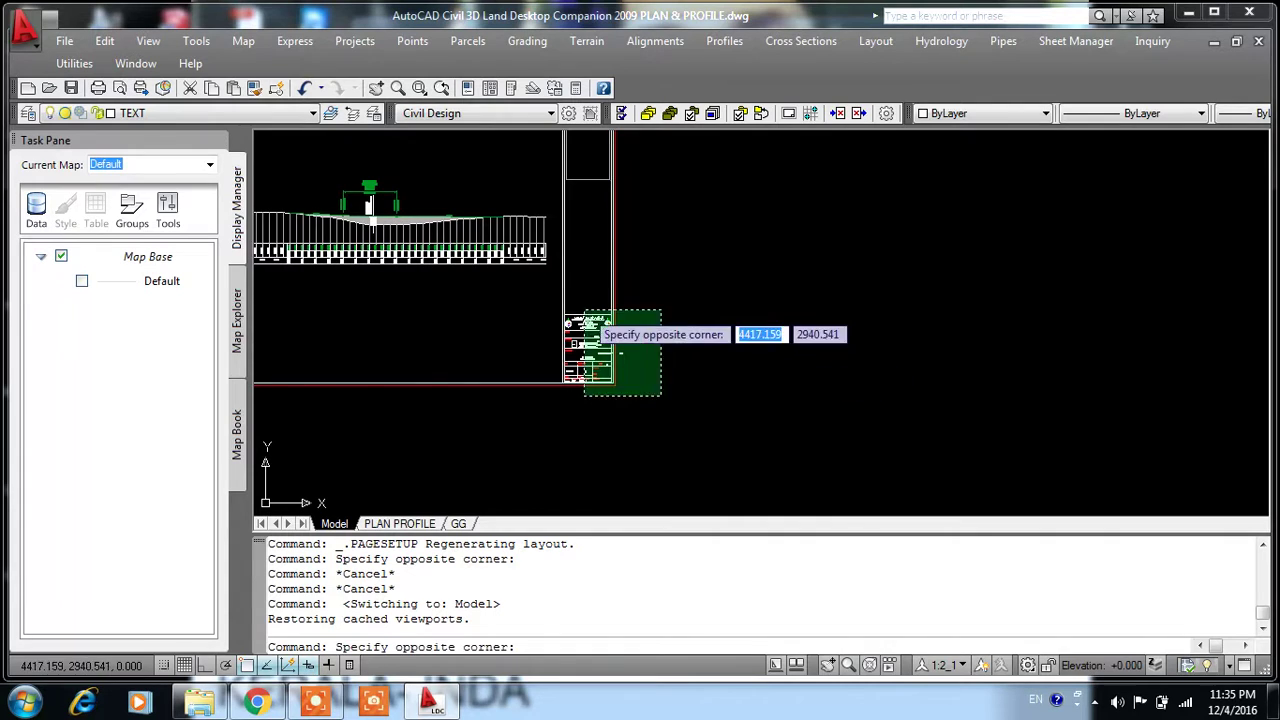
pyautogui.click(538, 293)
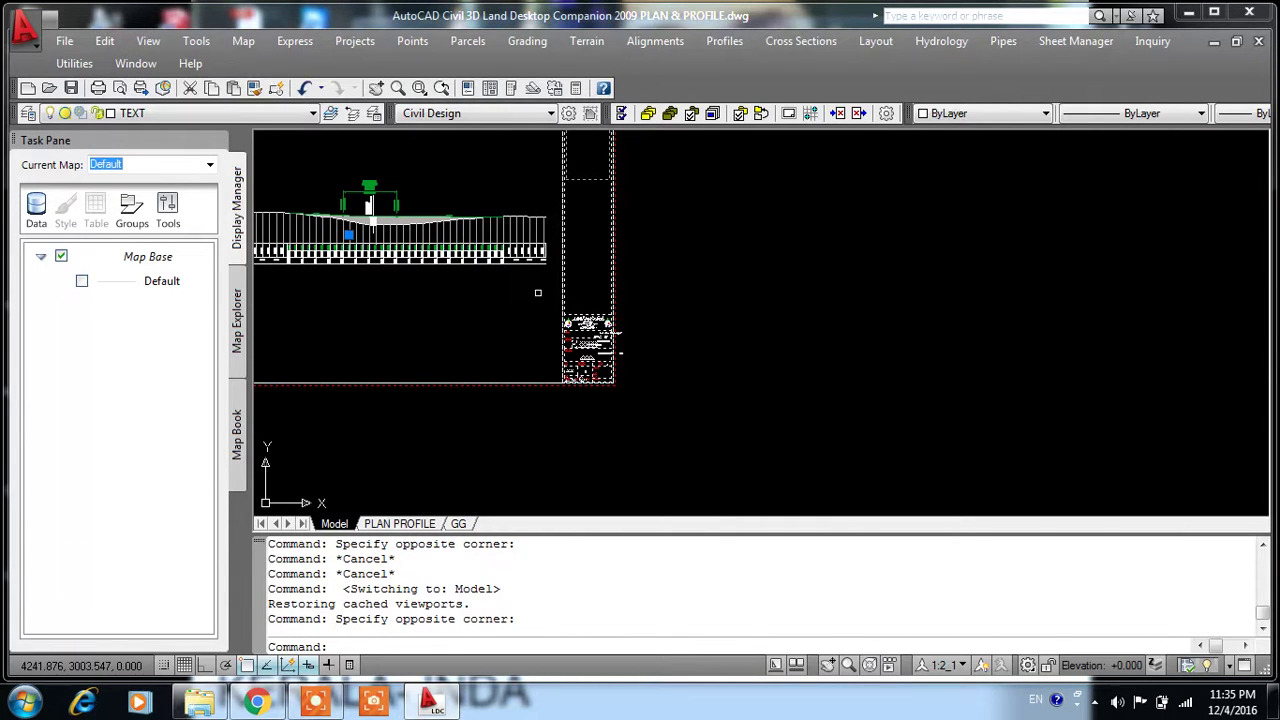
pyautogui.hotkey('ctrl', 'c')
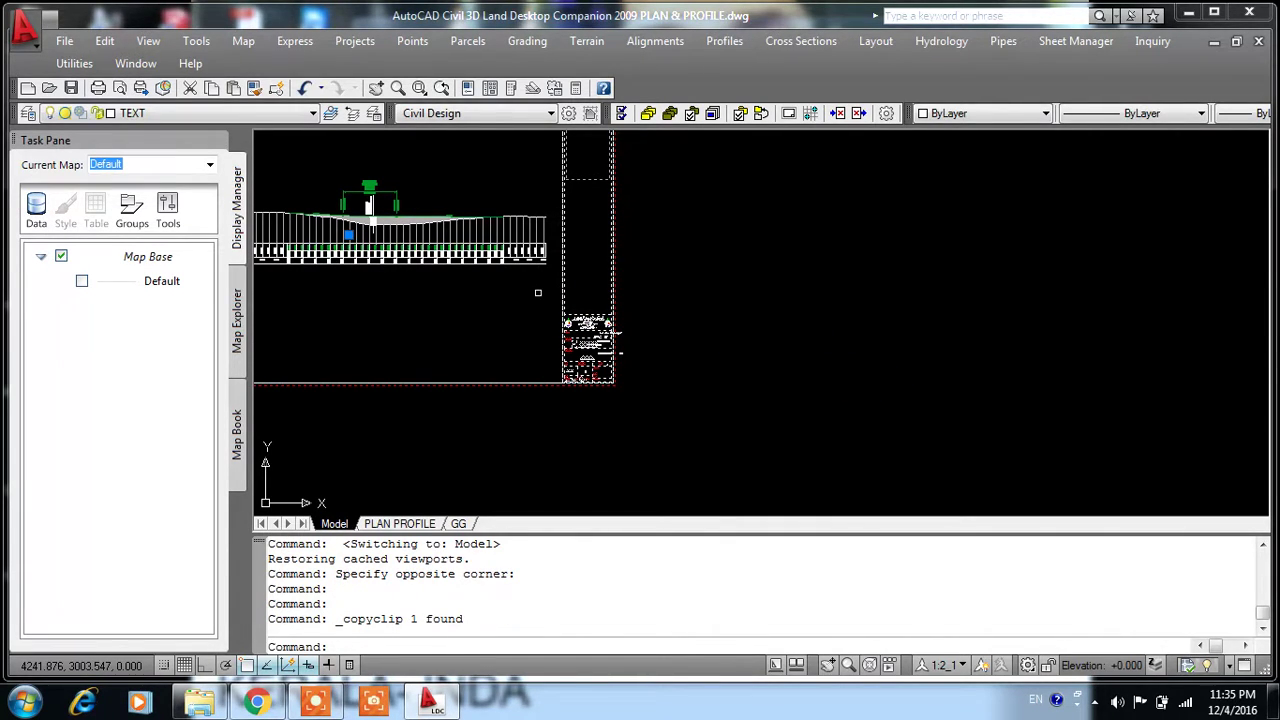
pyautogui.hotkey('ctrl', 'x')
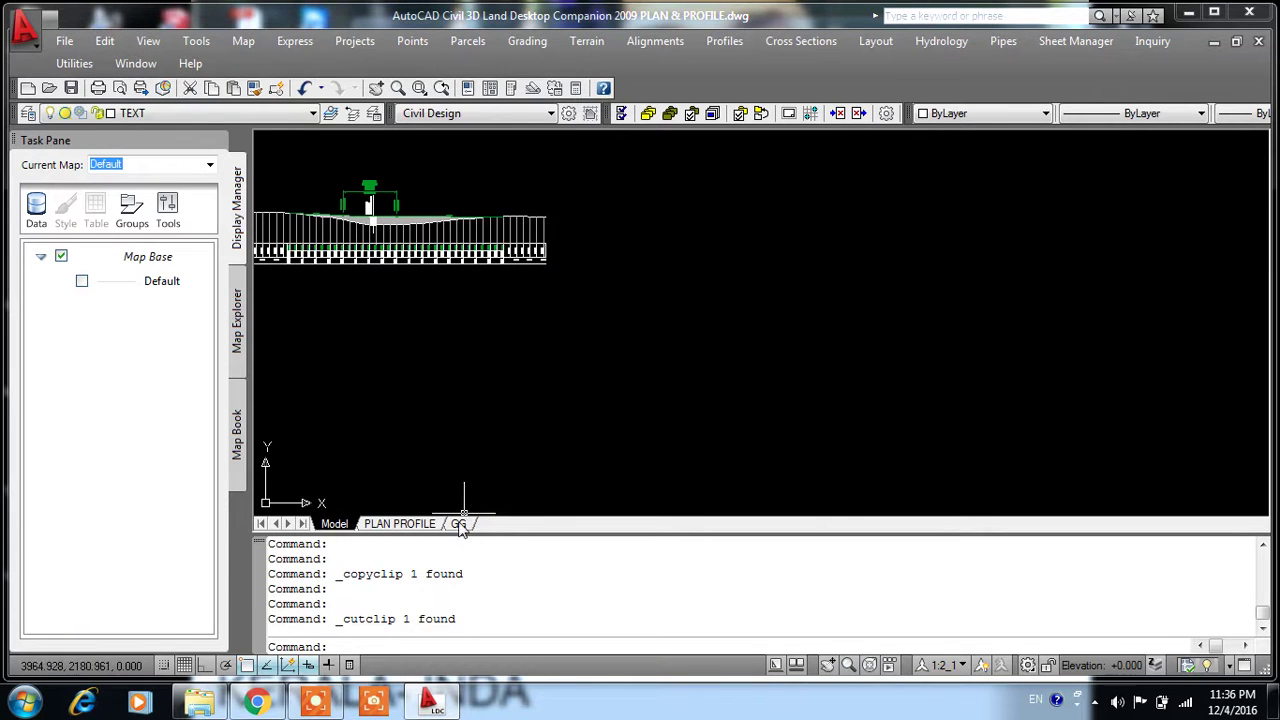
# Paste the border and title block onto layout GG at the sheet's lower left
pyautogui.click(458, 523)
pyautogui.rightClick(660, 304)
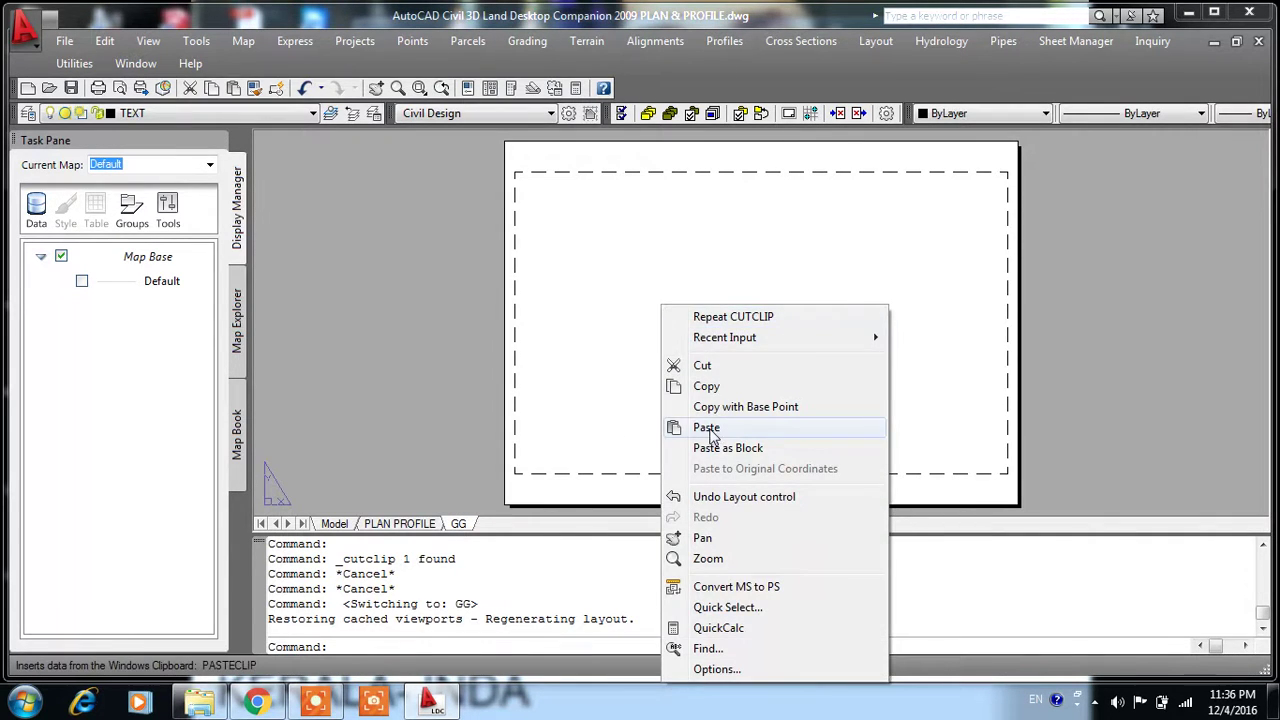
pyautogui.click(710, 430)
pyautogui.press('Return')
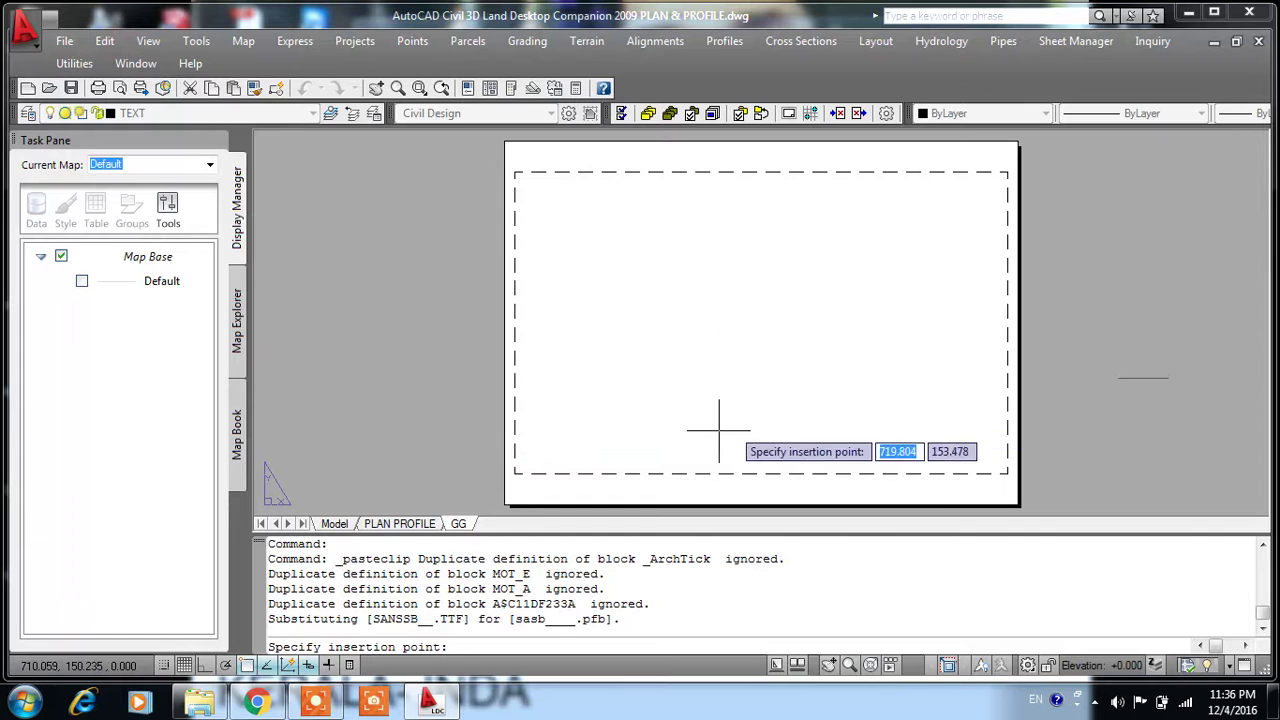
pyautogui.click(526, 462)
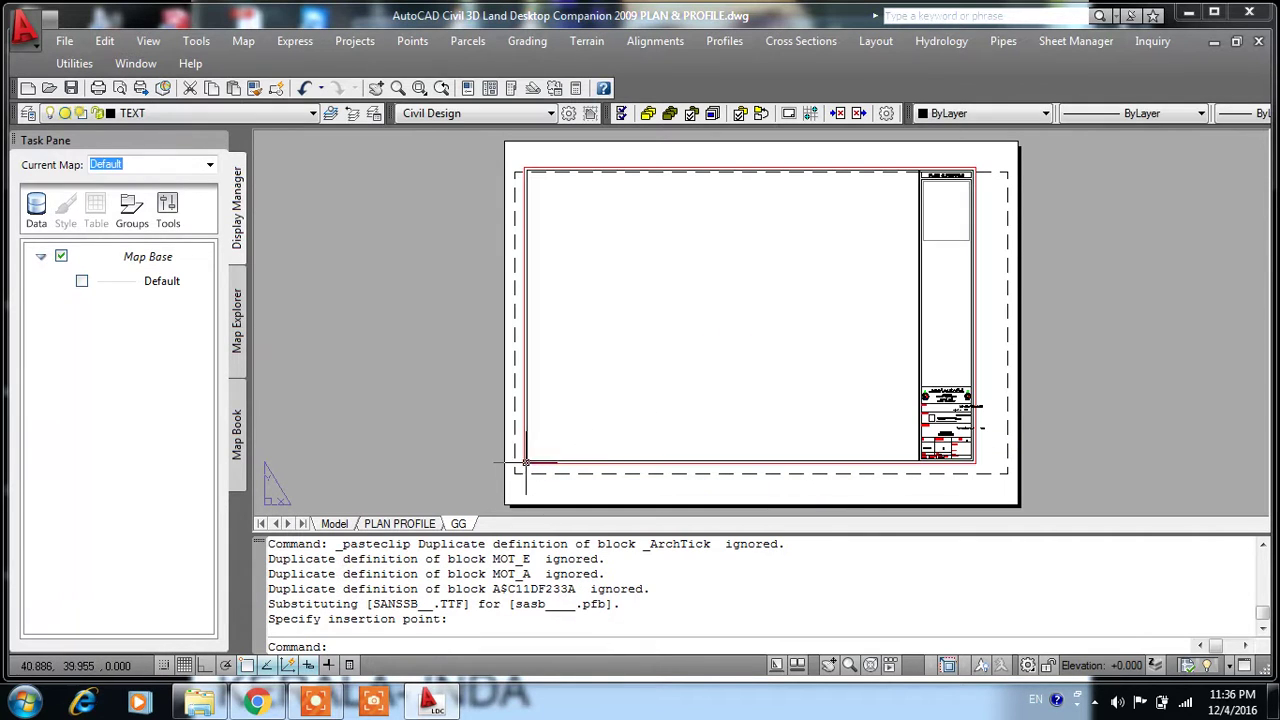
# Move the pasted title block down onto the sheet margin
pyautogui.scroll(-2, 470, 188)
pyautogui.click(435, 152)
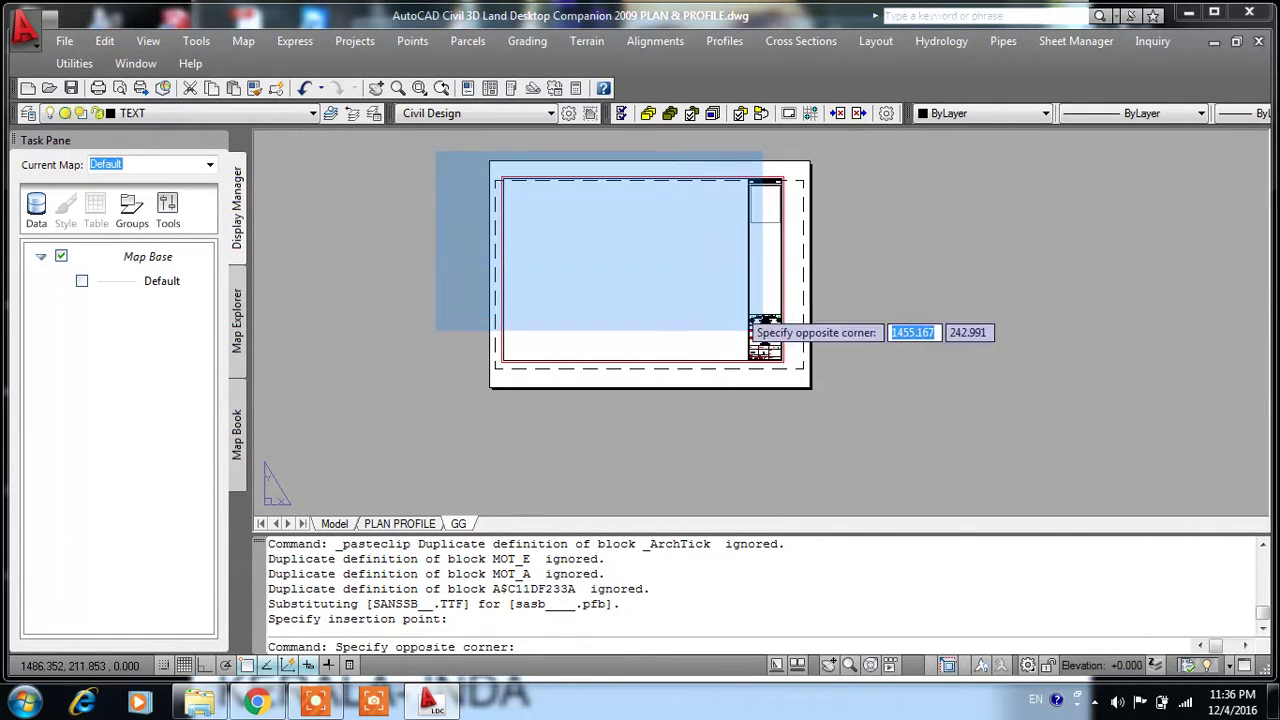
pyautogui.click(916, 450)
pyautogui.write('m')
pyautogui.press('Return')
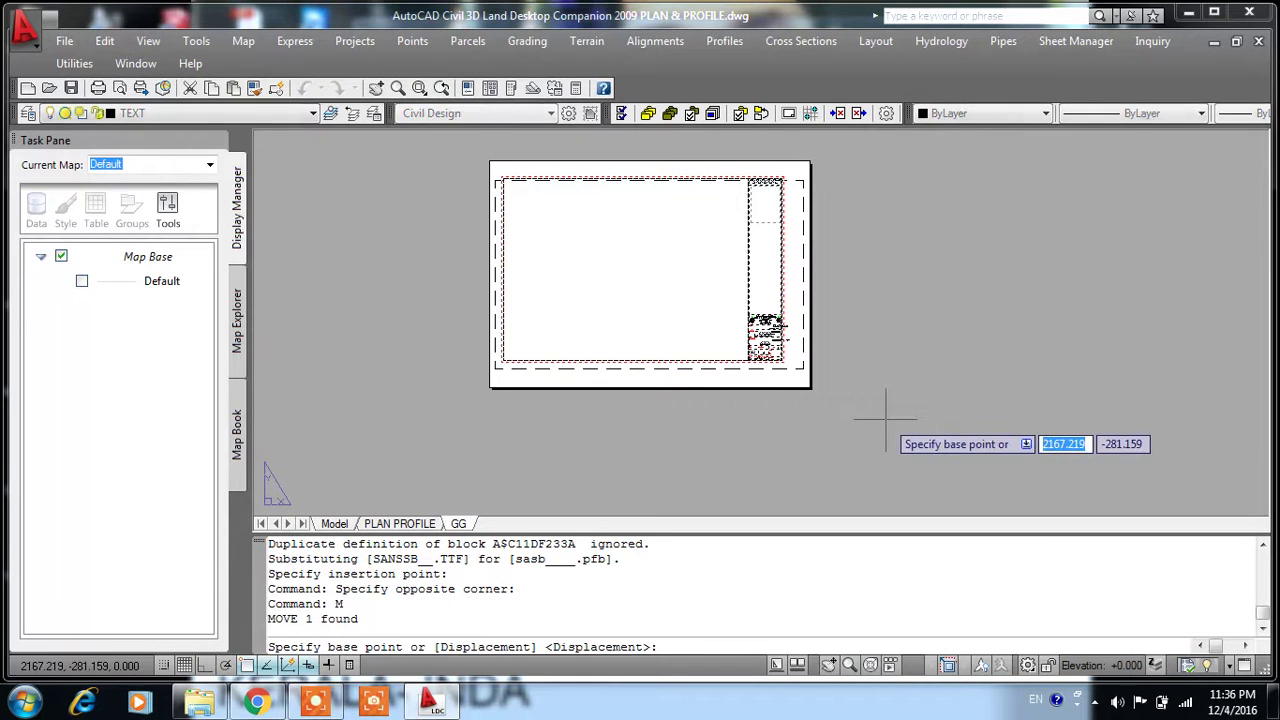
pyautogui.scroll(4, 800, 380)
pyautogui.scroll(3, 715, 337)
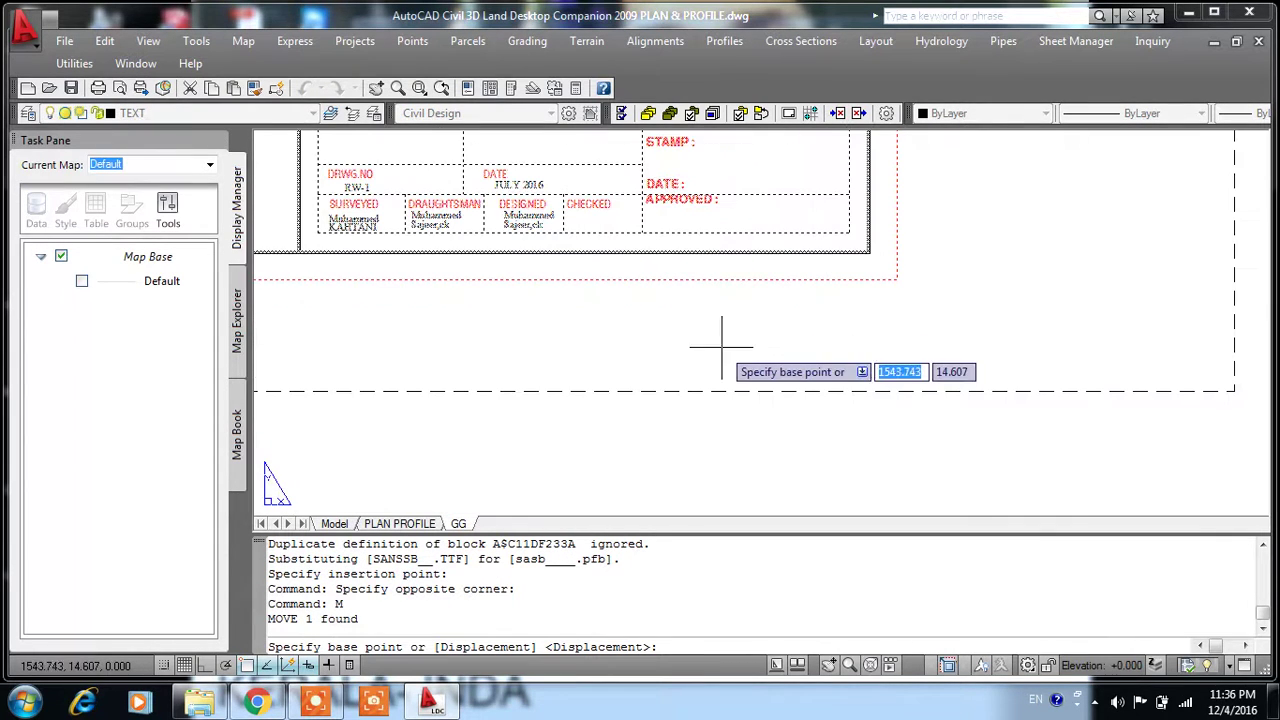
pyautogui.click(739, 283)
pyautogui.click(737, 372)
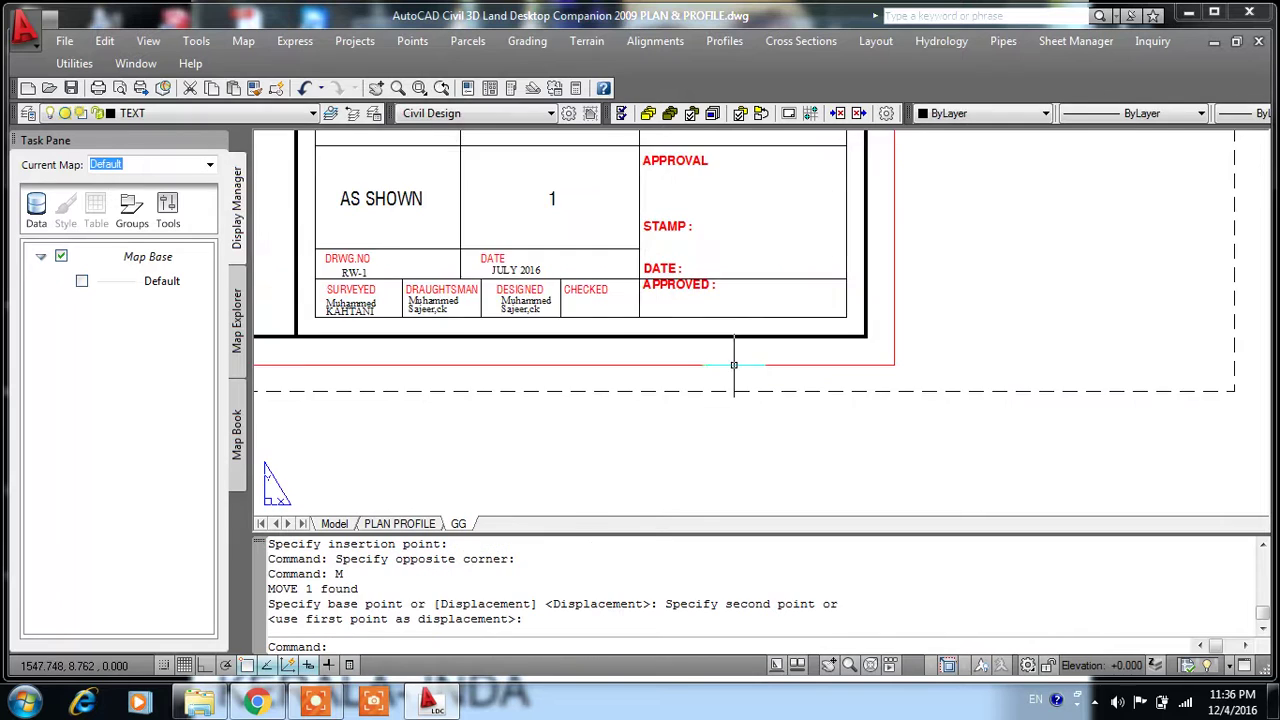
# Move the title block again so its top-right corner aligns with the dashed margin
pyautogui.scroll(-5, 764, 390)
pyautogui.moveTo(776, 210); pyautogui.dragTo(776, 315, button='middle')
pyautogui.scroll(-4, 627, 175)
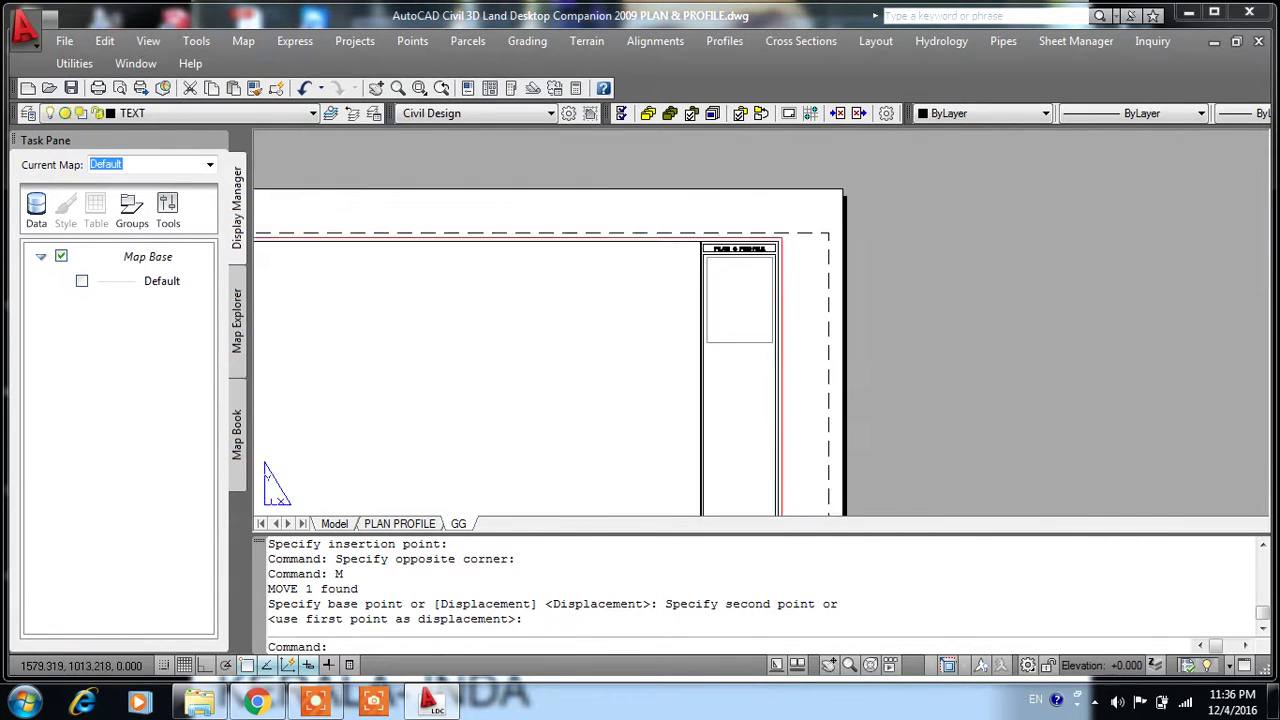
pyautogui.click(627, 175)
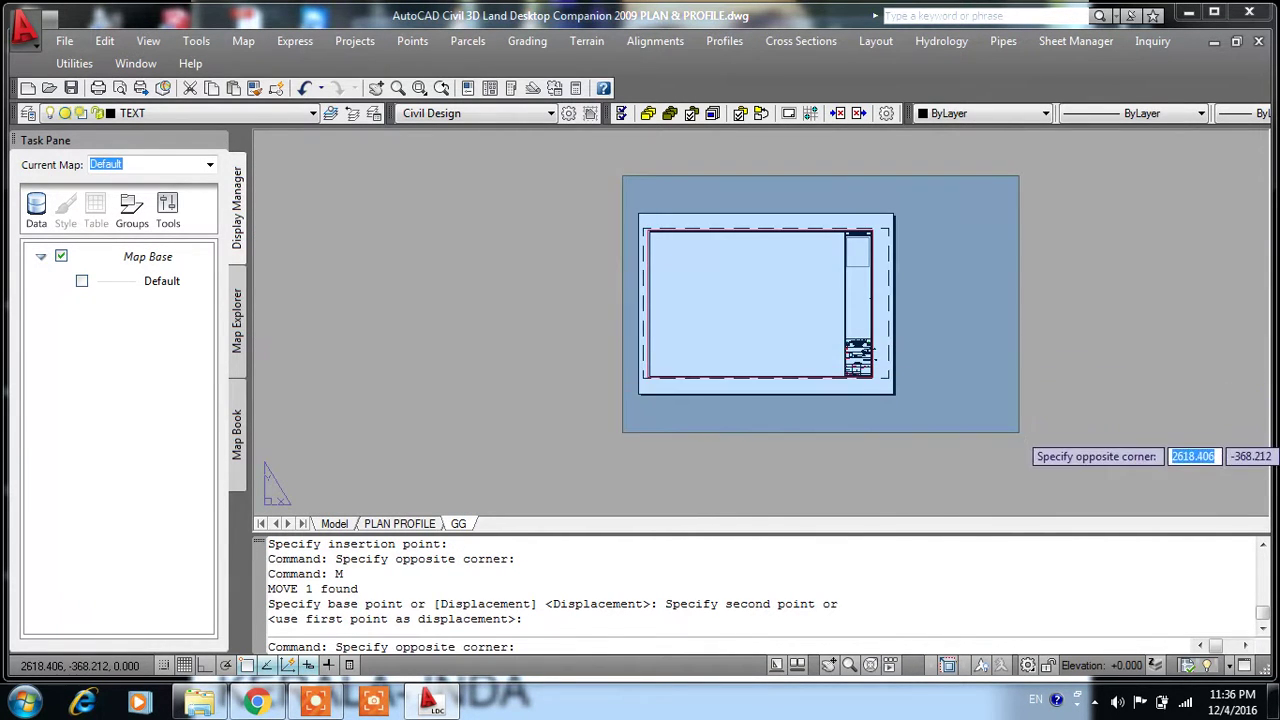
pyautogui.click(1020, 432)
pyautogui.write('M')
pyautogui.press('Return')
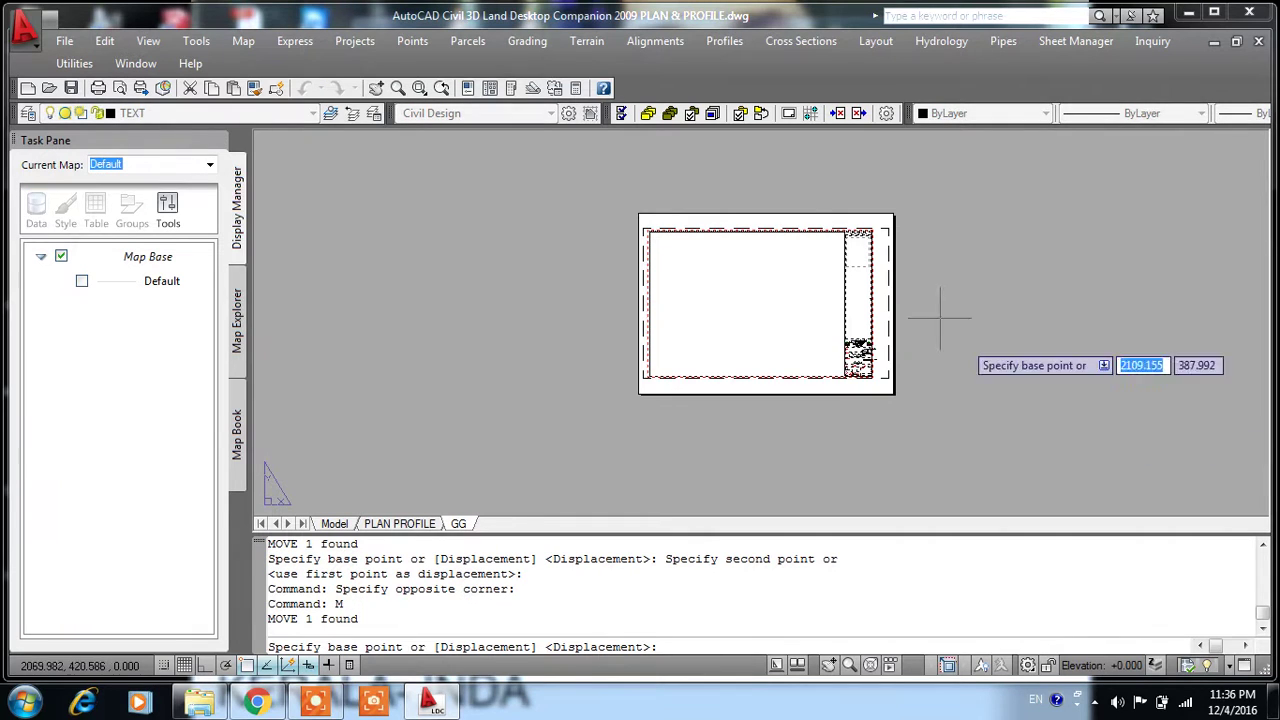
pyautogui.scroll(3, 943, 243)
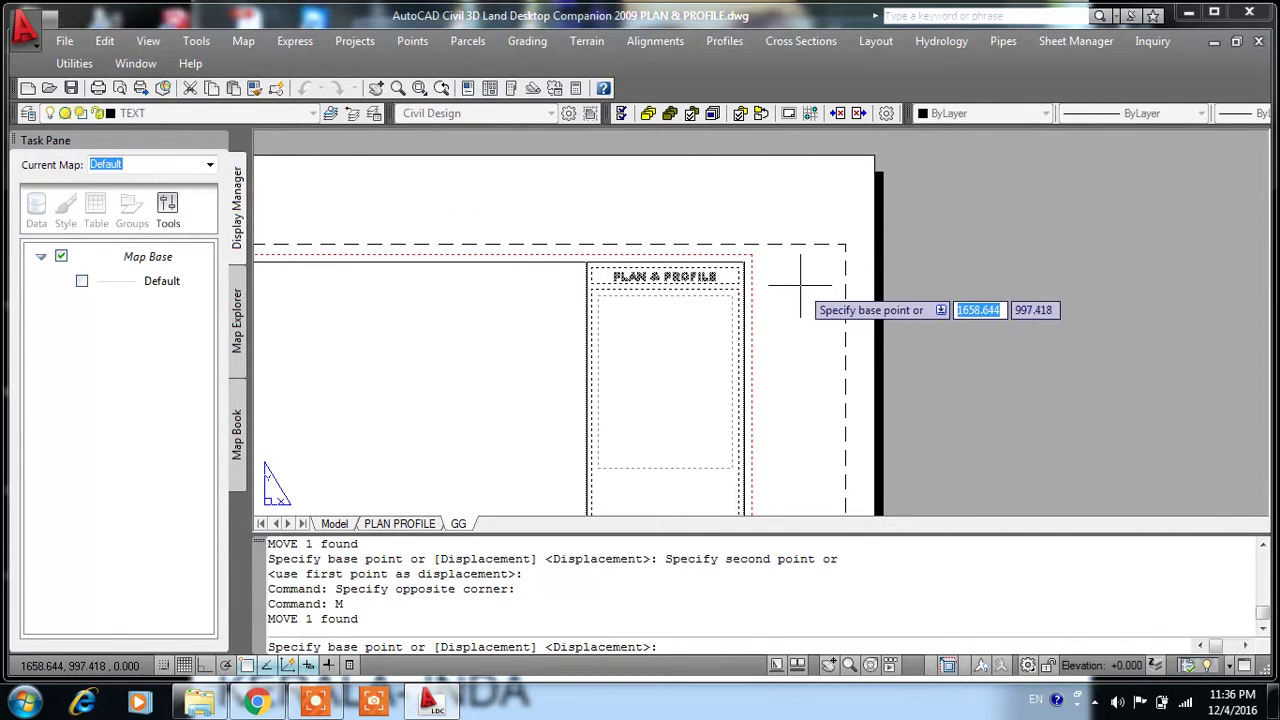
pyautogui.click(789, 280)
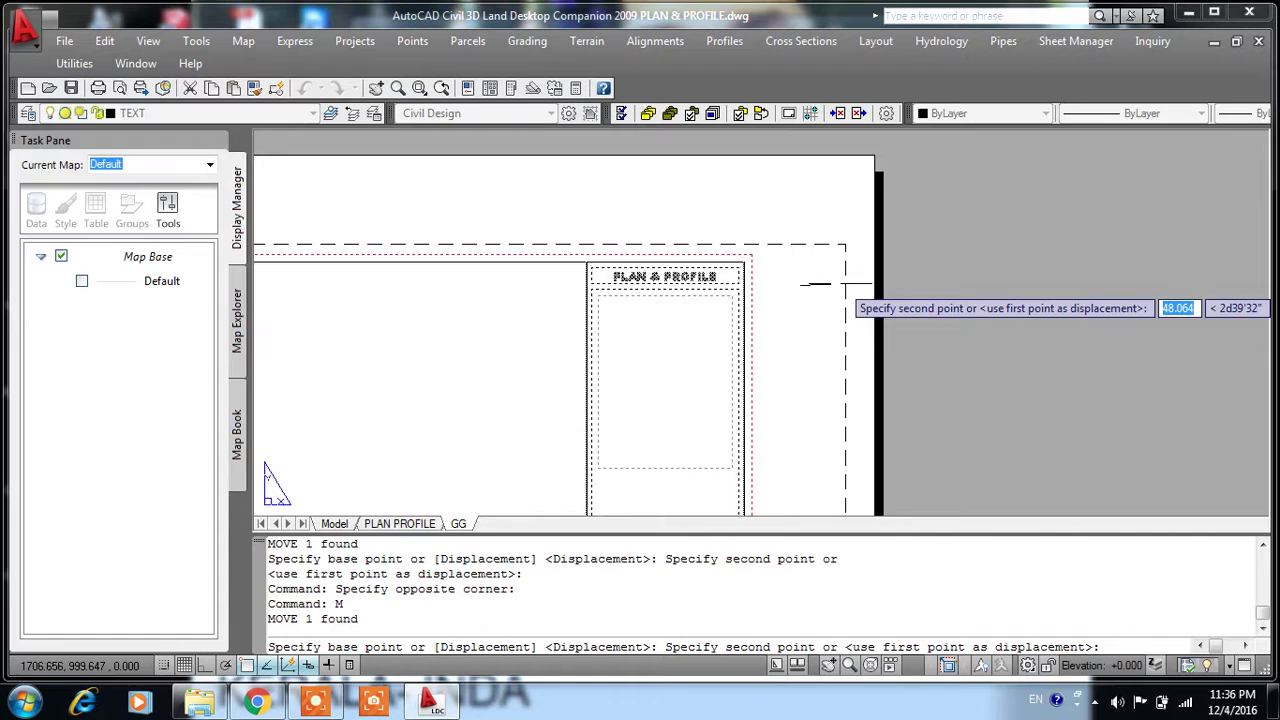
pyautogui.click(846, 272)
pyautogui.scroll(-4, 940, 228)
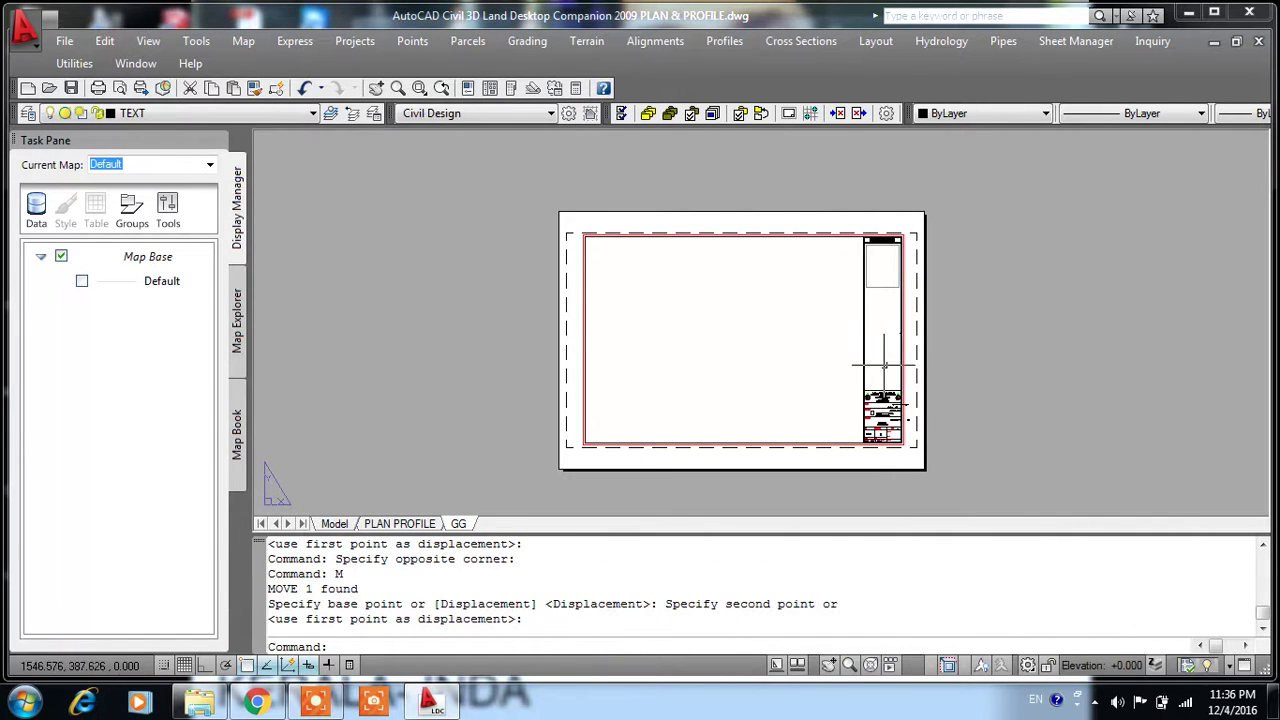
pyautogui.scroll(2, 880, 436)
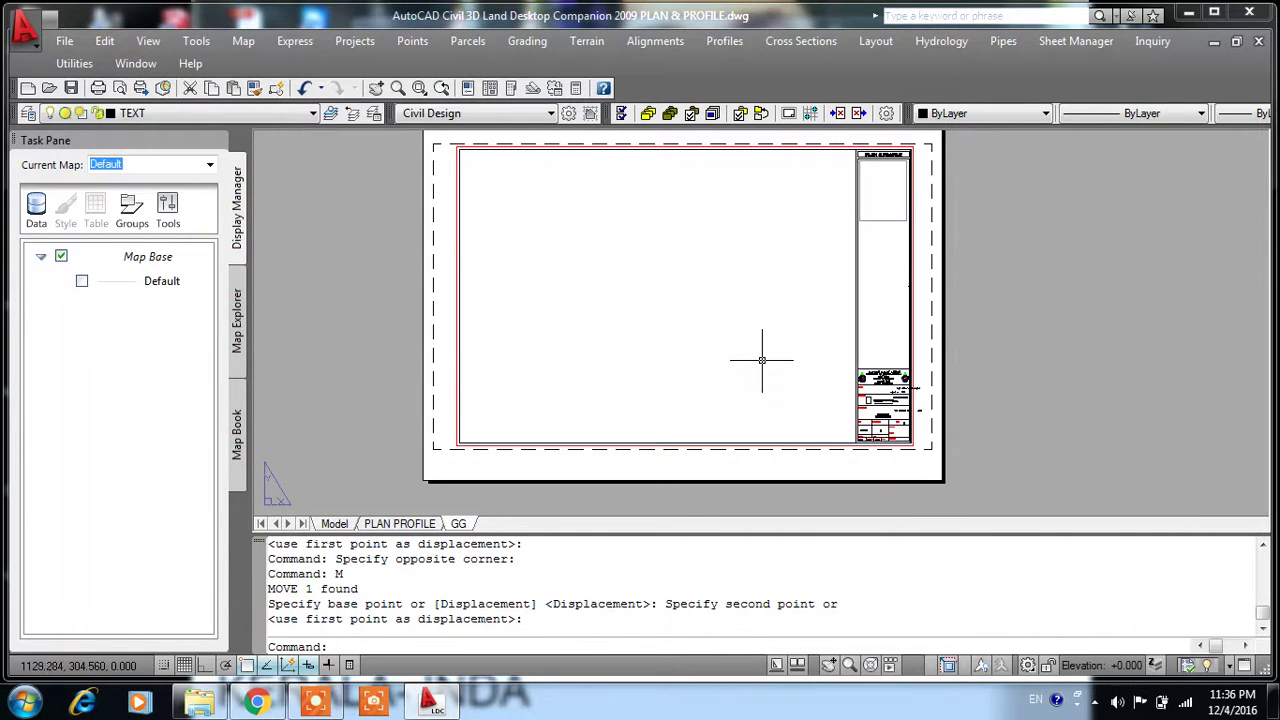
# Draw a new viewport from the sheet's upper left corner to beside the title block
pyautogui.press('Return')
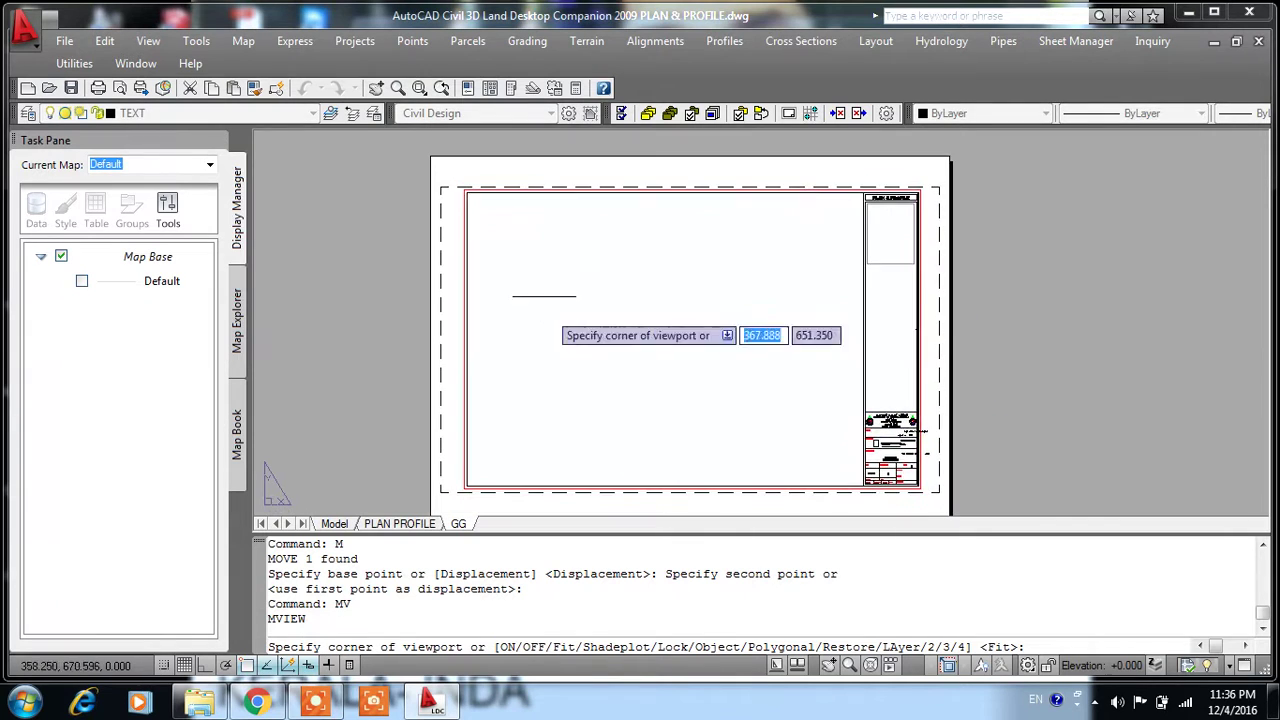
pyautogui.scroll(3, 455, 185)
pyautogui.click(443, 182)
pyautogui.scroll(-5, 840, 428)
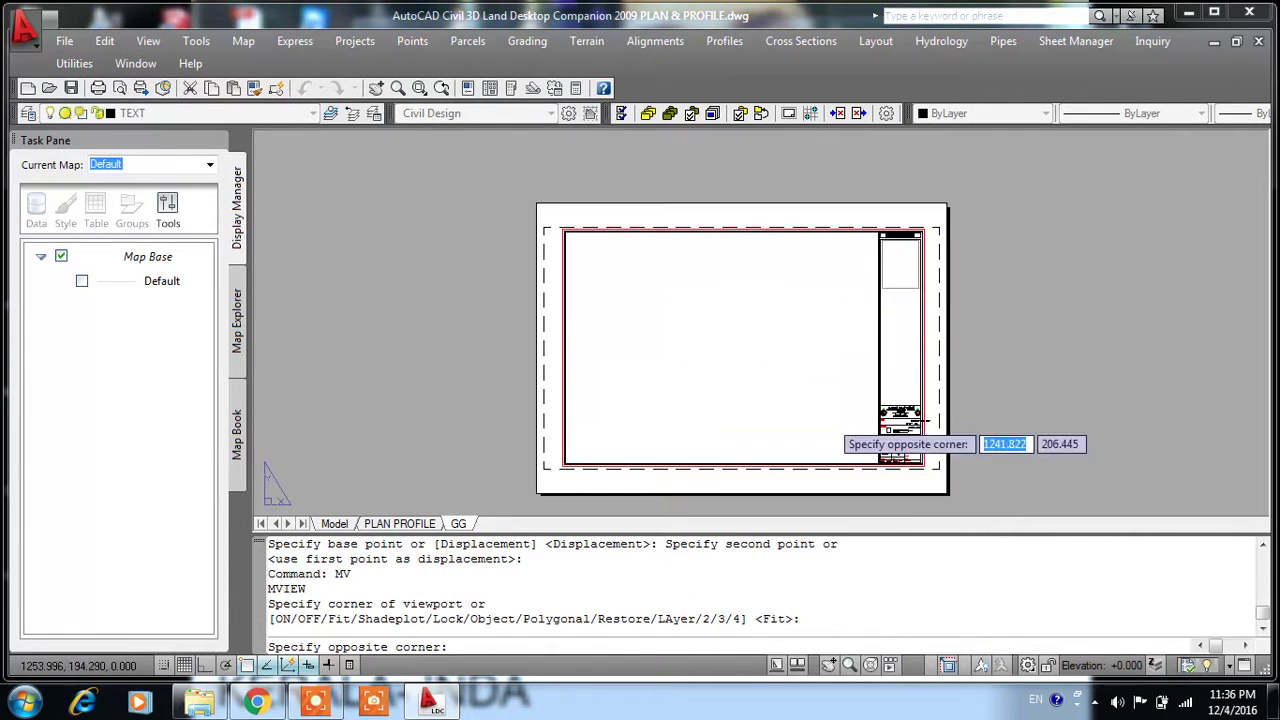
pyautogui.scroll(4, 899, 487)
pyautogui.scroll(3, 885, 450)
pyautogui.click(805, 380)
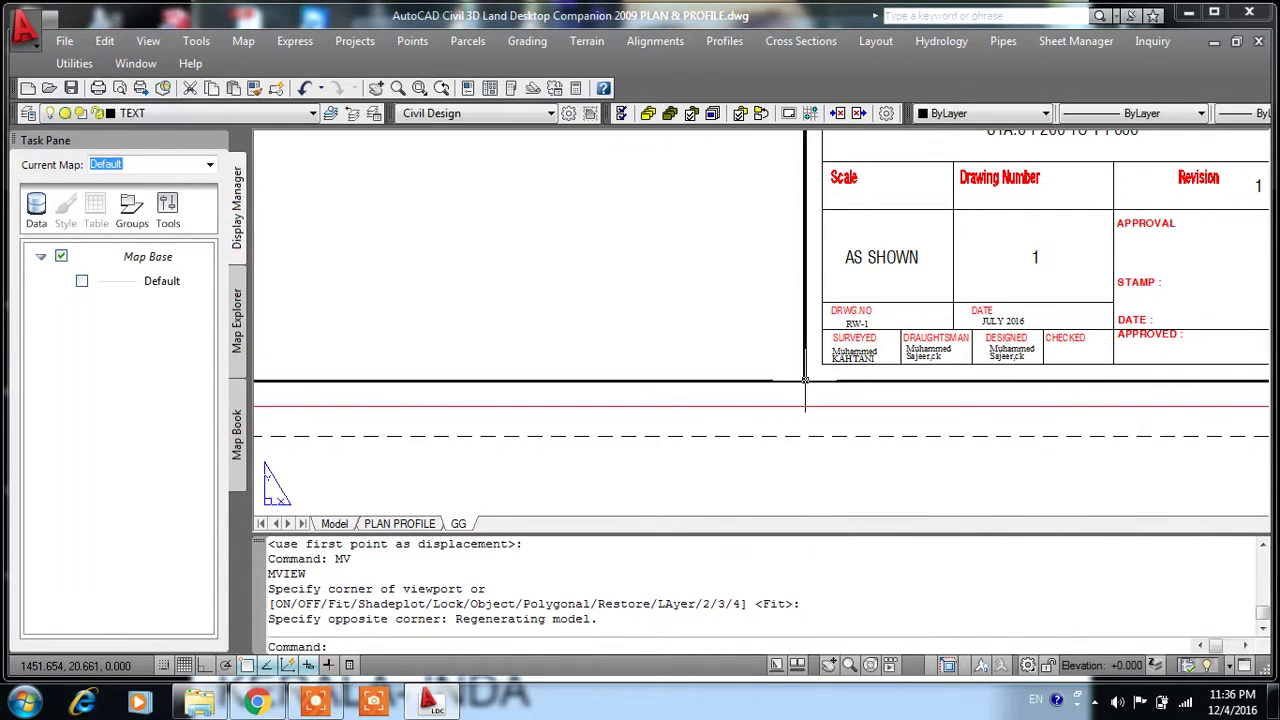
pyautogui.scroll(-5, 805, 380)
# Zoom the viewport contents to 1XP, nudge the view, and reapply the 1XP scale
pyautogui.doubleClick(820, 400)
pyautogui.scroll(3, 789, 397)
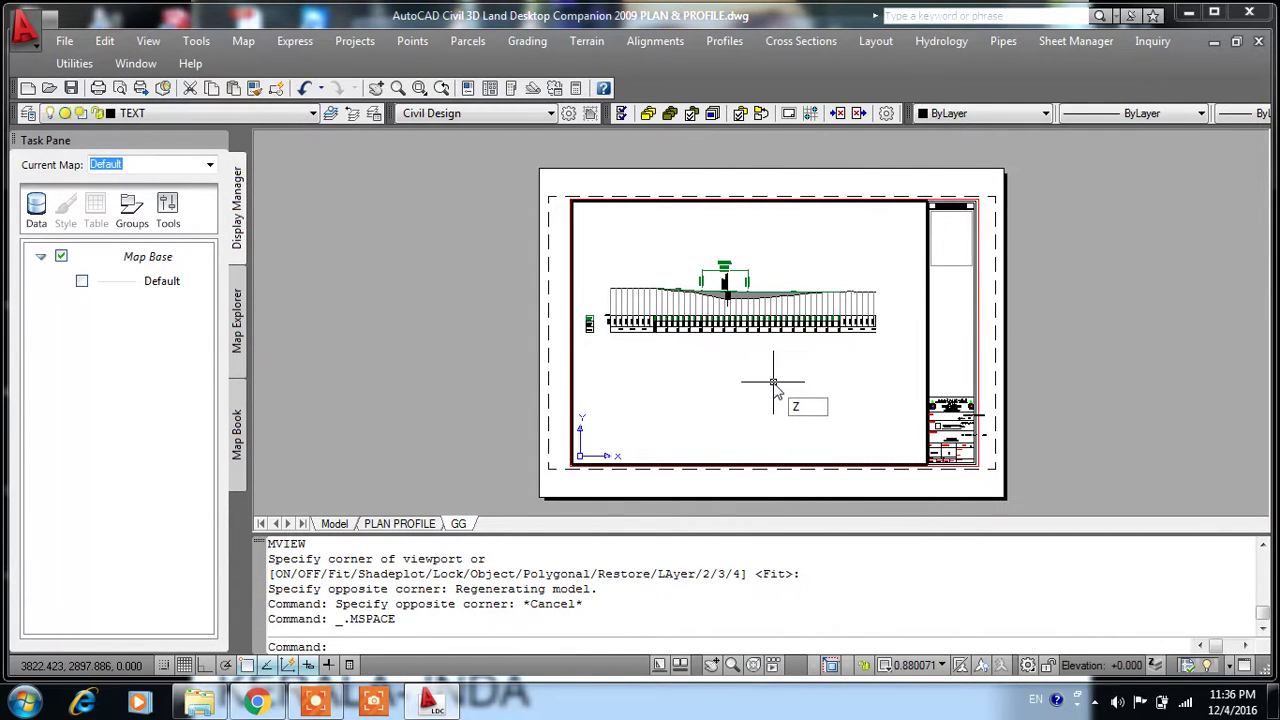
pyautogui.press('Return')
pyautogui.write('1')
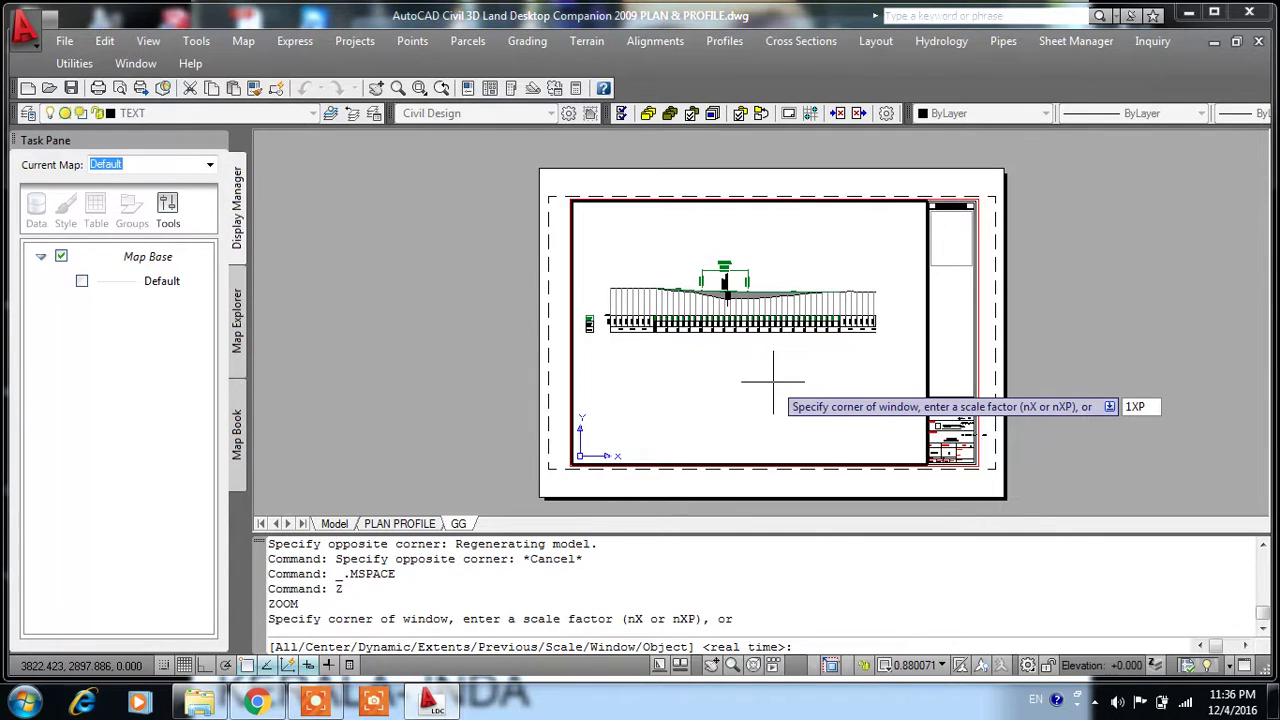
pyautogui.write('XP')
pyautogui.press('Return')
pyautogui.moveTo(757, 386); pyautogui.dragTo(778, 412, button='middle')
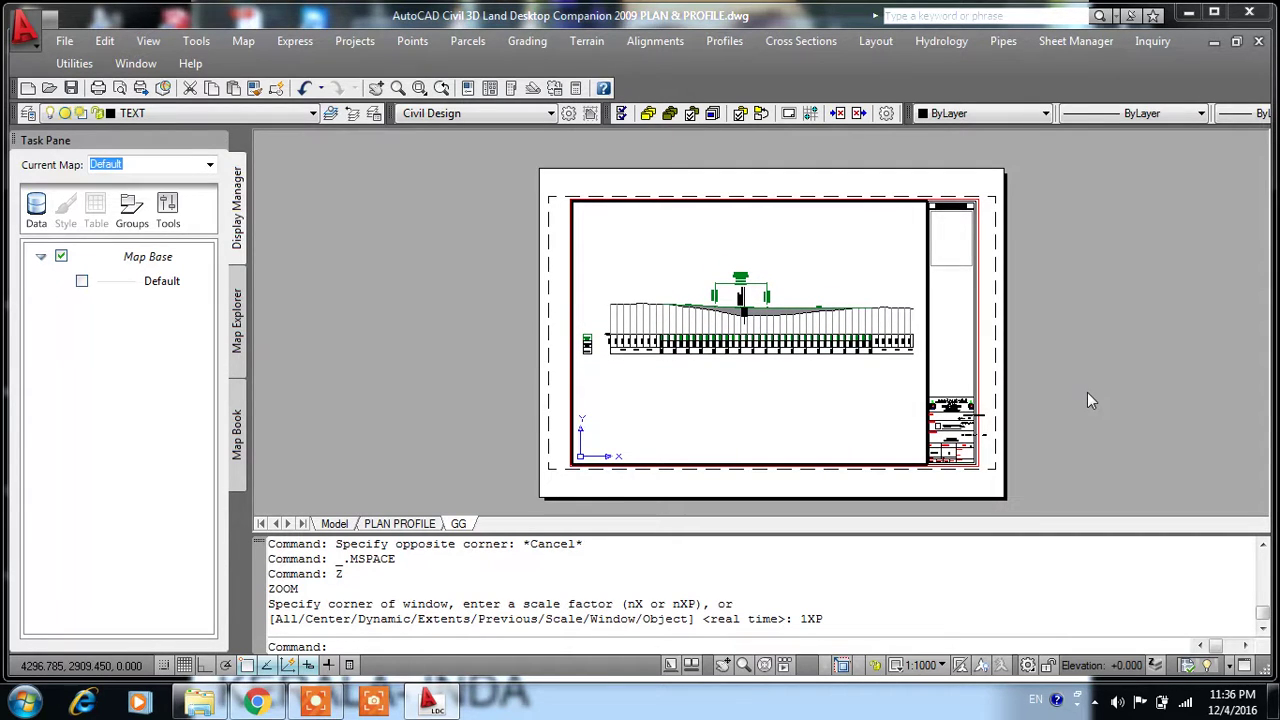
pyautogui.write('Z')
pyautogui.press('Return')
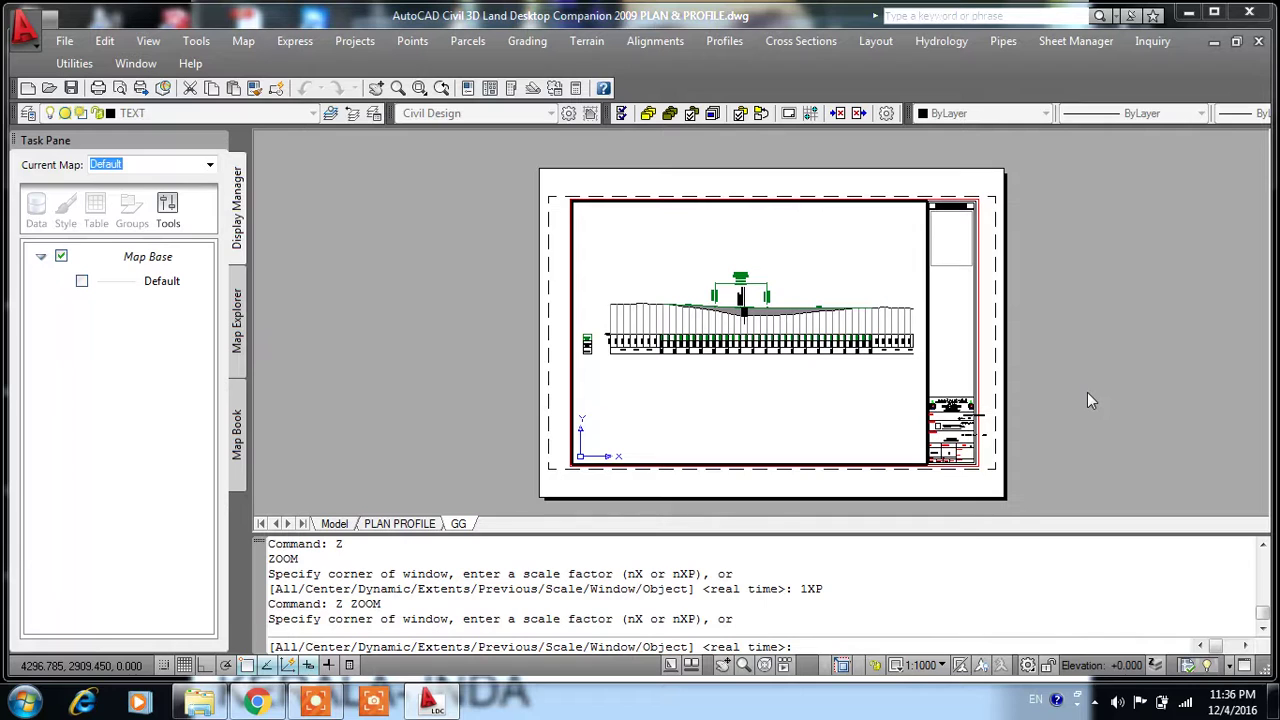
pyautogui.write('1XP')
pyautogui.press('Return')
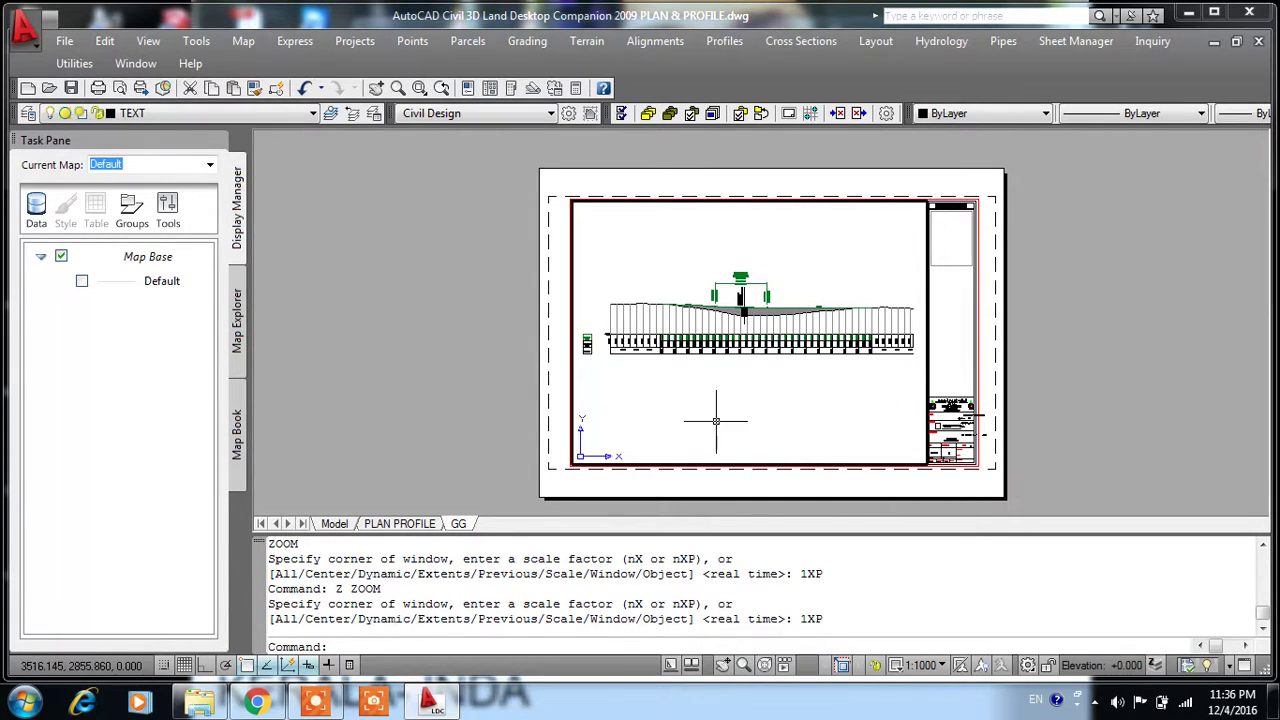
# Leave the viewport and return to paper space on layout GG
pyautogui.doubleClick(1108, 422)
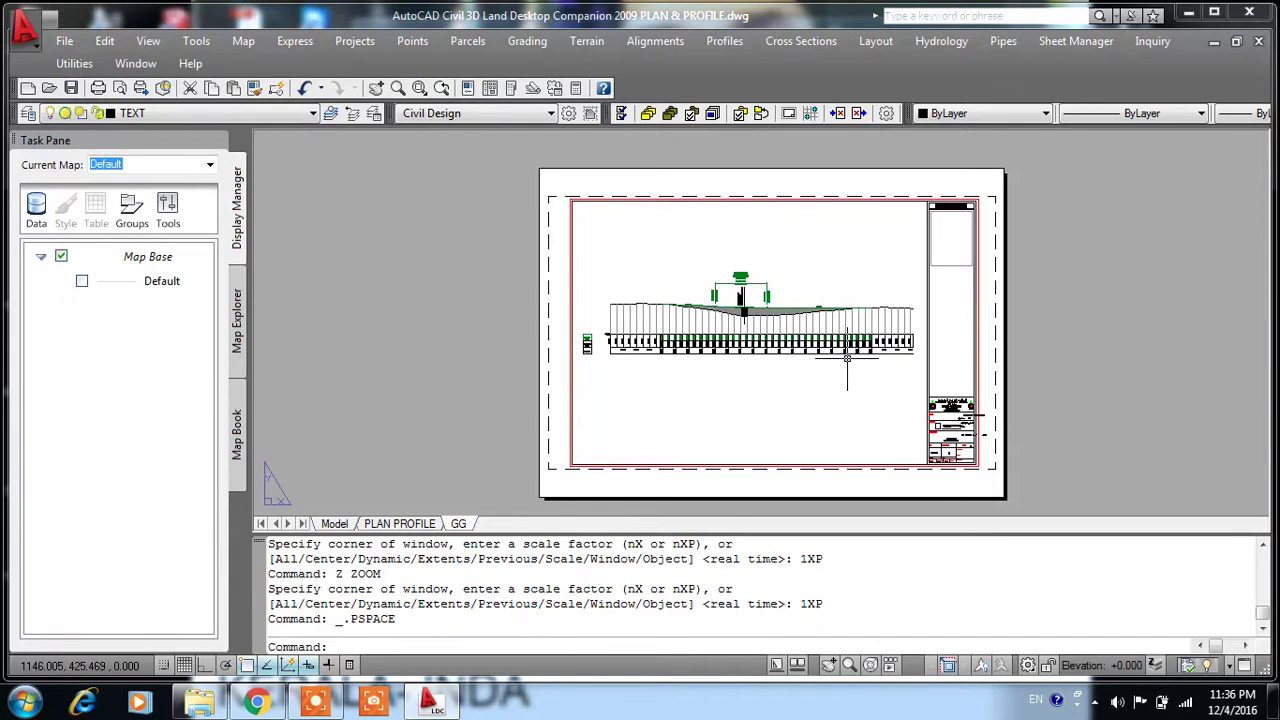
pyautogui.scroll(3, 885, 362)
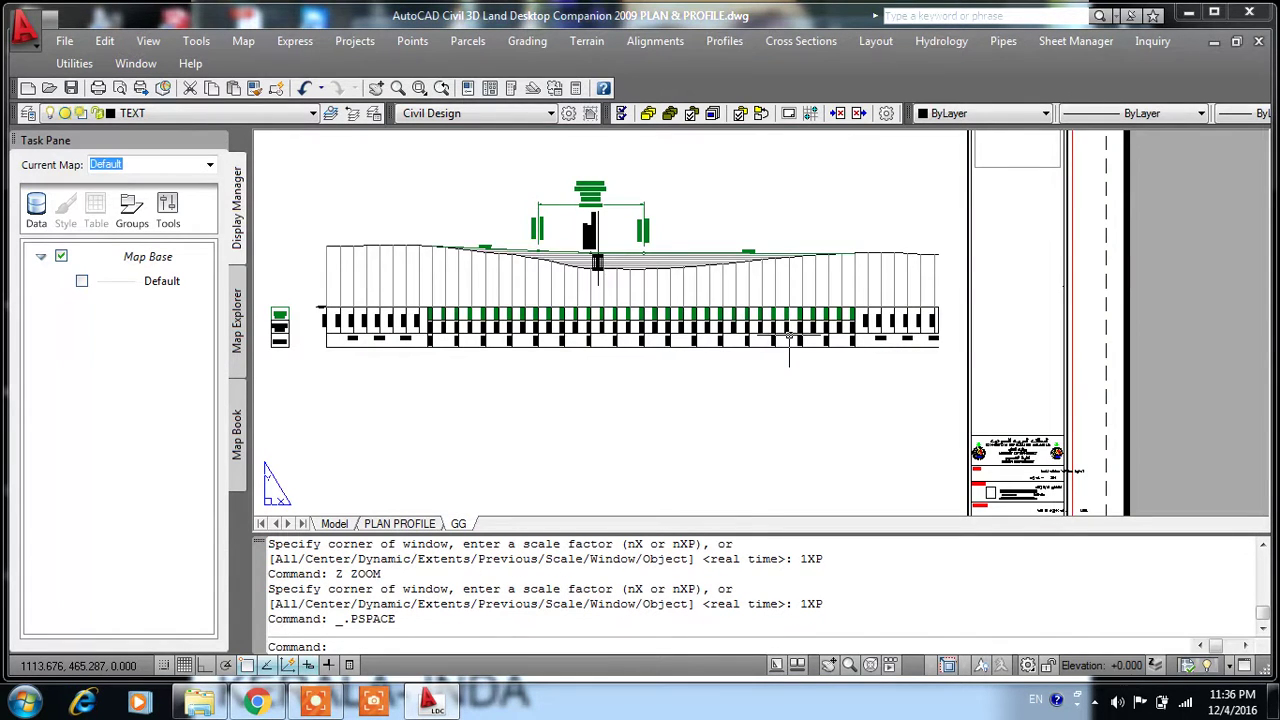
pyautogui.scroll(-2, 789, 340)
pyautogui.scroll(5, 869, 425)
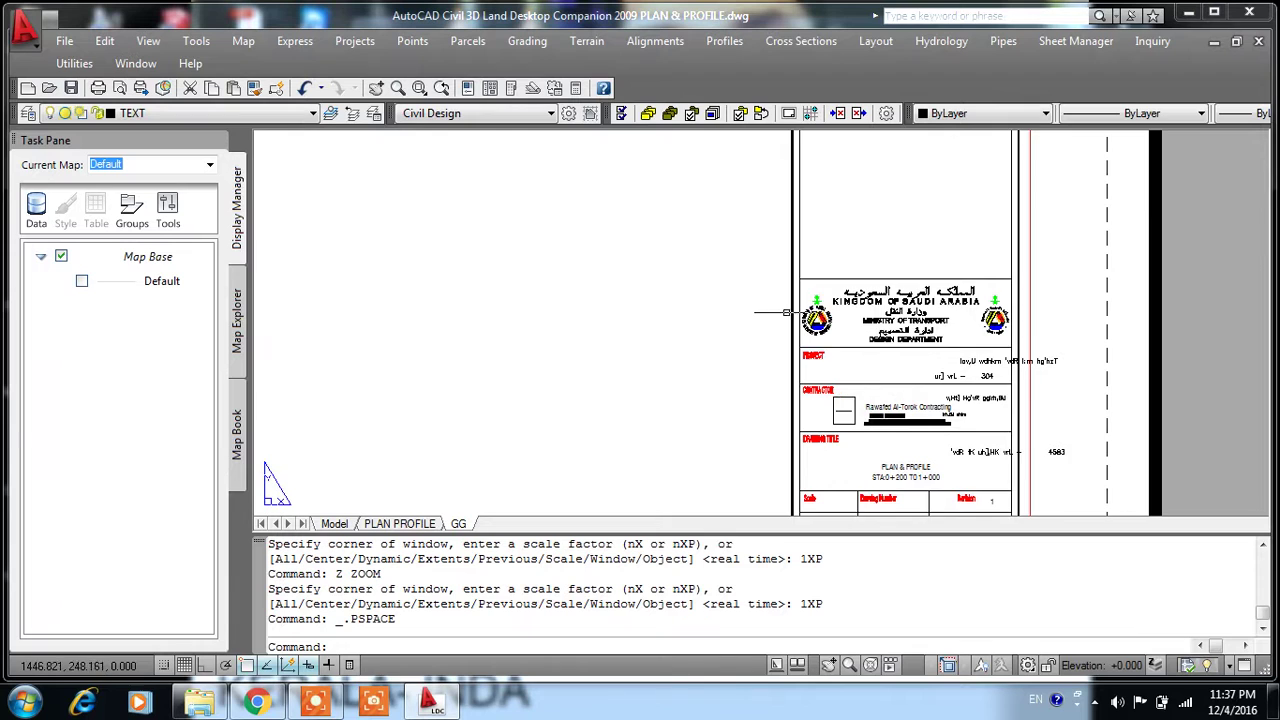
pyautogui.scroll(-4, 869, 425)
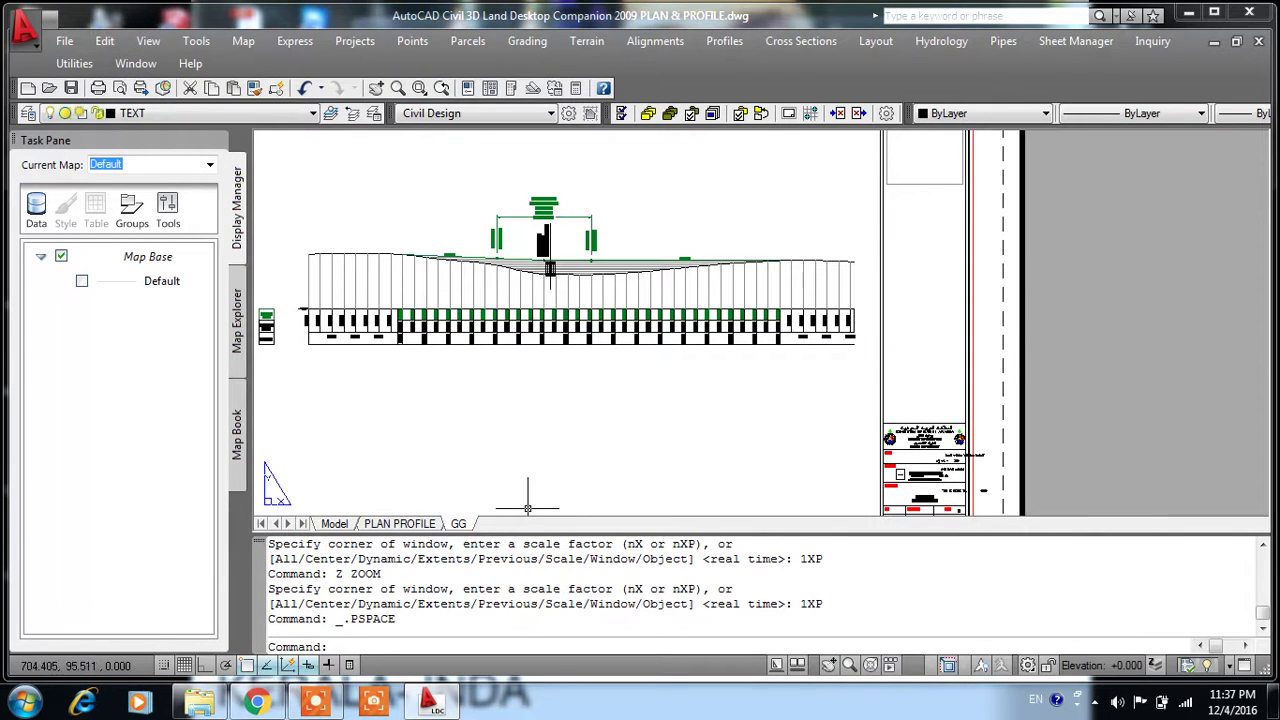
pyautogui.rightClick(462, 527)
pyautogui.click(503, 432)
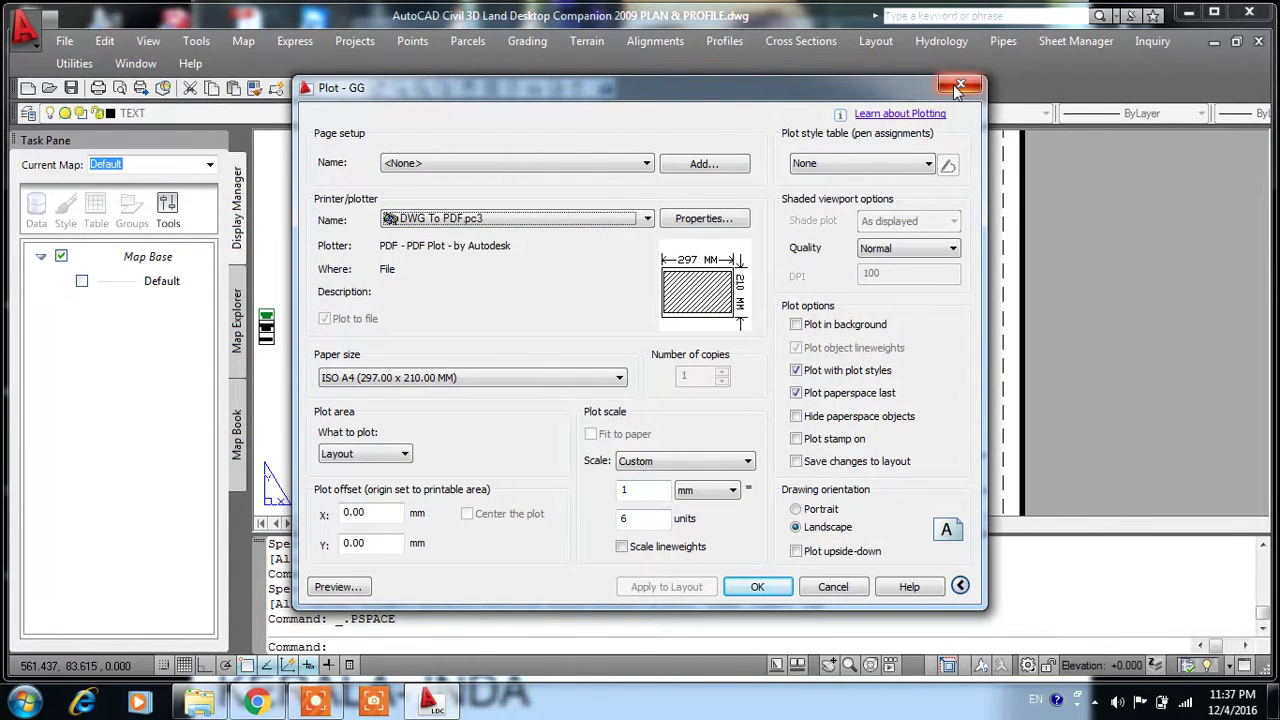
pyautogui.click(640, 516)
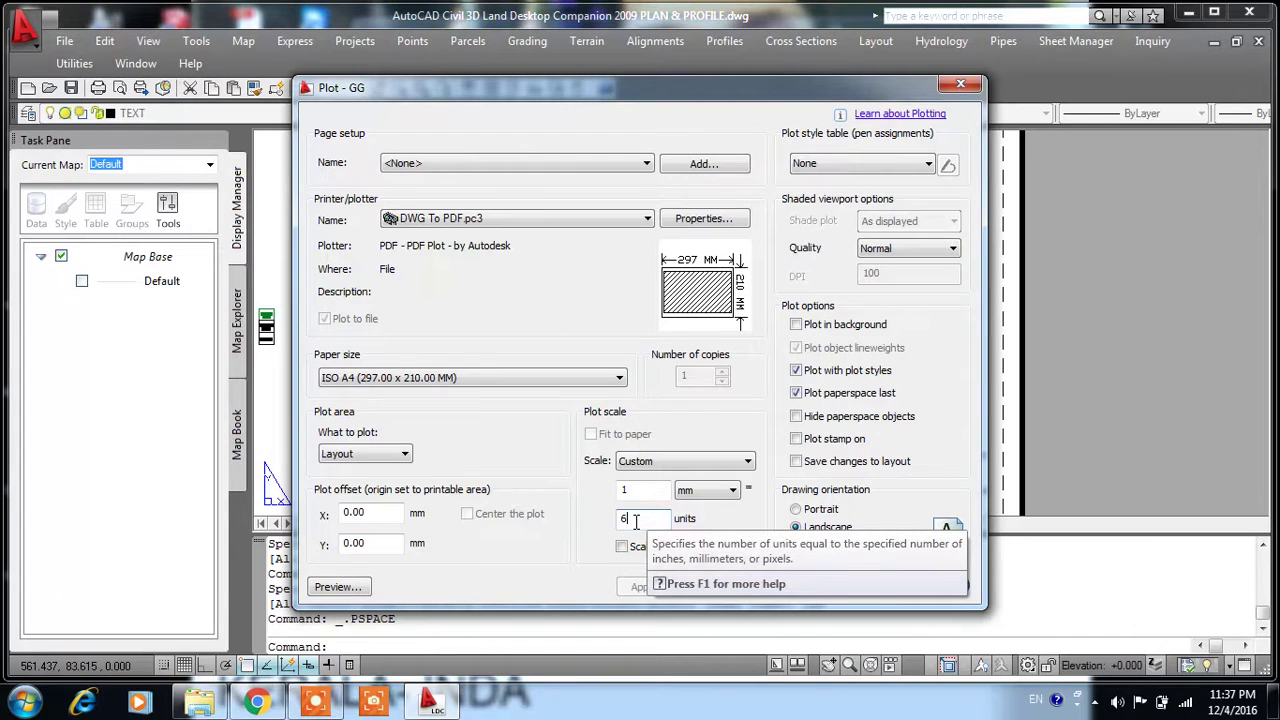
pyautogui.click(960, 84)
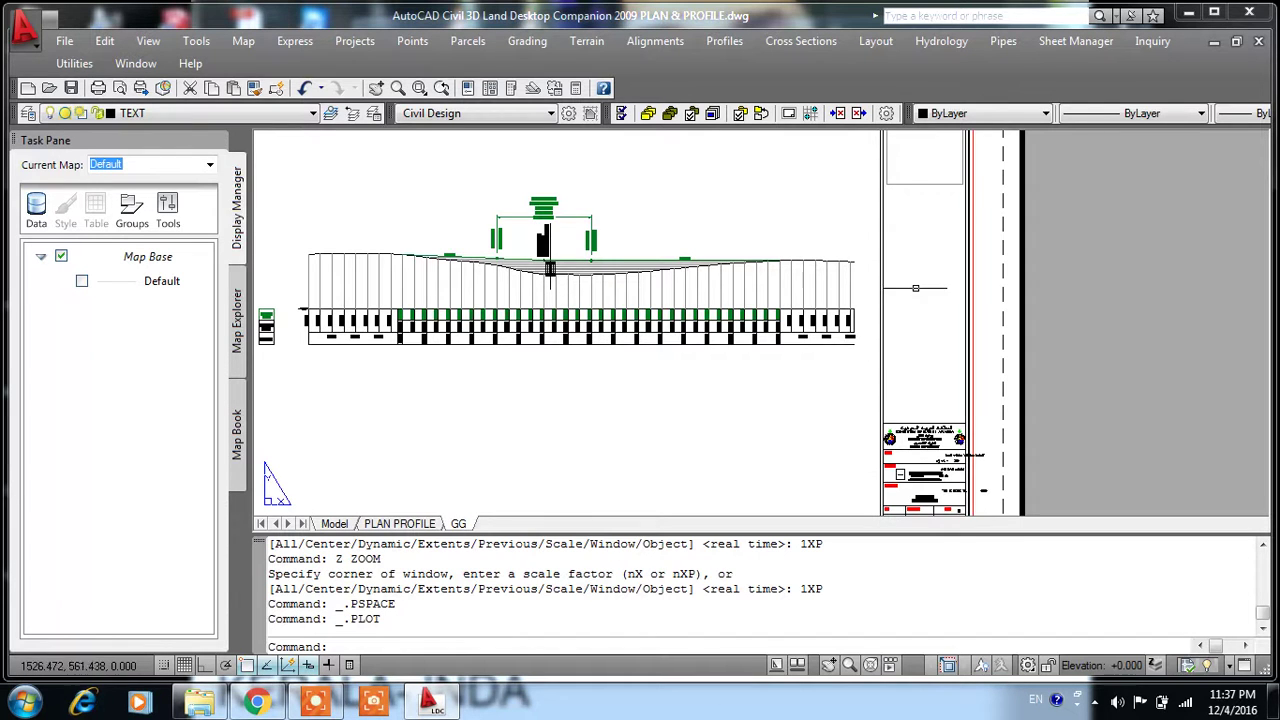
pyautogui.scroll(-2, 915, 288)
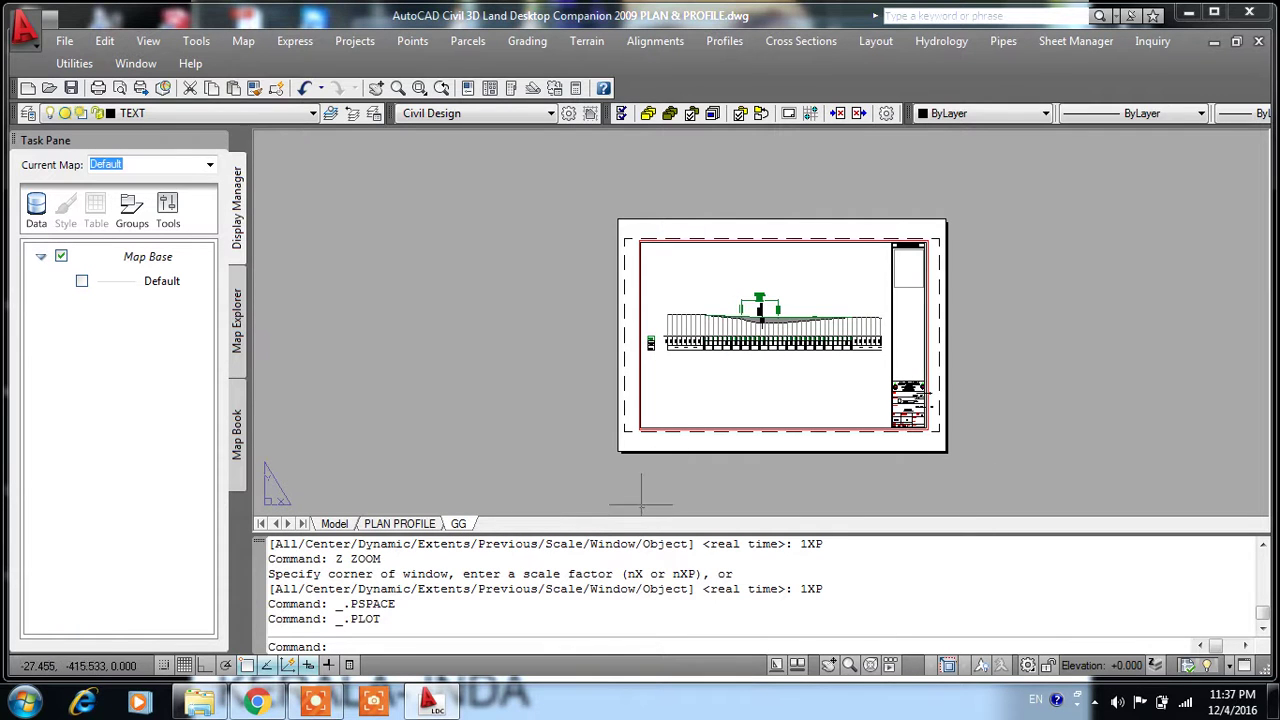
pyautogui.rightClick(471, 524)
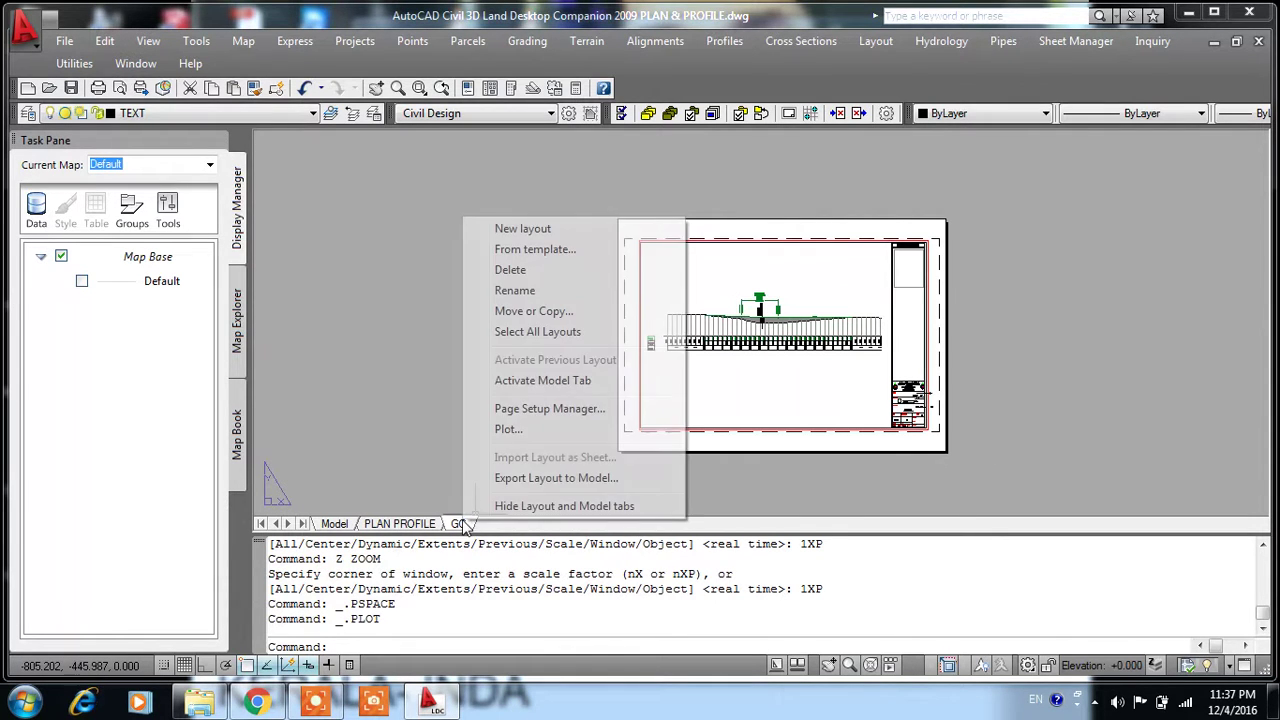
pyautogui.click(495, 429)
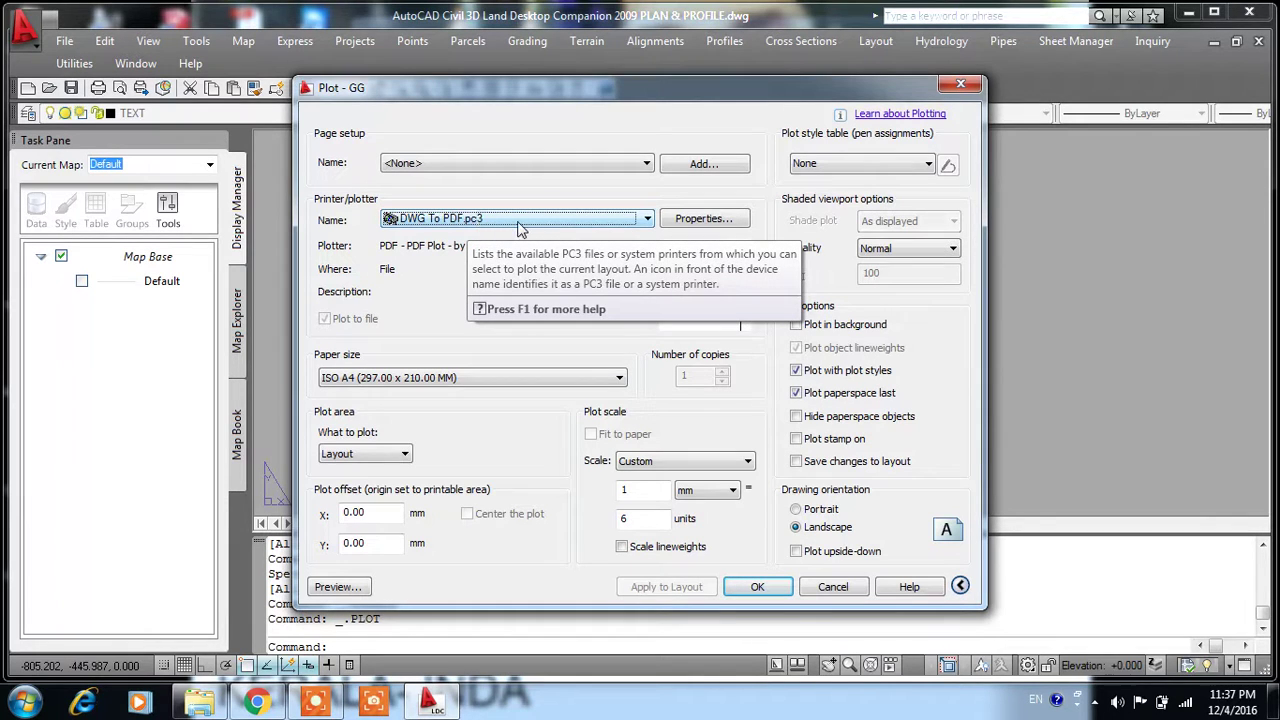
pyautogui.click(955, 86)
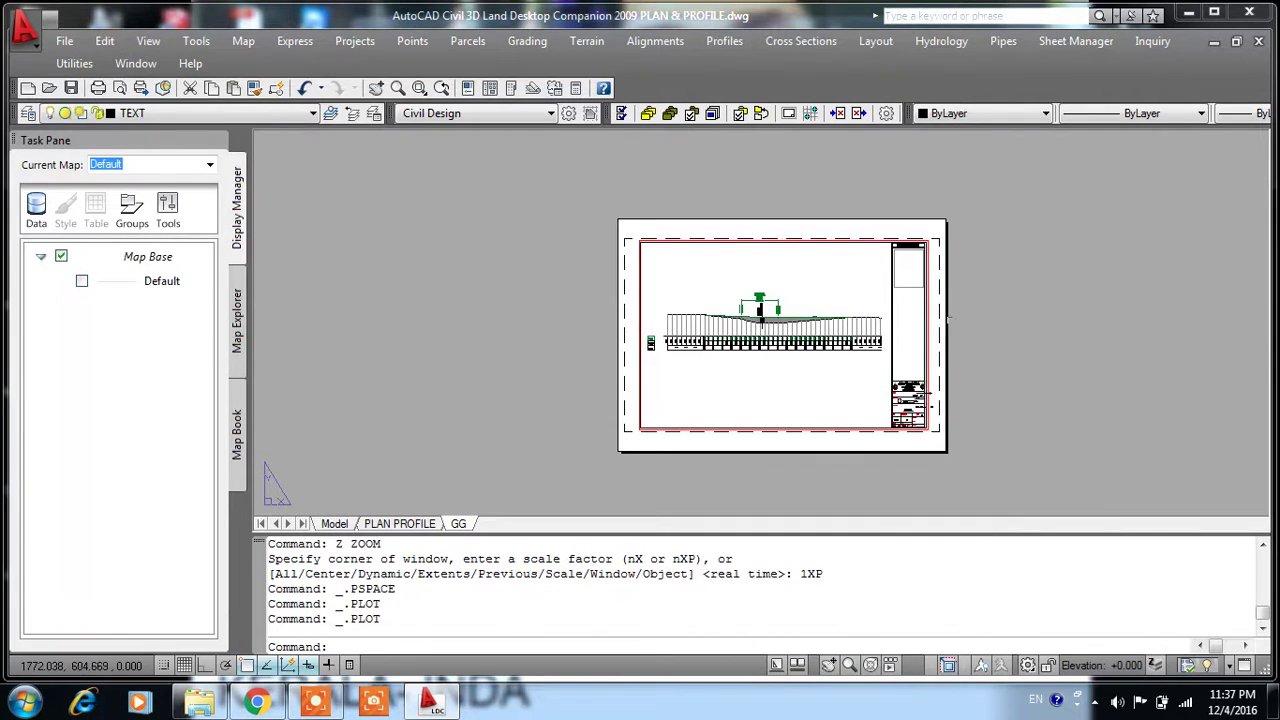
pyautogui.scroll(-2, 955, 355)
pyautogui.moveTo(957, 357); pyautogui.dragTo(848, 380, button='middle')
pyautogui.scroll(3, 850, 360)
pyautogui.click(800, 380)
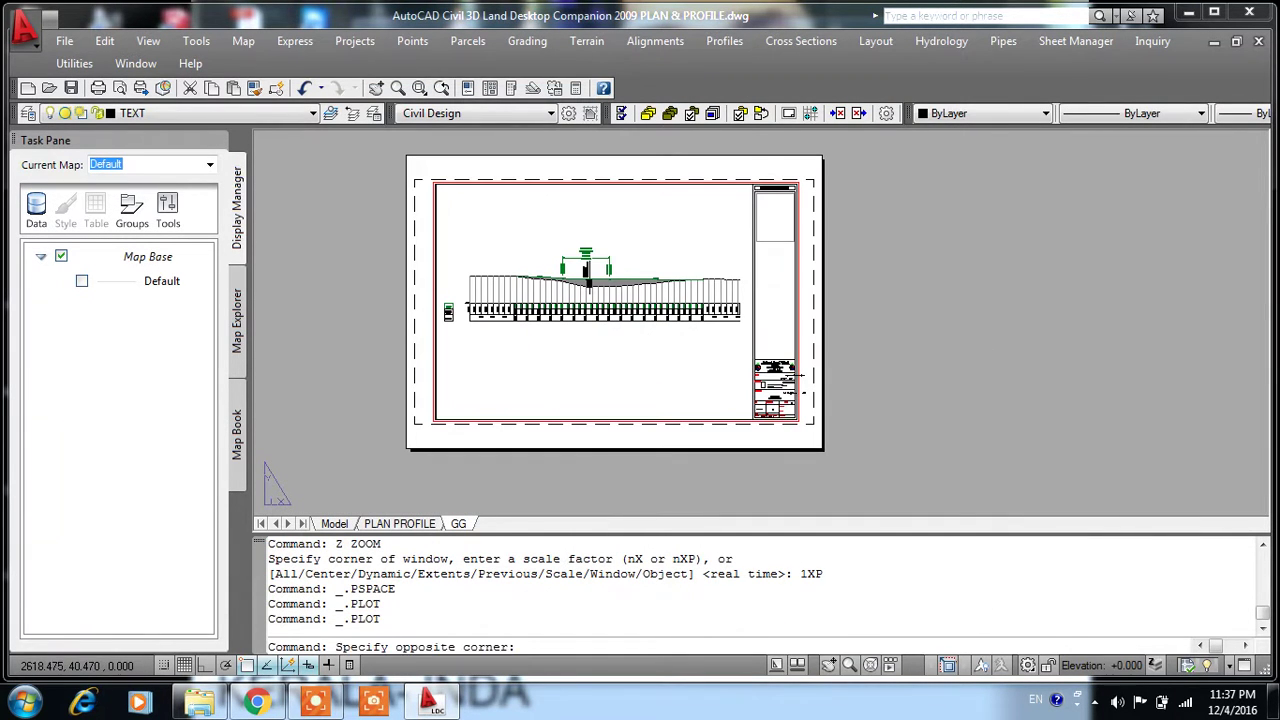
pyautogui.click(979, 351)
pyautogui.scroll(-2, 979, 351)
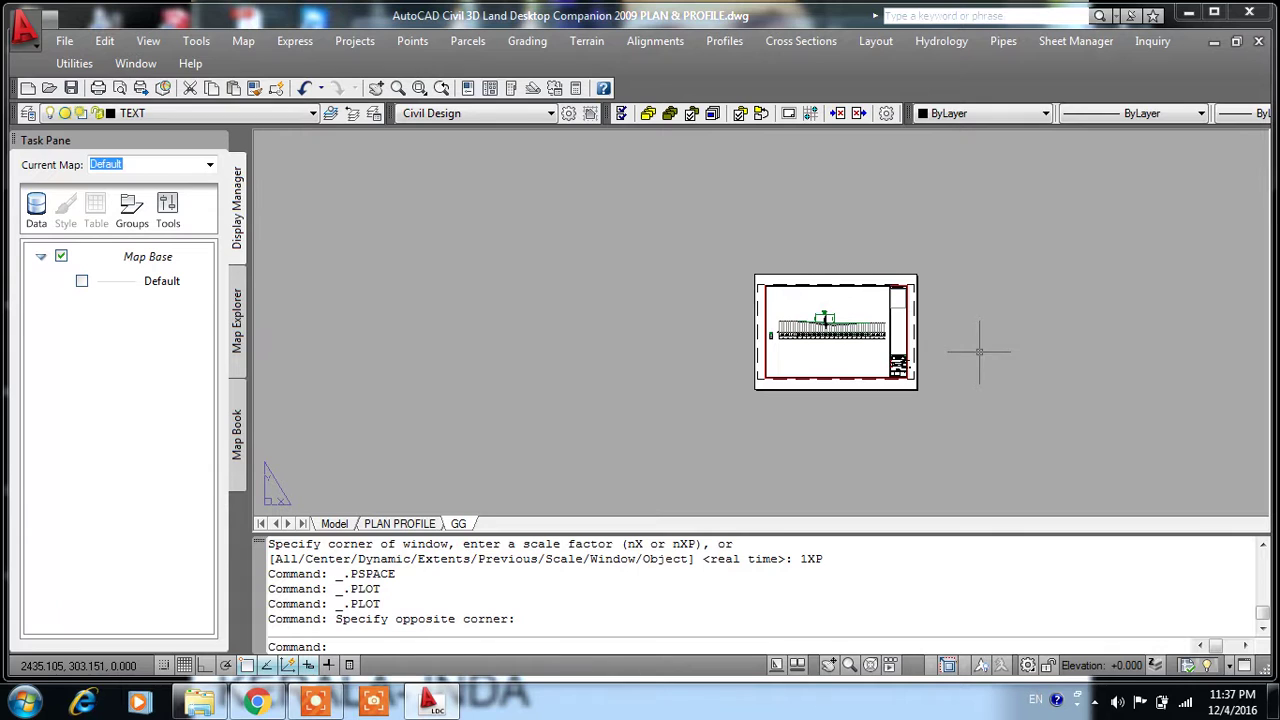
pyautogui.moveTo(980, 346); pyautogui.dragTo(971, 306)
pyautogui.rightClick(462, 525)
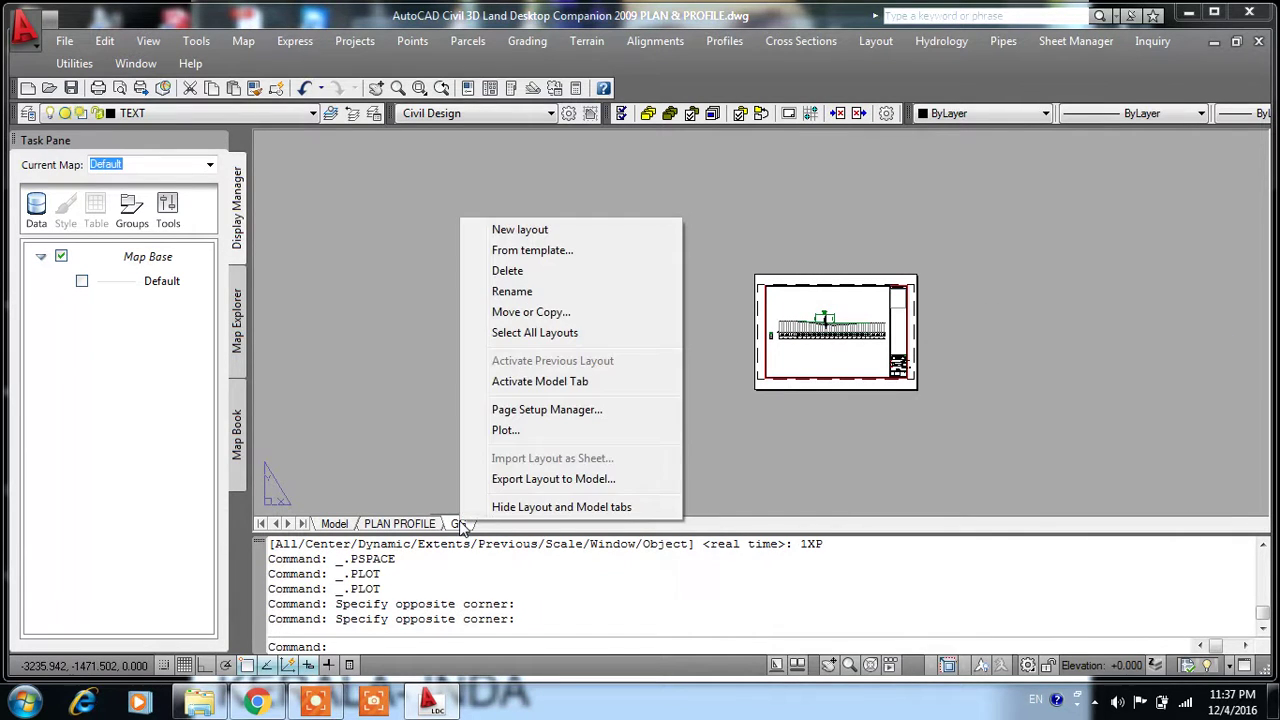
pyautogui.click(801, 450)
pyautogui.click(814, 408)
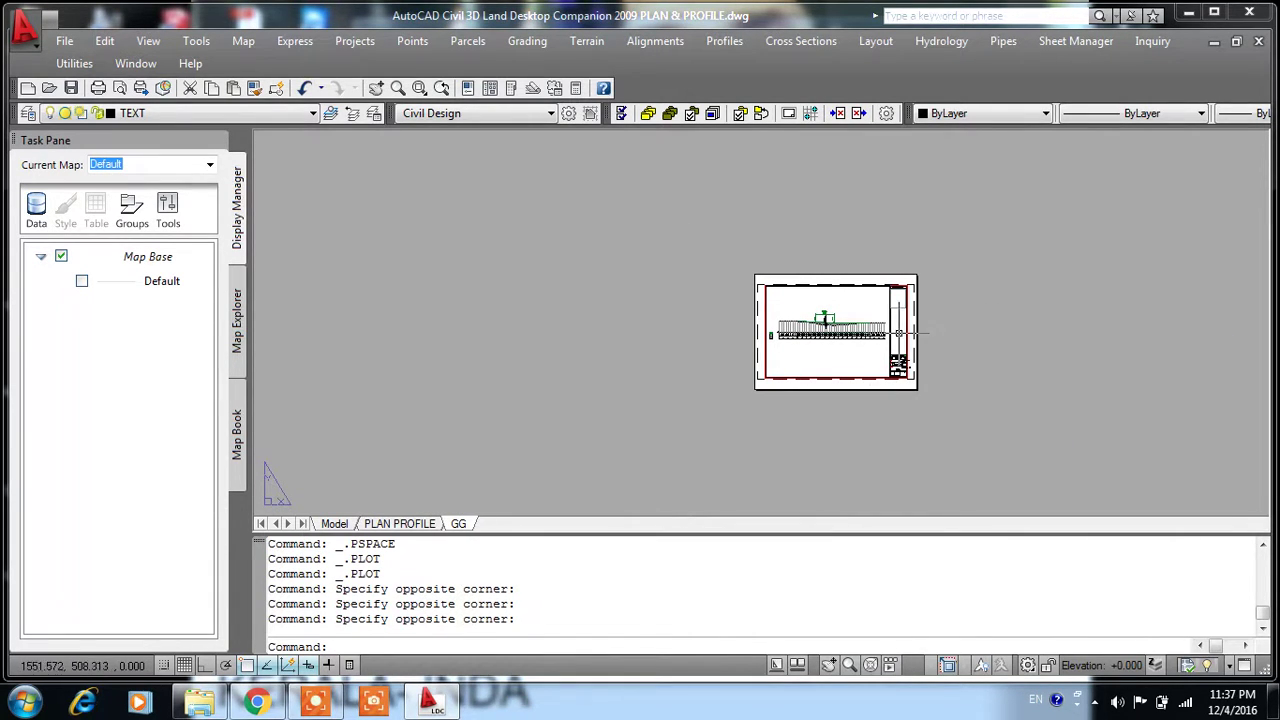
pyautogui.scroll(3, 905, 338)
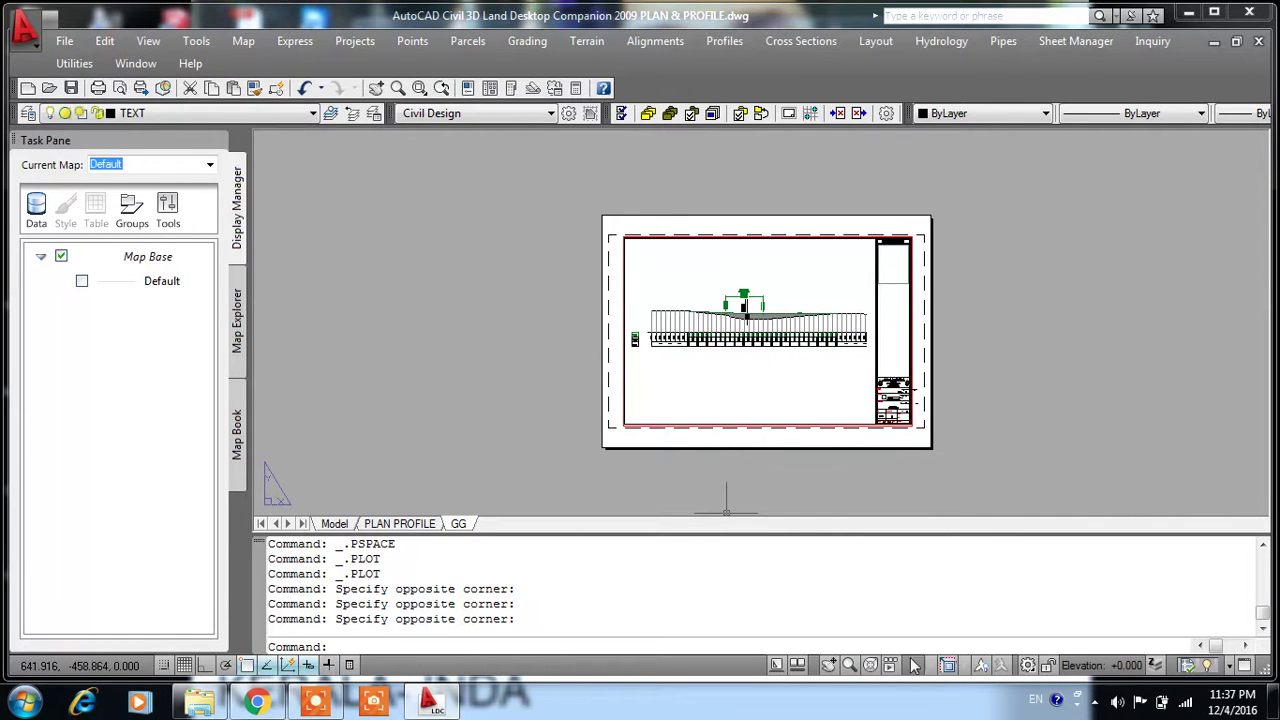
# Minimise AutoCAD and browse through Computer and Local Disk (D:) to Downloads
pyautogui.click(1189, 14)
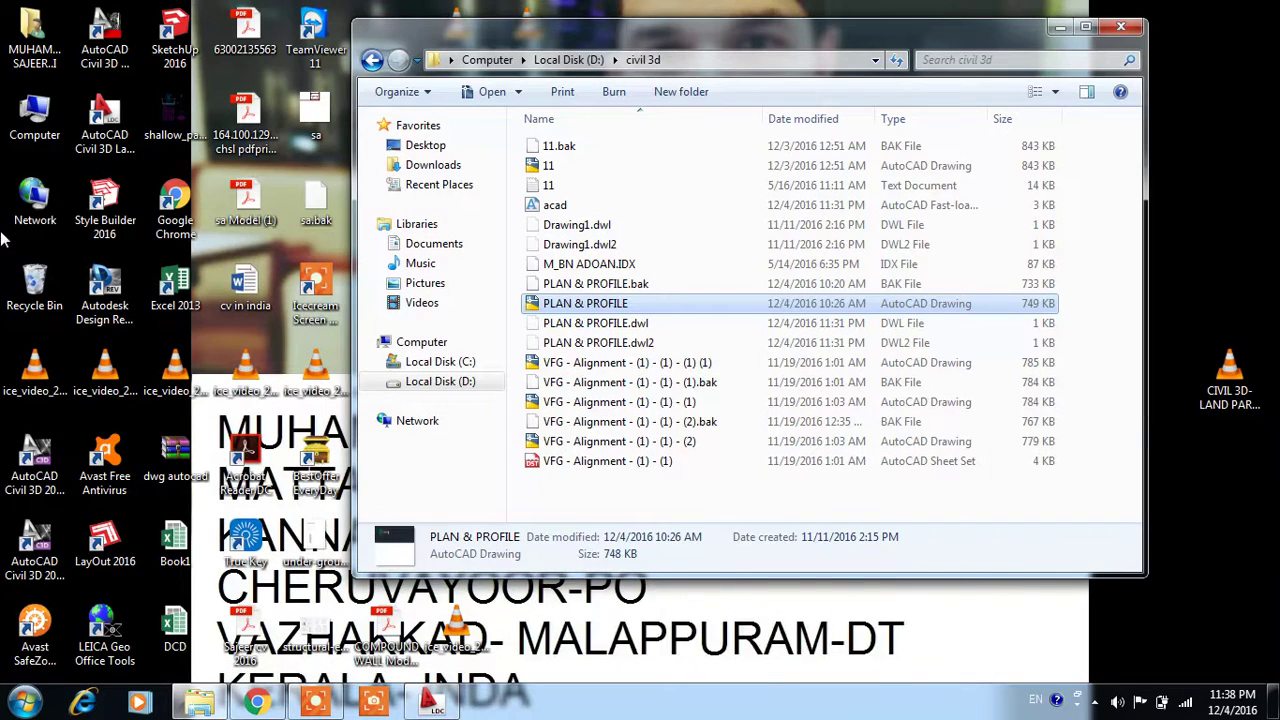
pyautogui.doubleClick(22, 130)
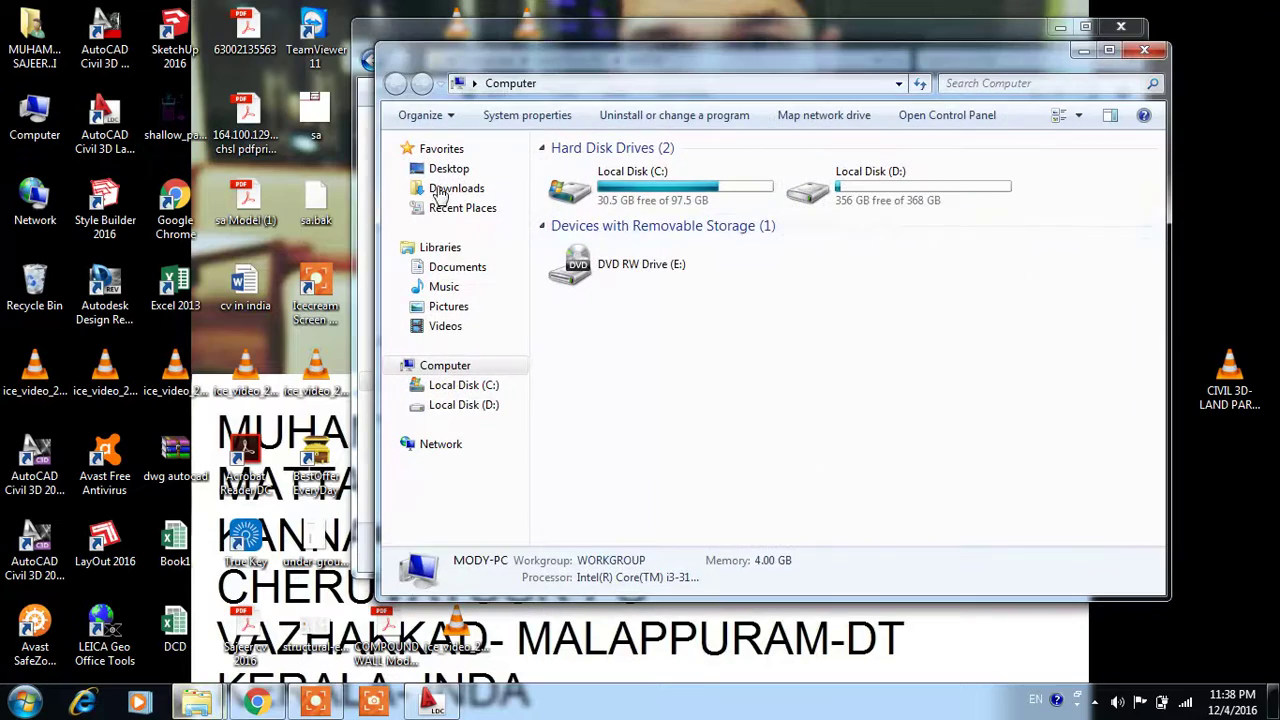
pyautogui.doubleClick(860, 180)
pyautogui.click(456, 188)
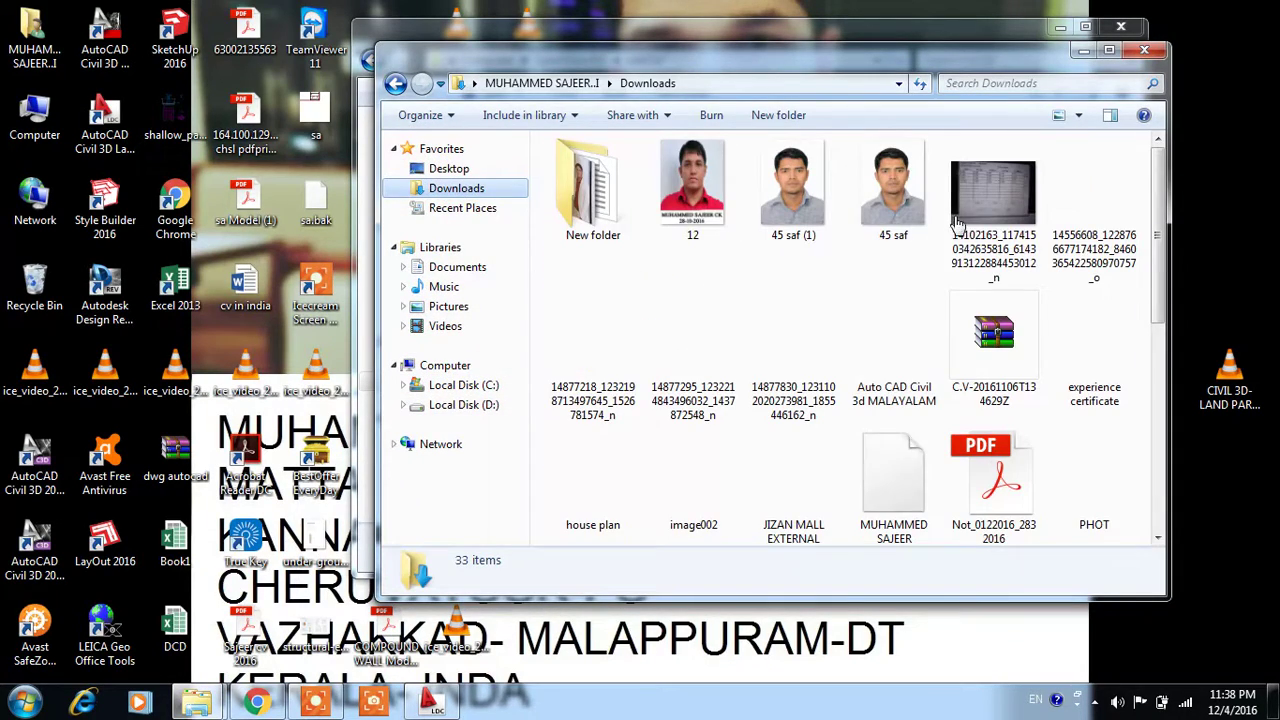
# View a JPEG photo in Windows Photo Viewer, close it, and show the screen recorder controls
pyautogui.doubleClick(1086, 222)
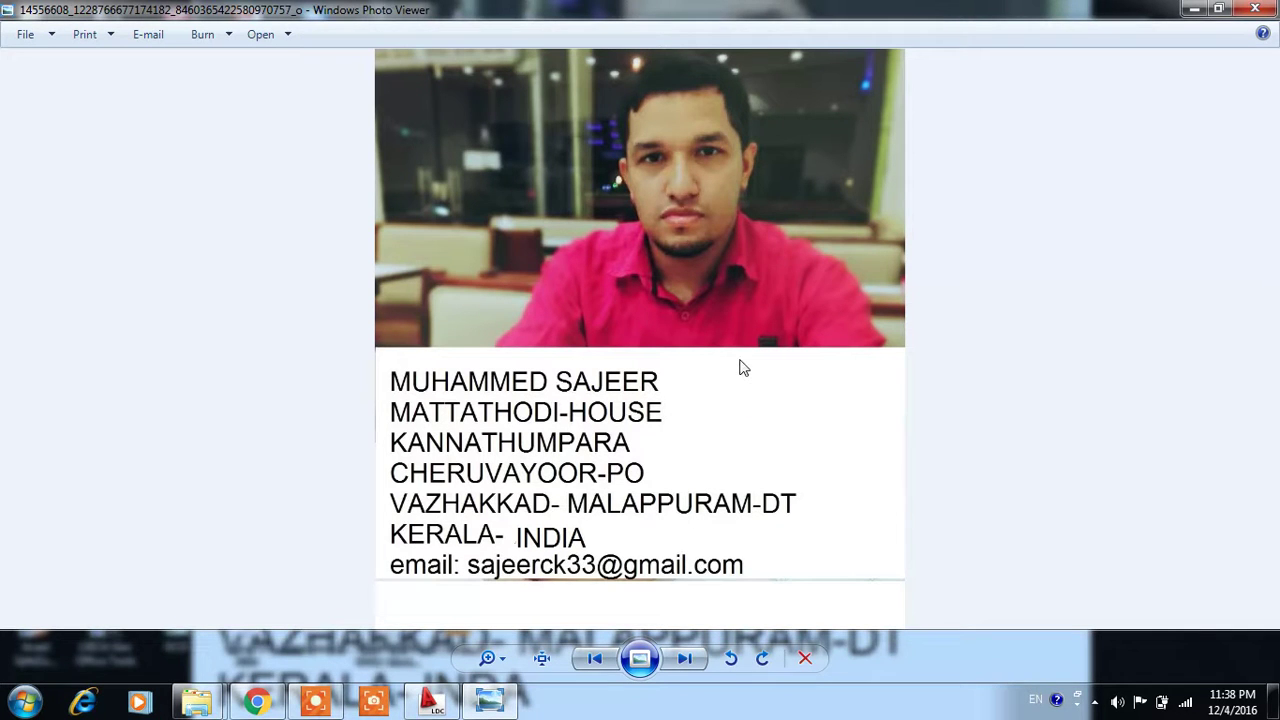
pyautogui.click(1256, 10)
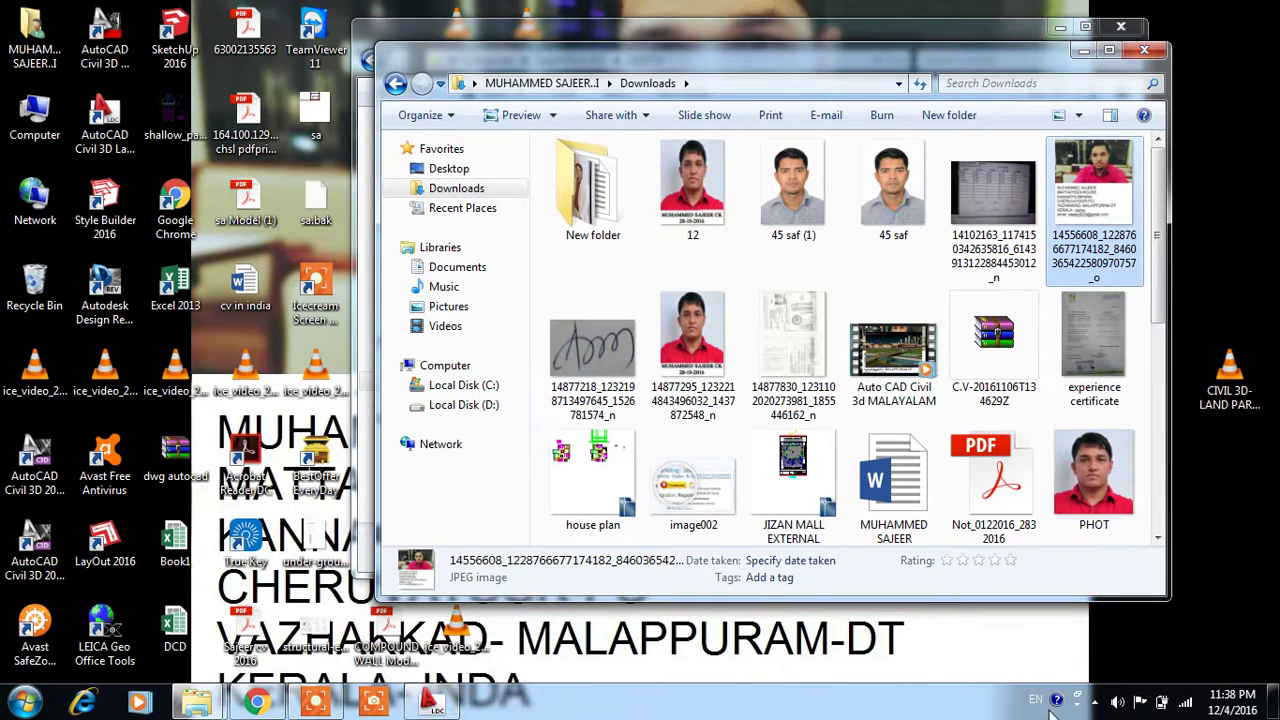
pyautogui.click(1095, 703)
pyautogui.click(1123, 607)
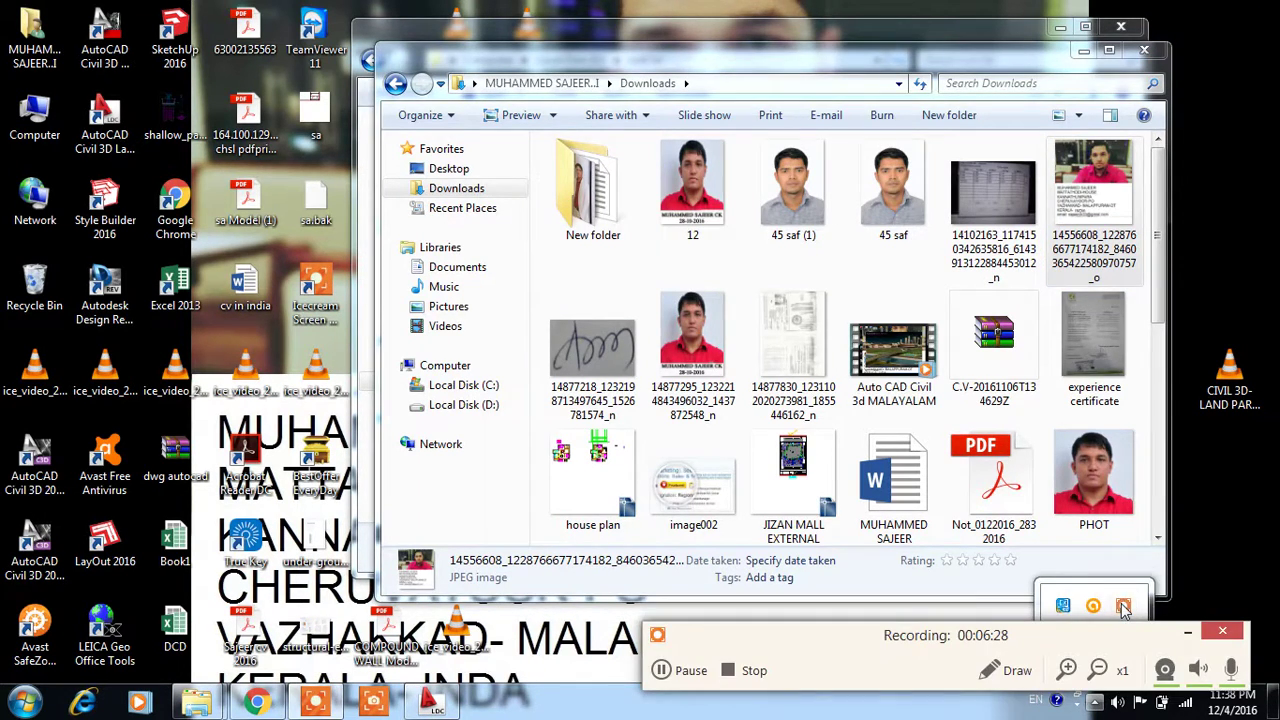